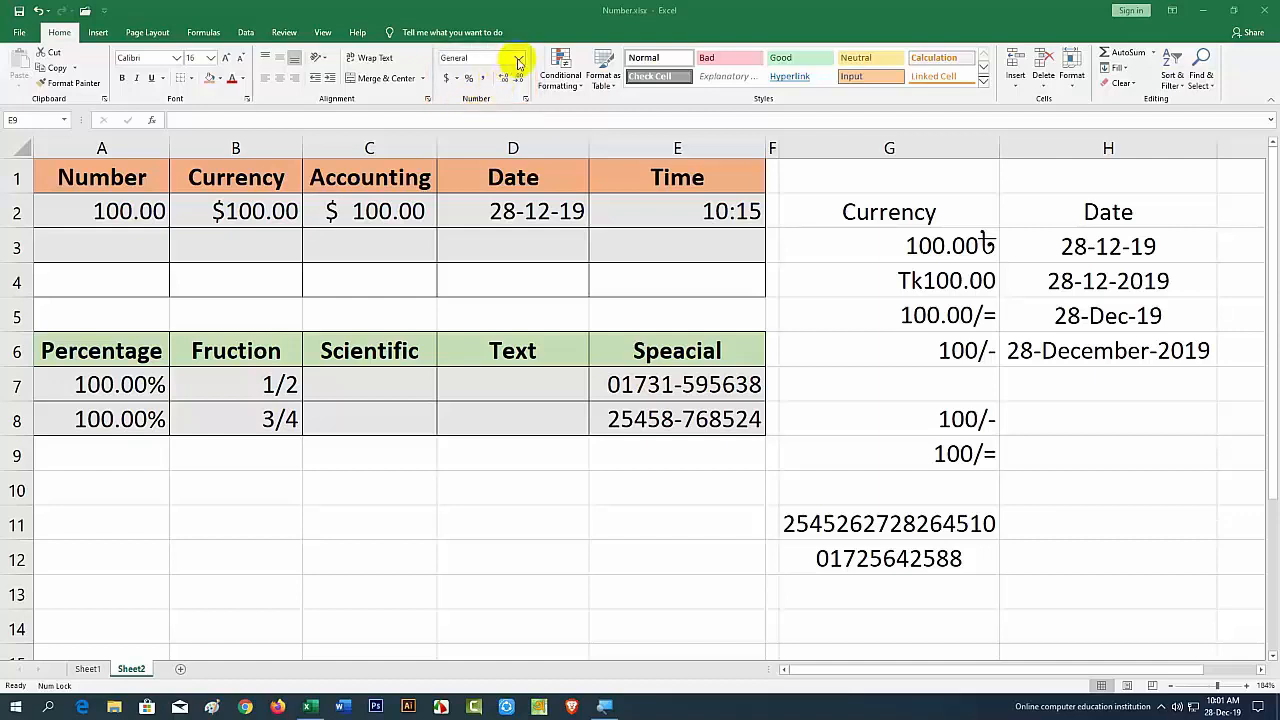
# Step: Subscribe to the Islam Online Academy channel and set its notification bell to All
pyautogui.click(520, 58)
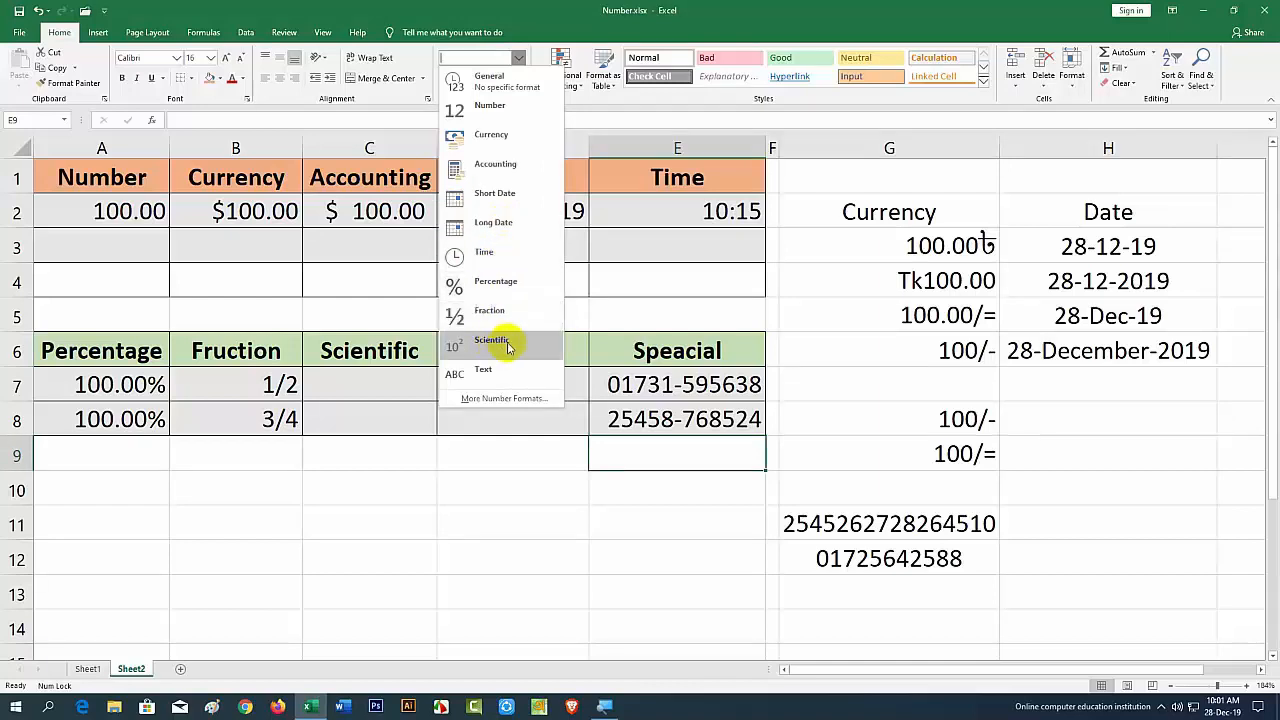
pyautogui.click(564, 484)
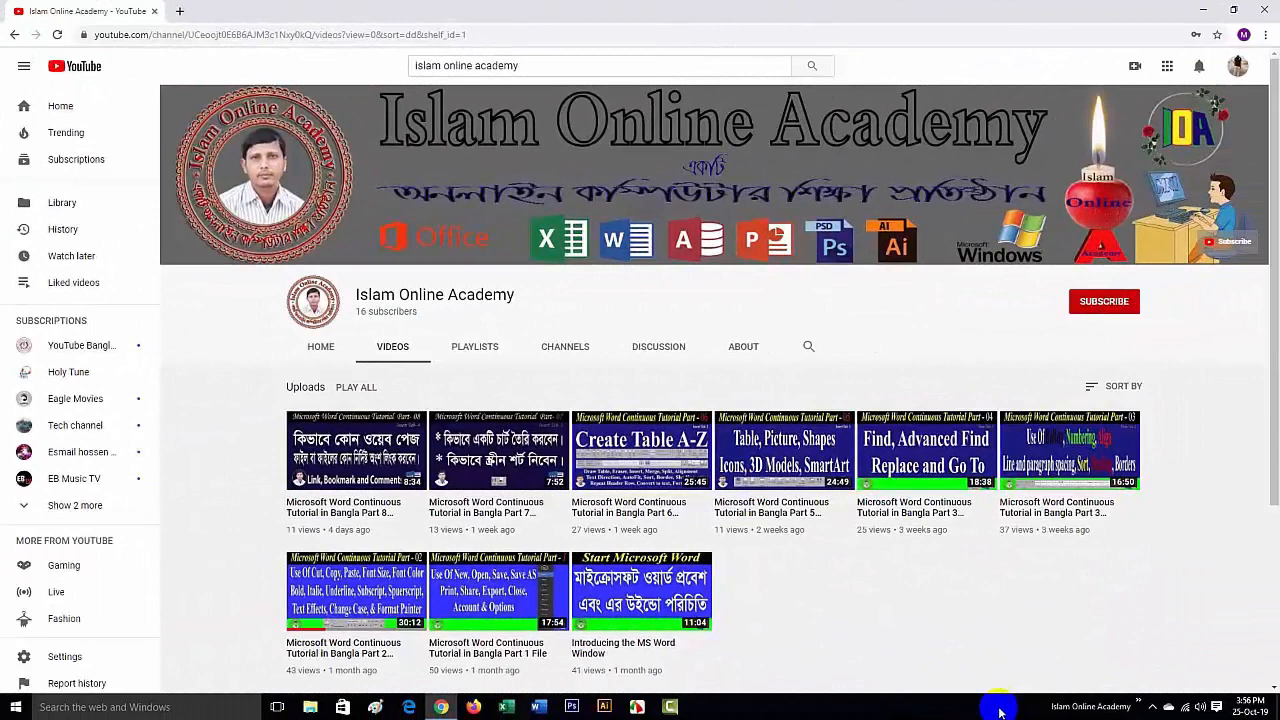
pyautogui.click(1100, 302)
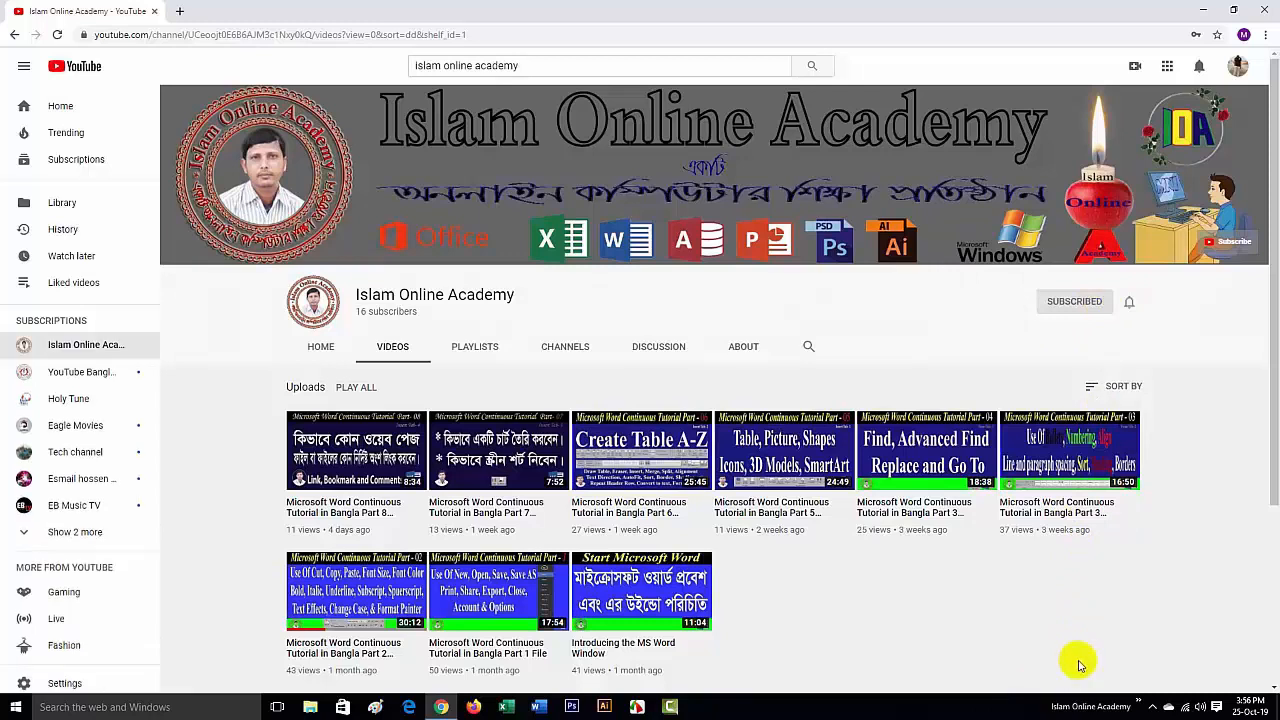
pyautogui.click(1130, 301)
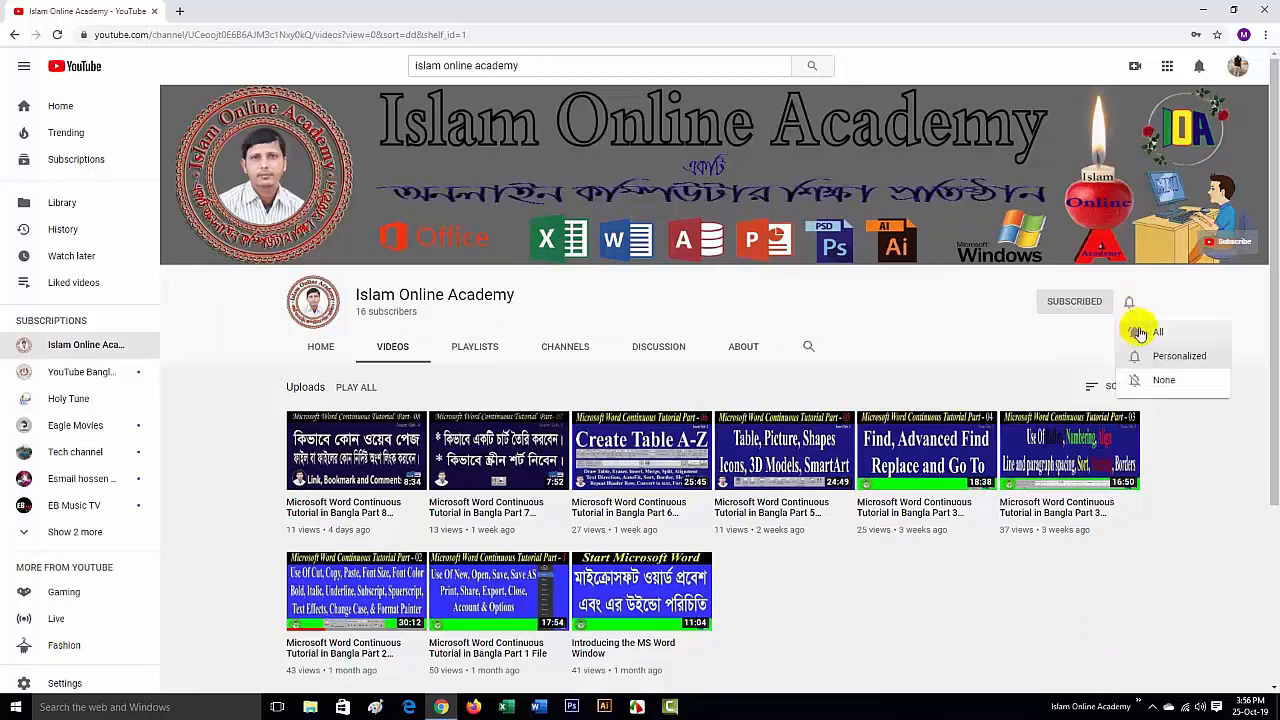
pyautogui.click(1150, 332)
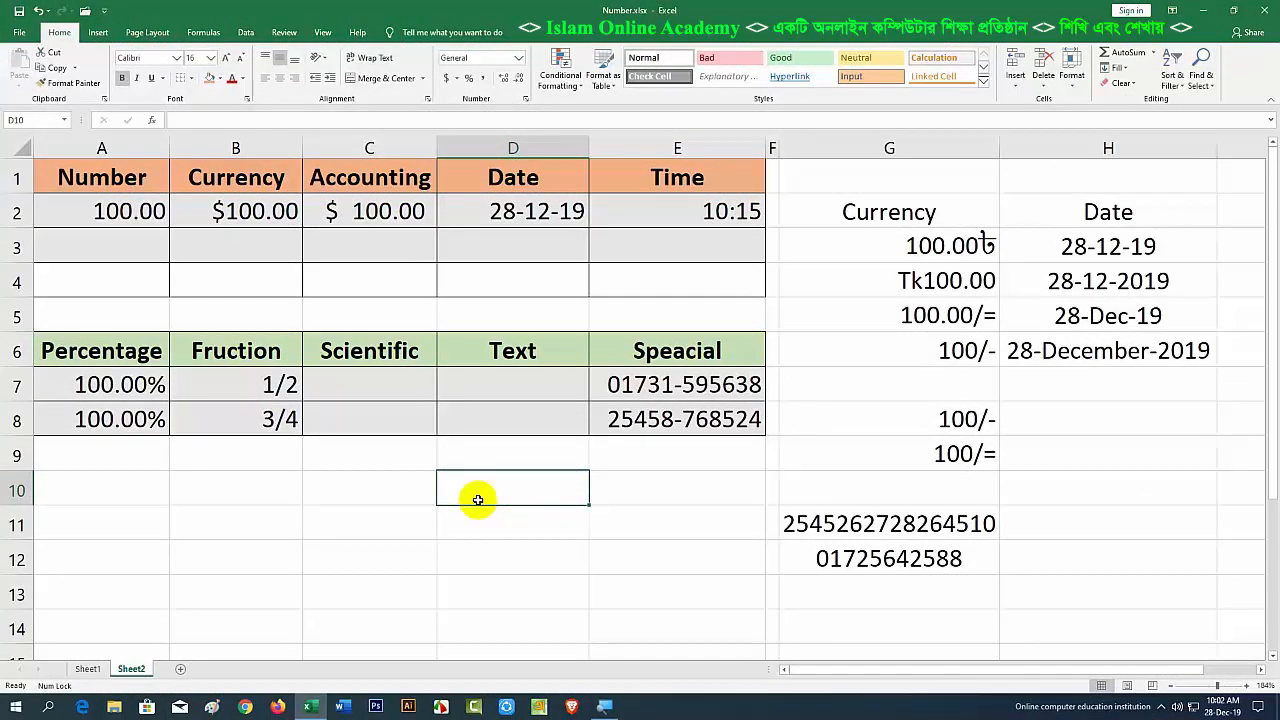
# Step: Enter the number 100 in C10 and the word 'islam' in B10
pyautogui.click(395, 459)
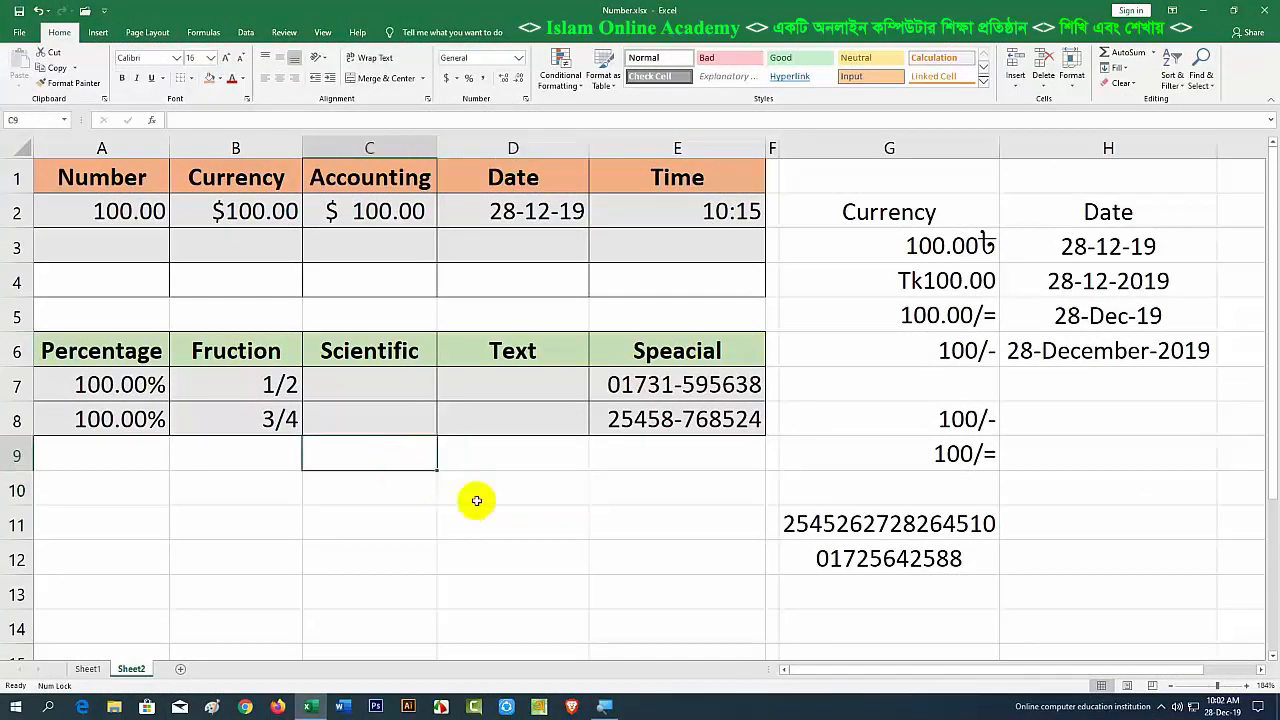
pyautogui.click(380, 488)
pyautogui.write('1')
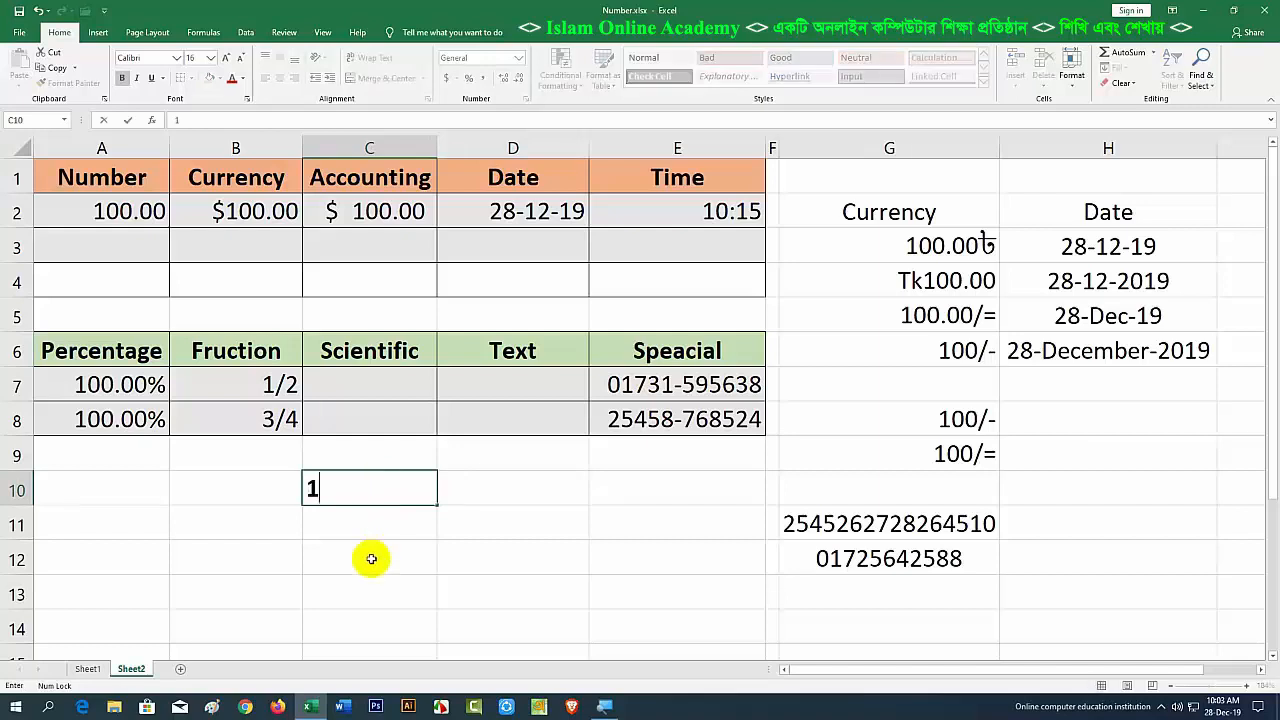
pyautogui.write('00')
pyautogui.click(378, 556)
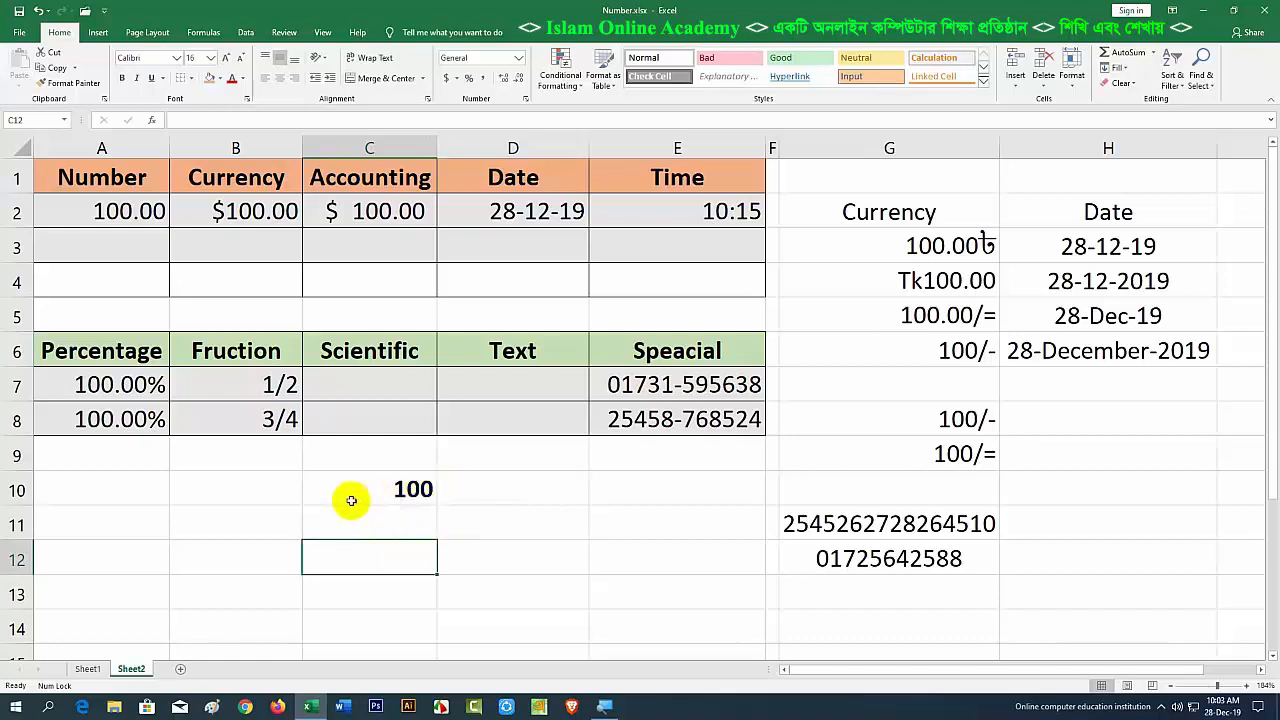
pyautogui.click(240, 489)
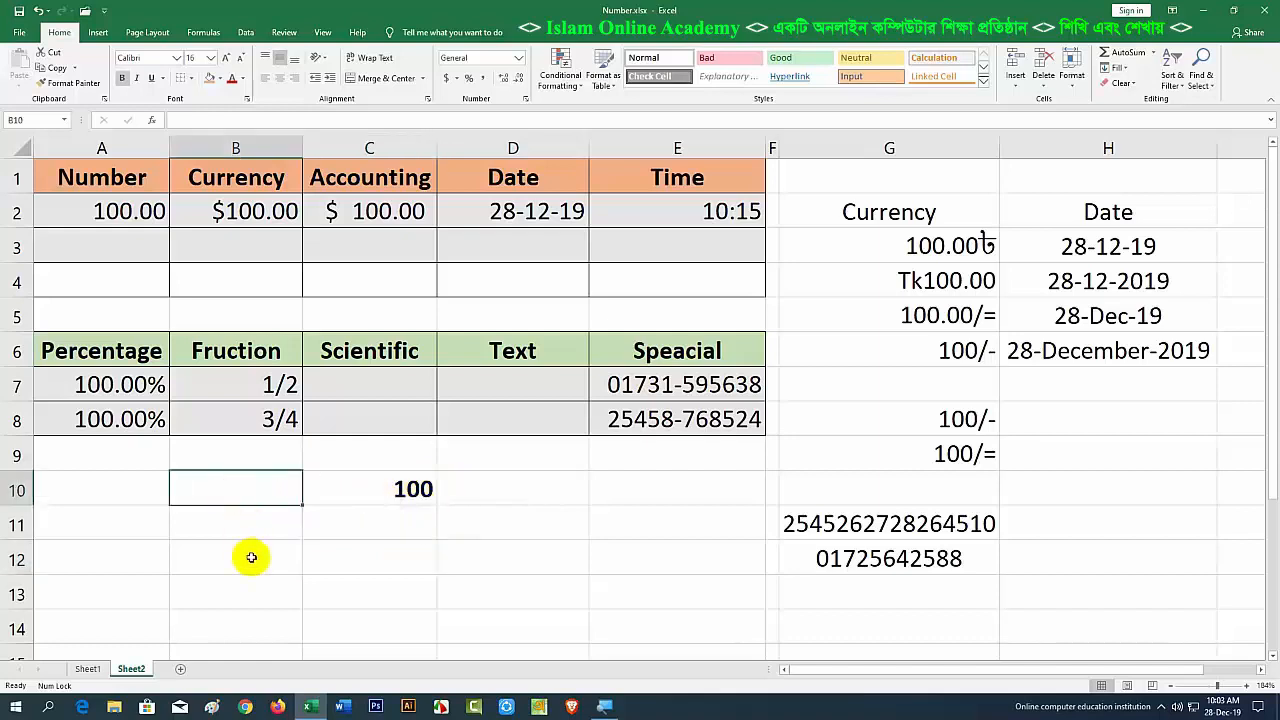
pyautogui.write('is')
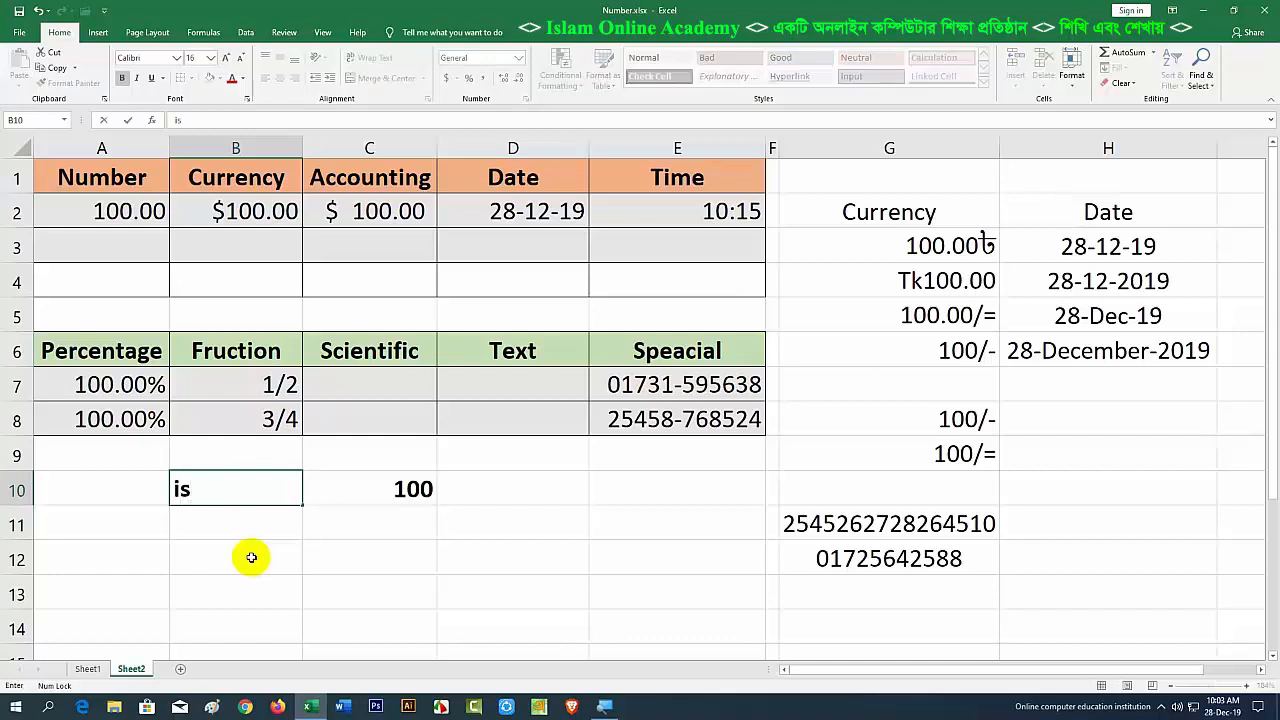
pyautogui.write('lam')
pyautogui.click(251, 557)
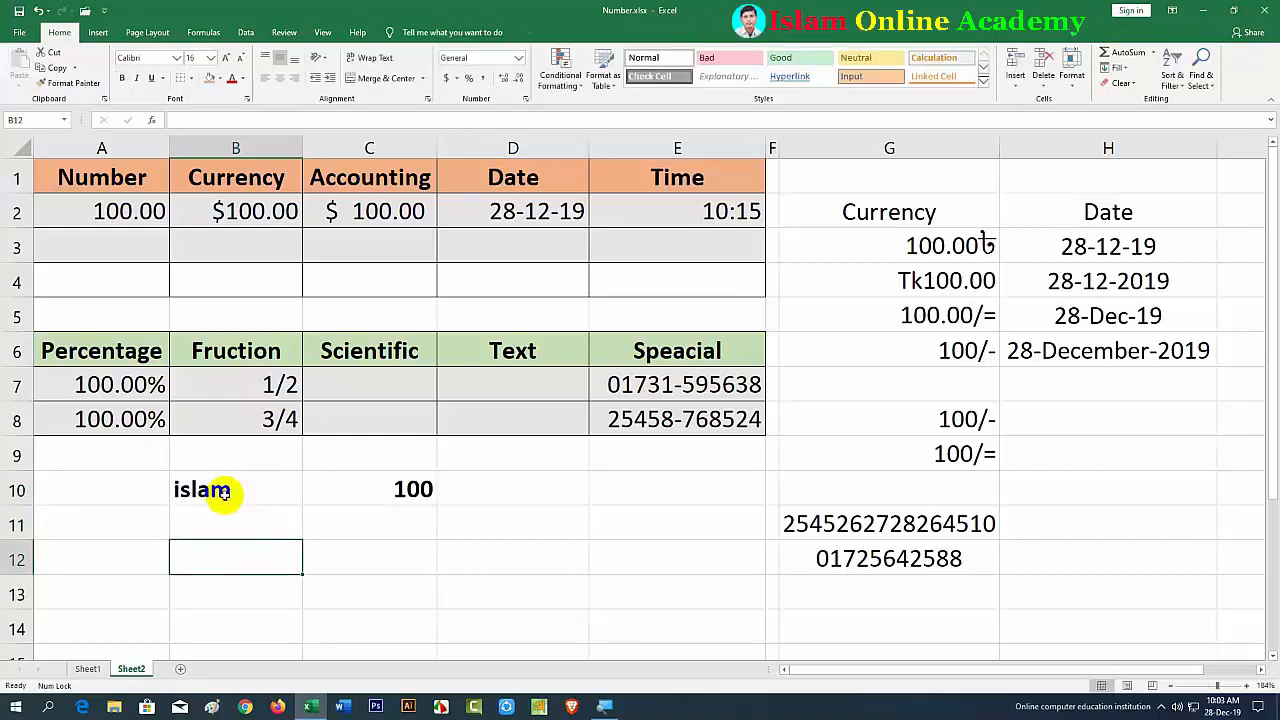
# Step: Compare the right-aligned 100 in C10 with the left-aligned 'islam' in B10
pyautogui.click(246, 528)
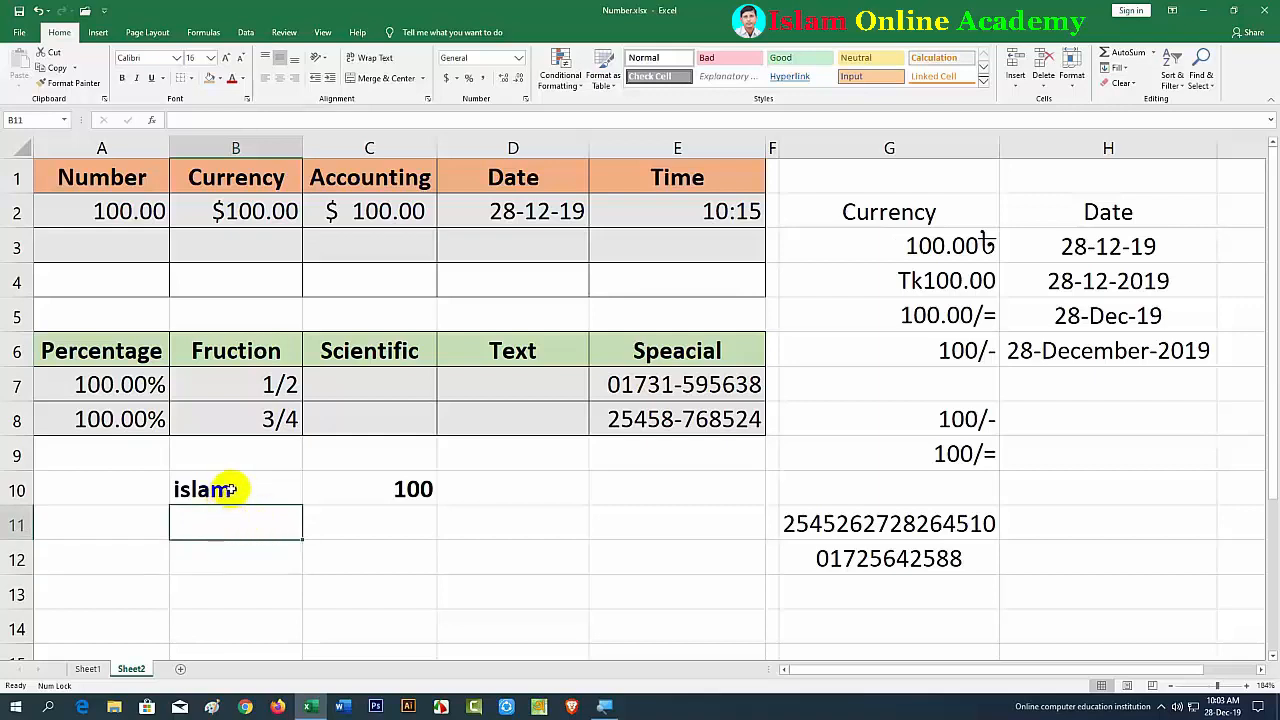
pyautogui.click(230, 489)
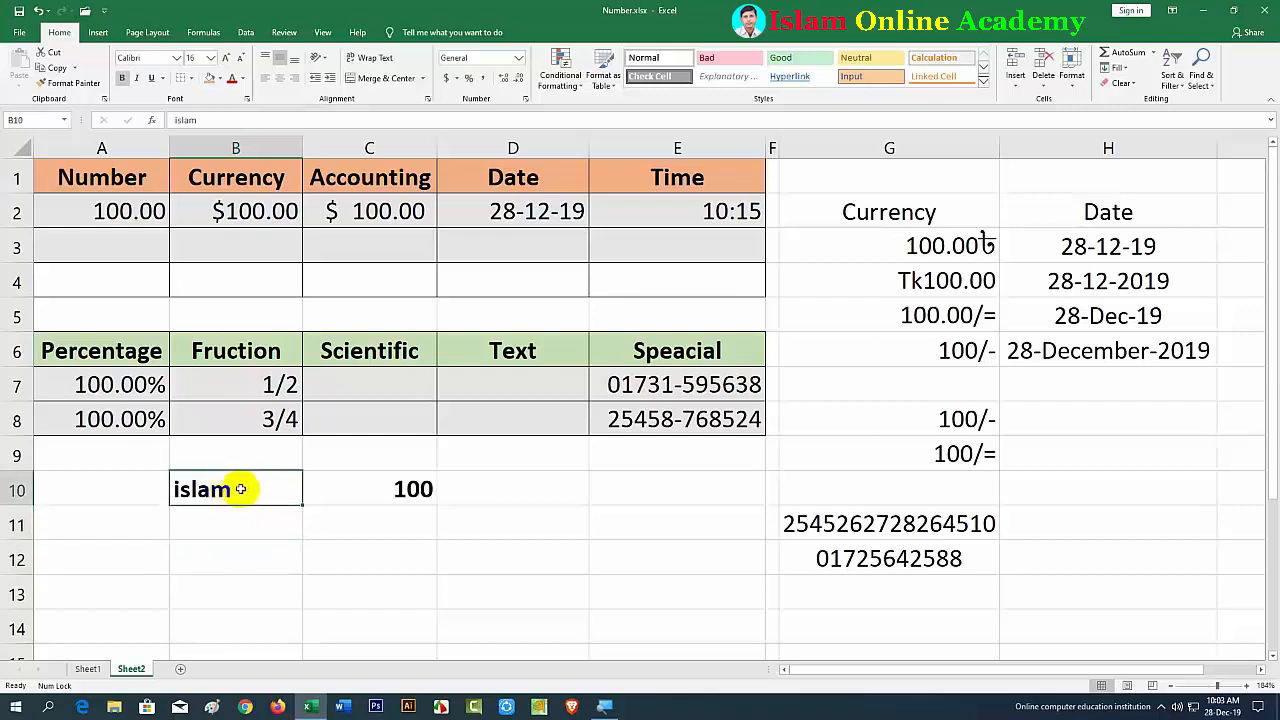
pyautogui.click(369, 490)
pyautogui.click(233, 491)
pyautogui.click(221, 521)
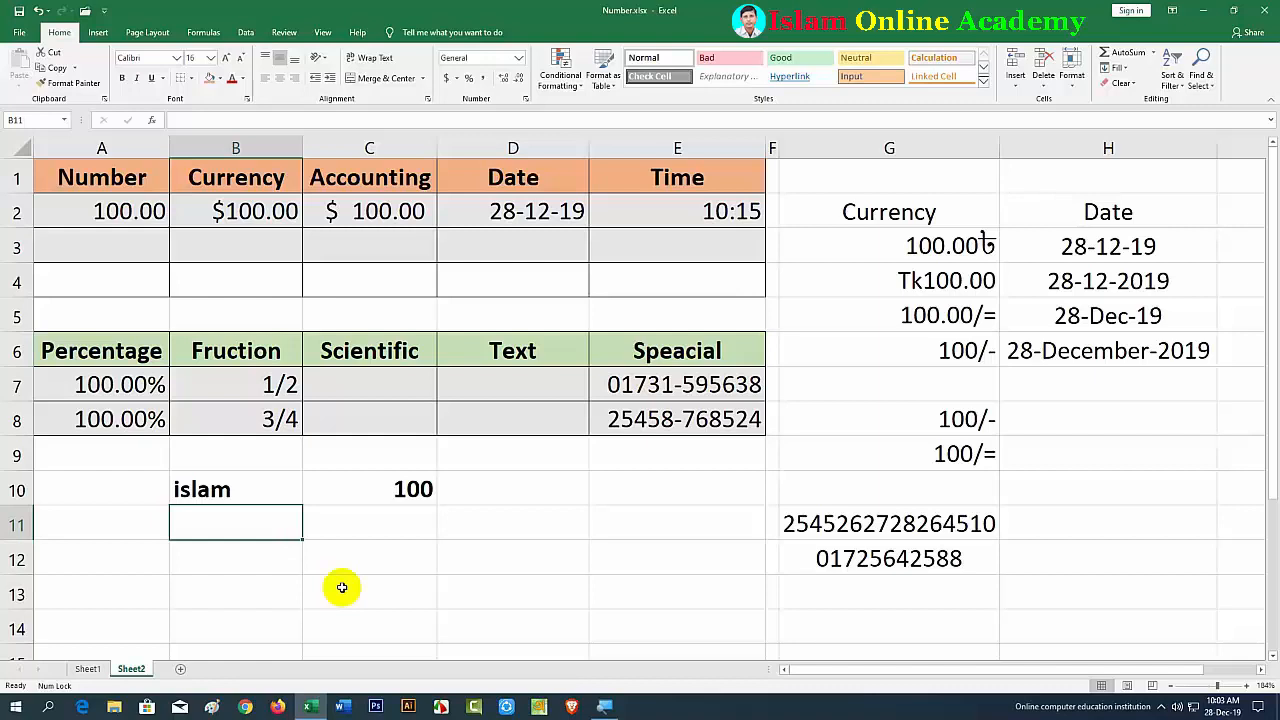
# Step: Enter 28-12-2019 in B11 and compare how it displays beside B10 and C10
pyautogui.write('28-12-2019')
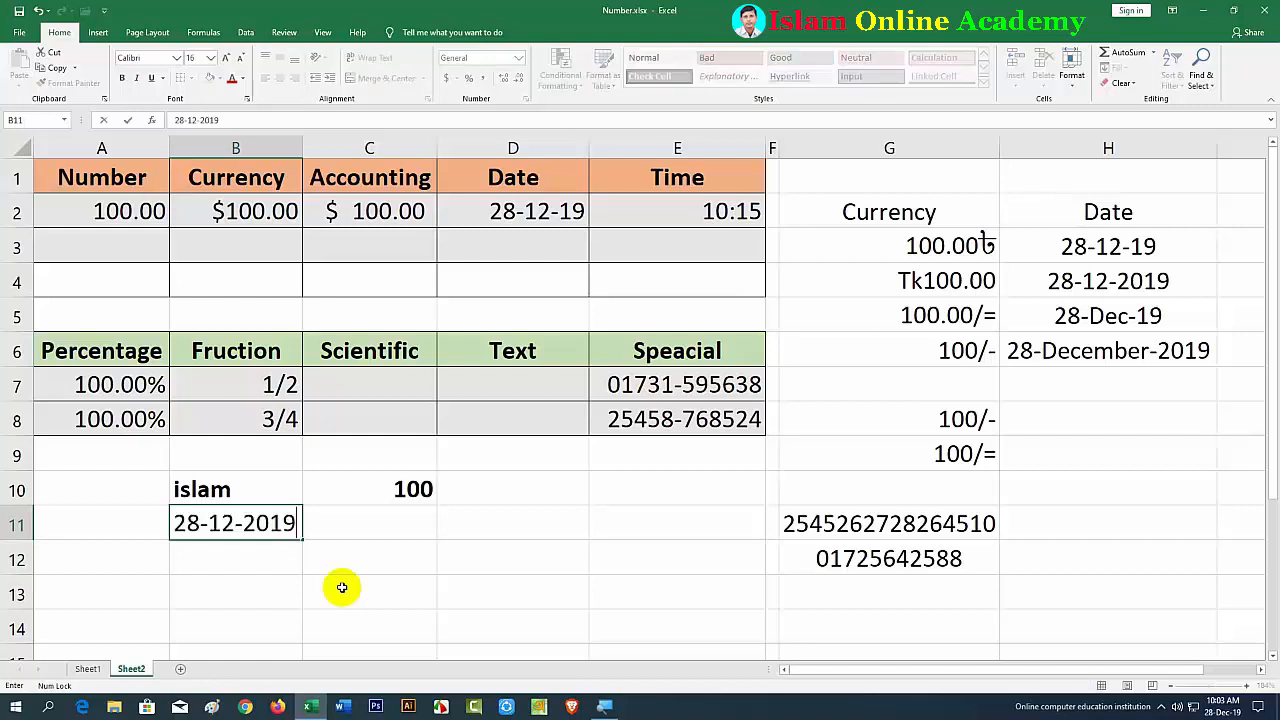
pyautogui.click(341, 585)
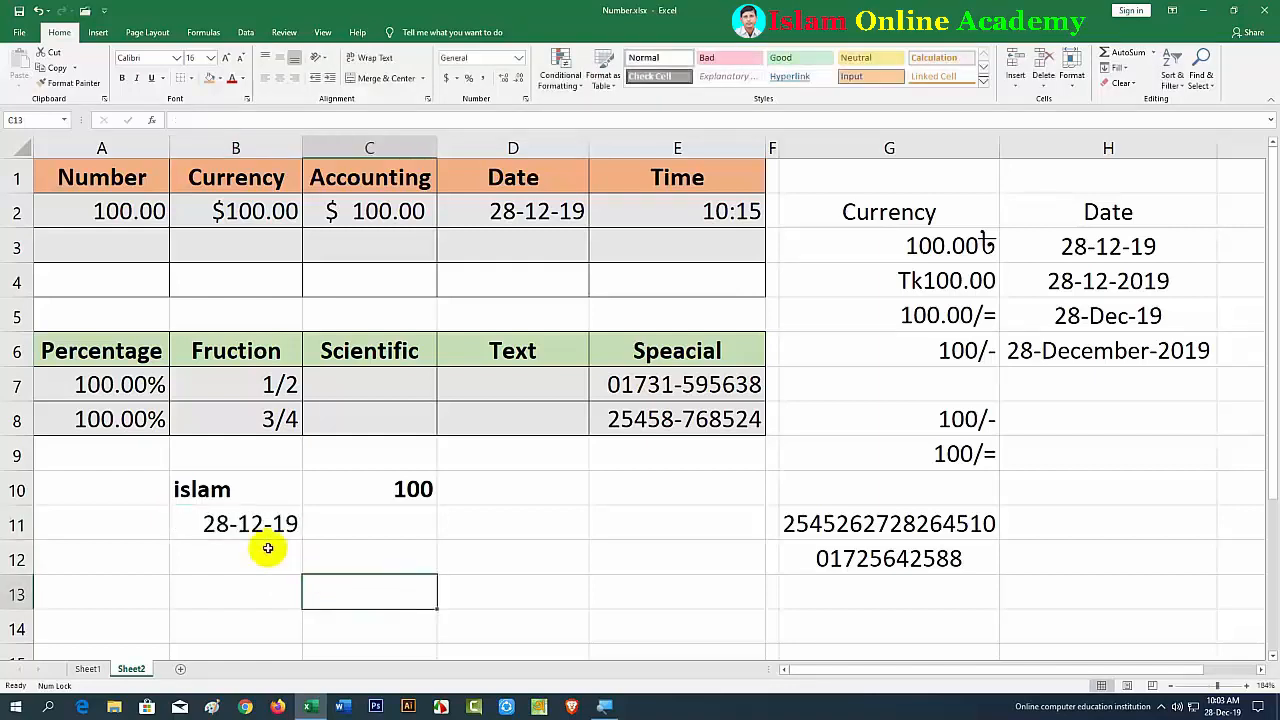
pyautogui.click(228, 489)
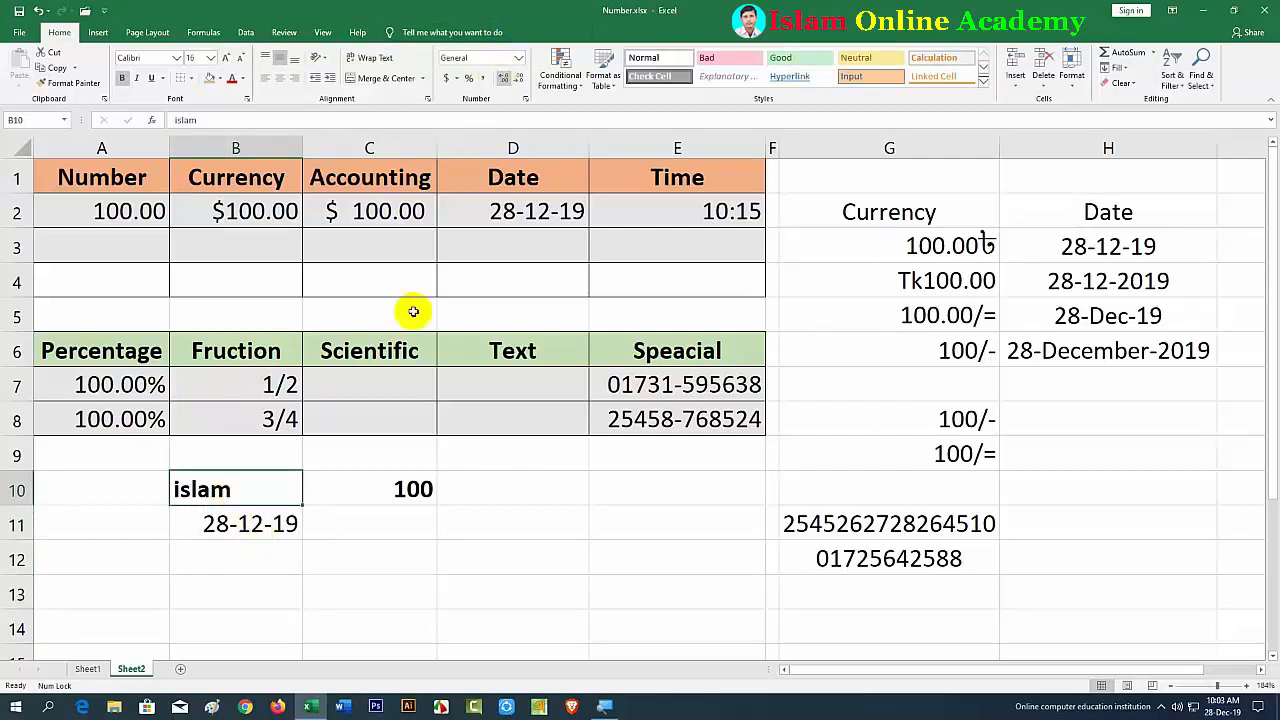
pyautogui.click(382, 486)
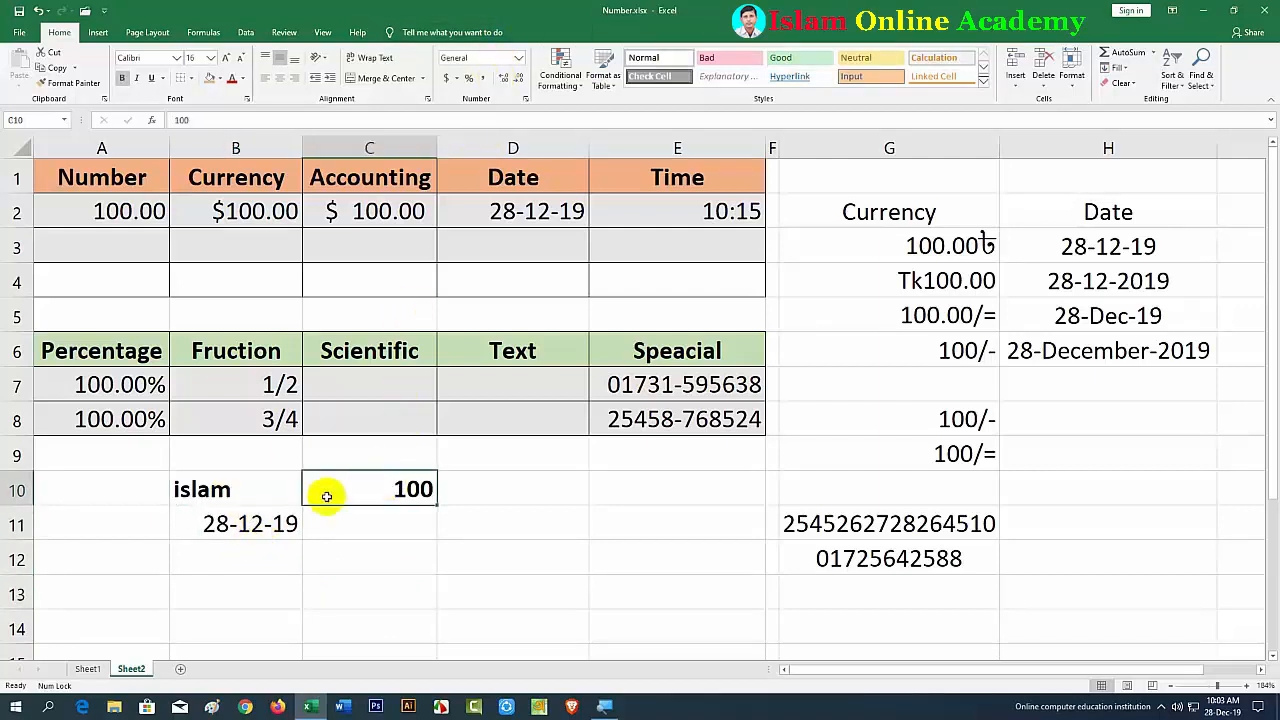
pyautogui.click(251, 523)
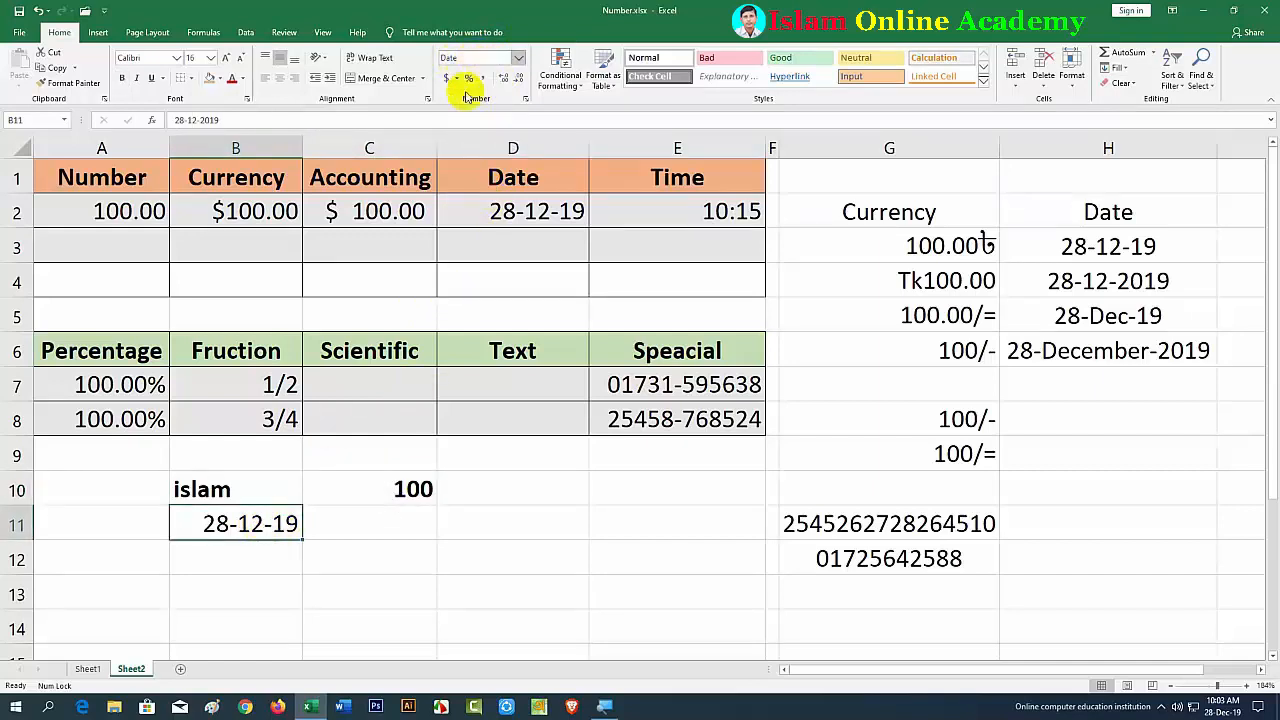
pyautogui.click(440, 526)
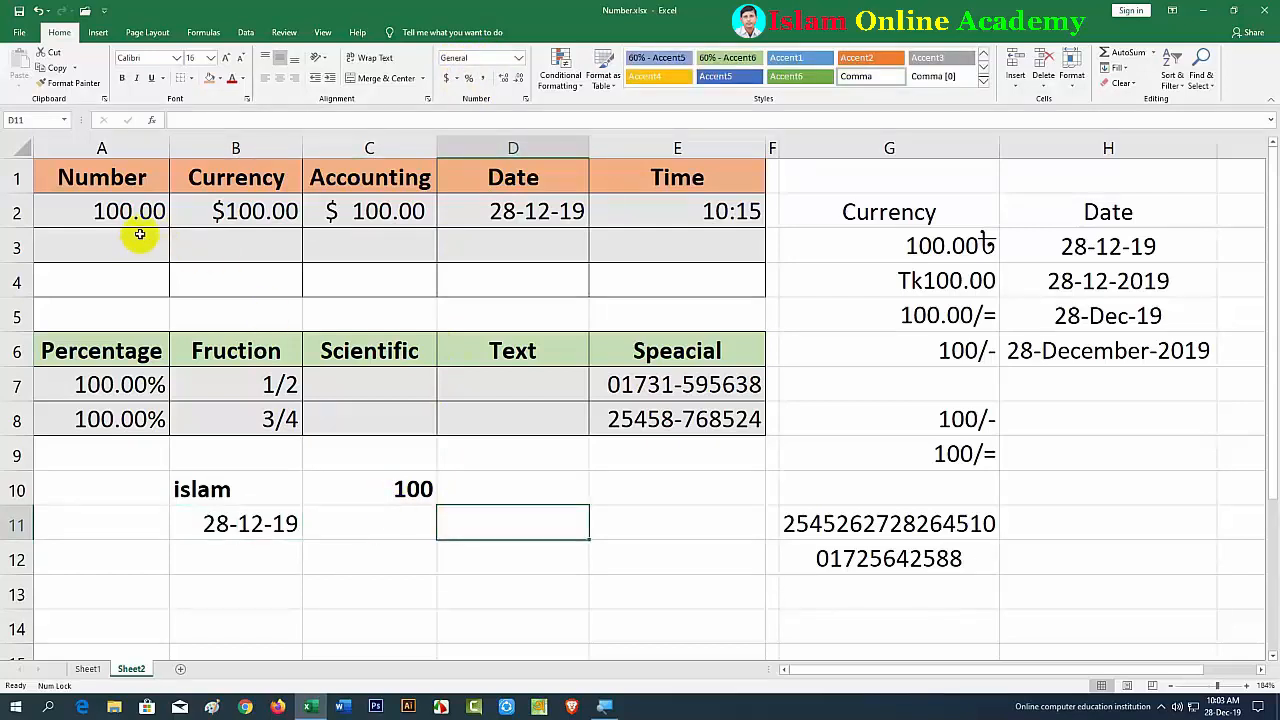
pyautogui.click(113, 284)
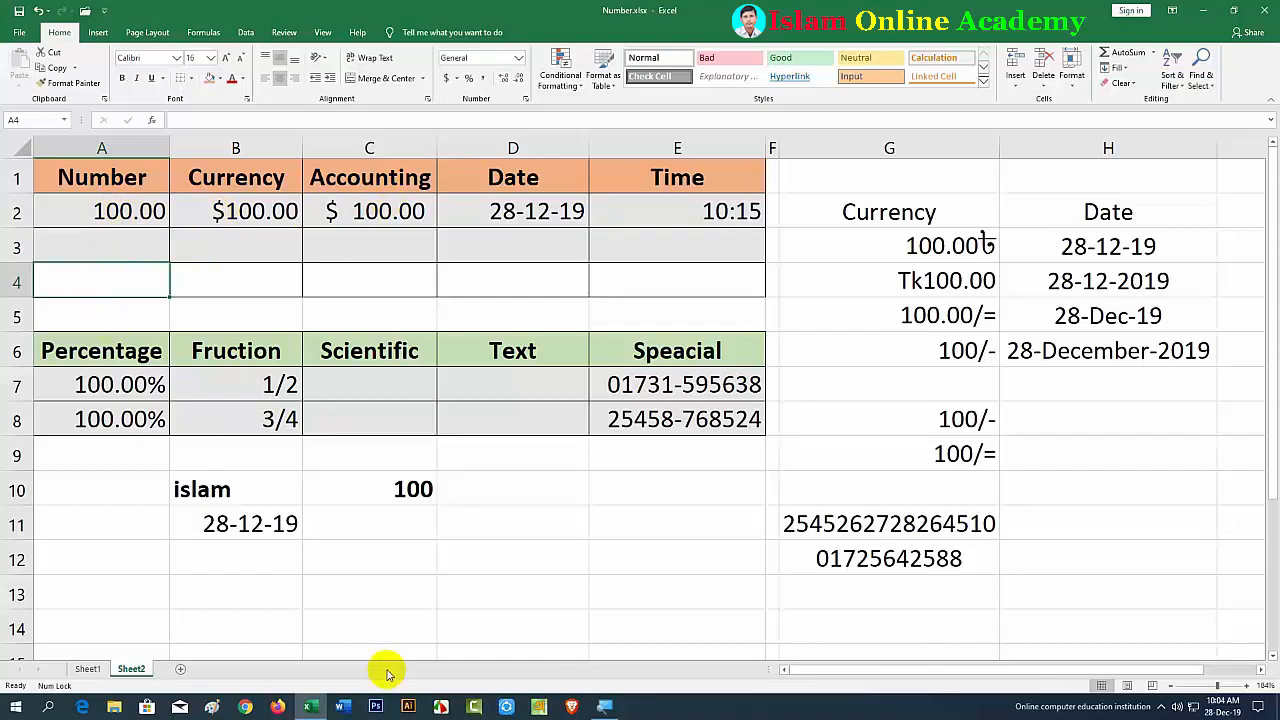
# Step: Enter 100 in A4, B4 and C4 under Number, Currency and Accounting
pyautogui.write('100')
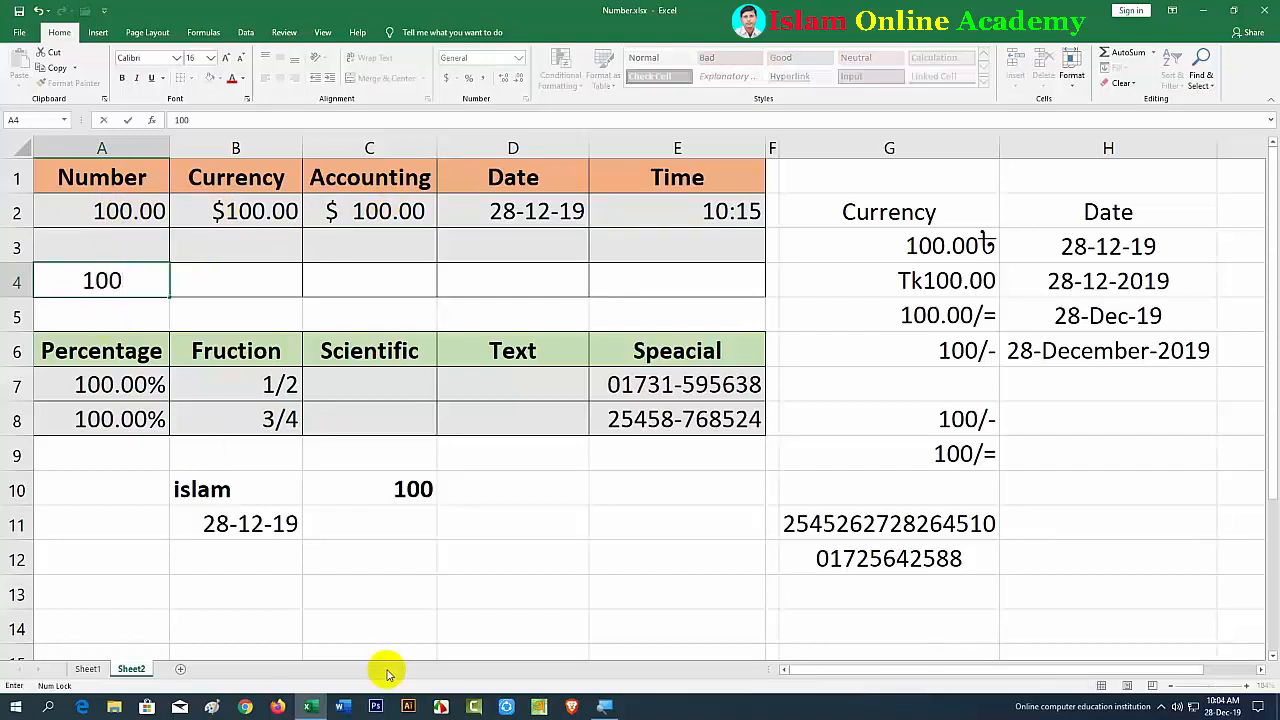
pyautogui.press('Tab')
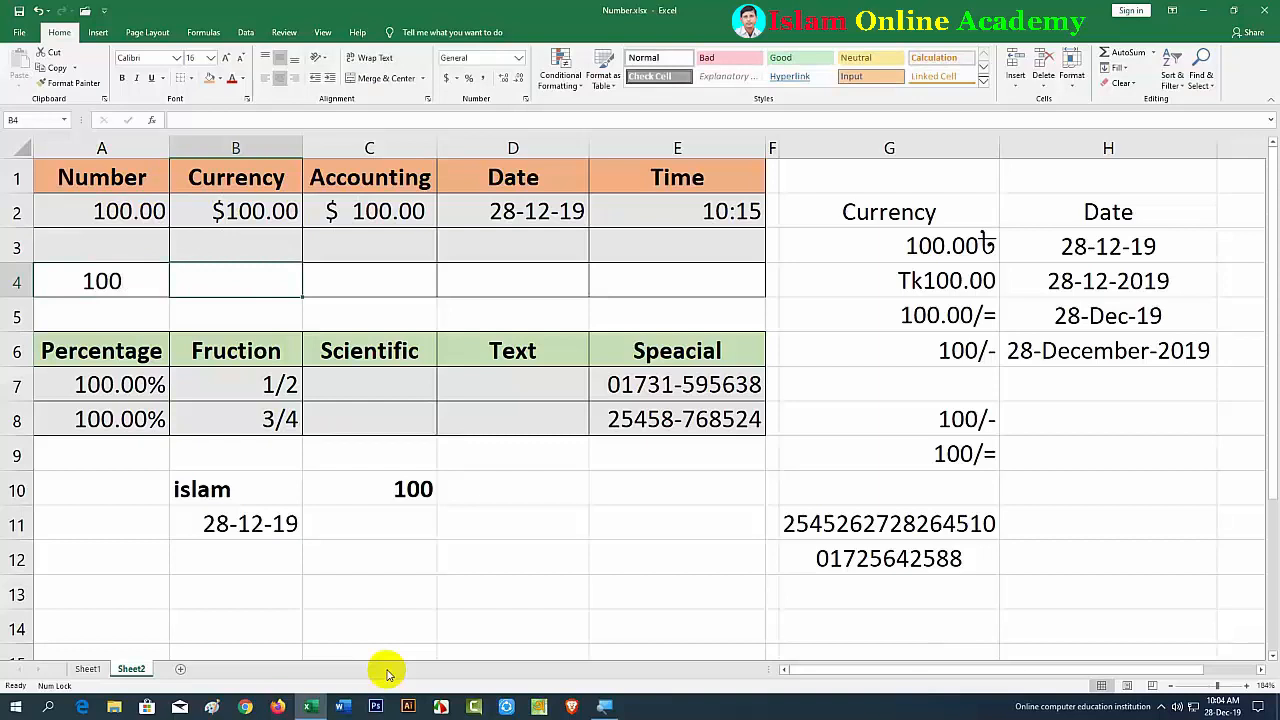
pyautogui.write('100')
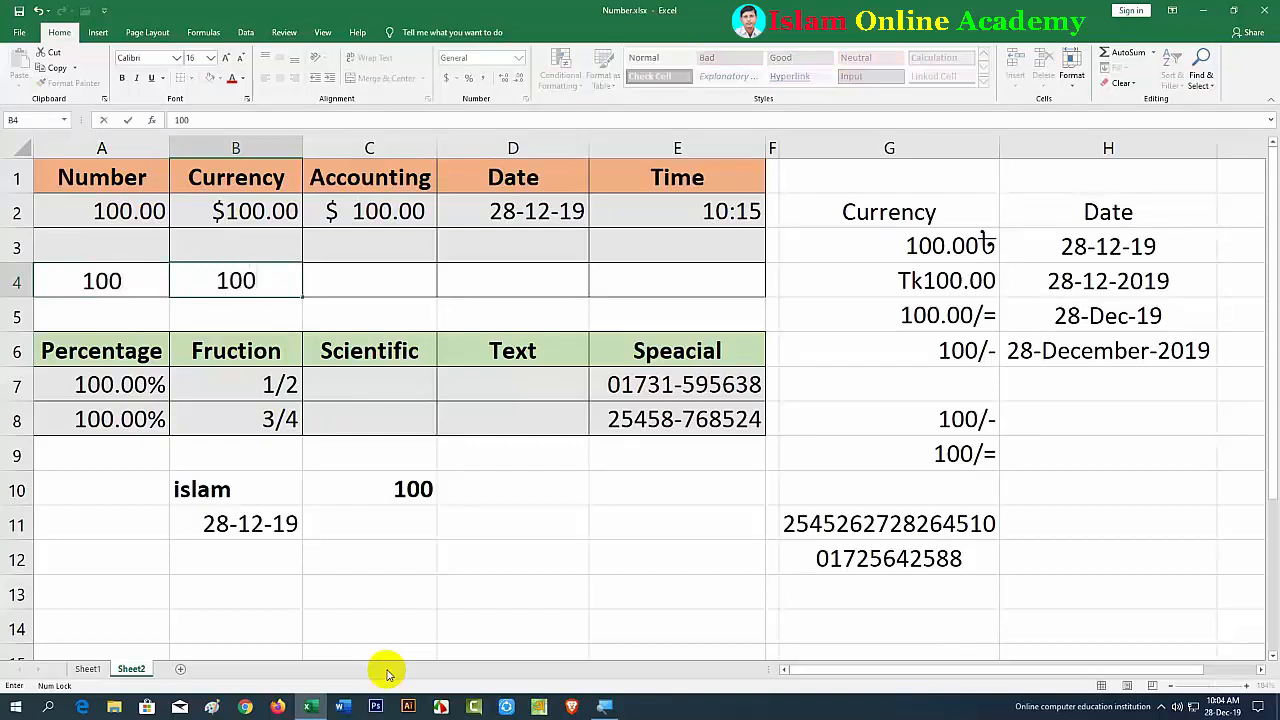
pyautogui.press('Tab')
pyautogui.write('100')
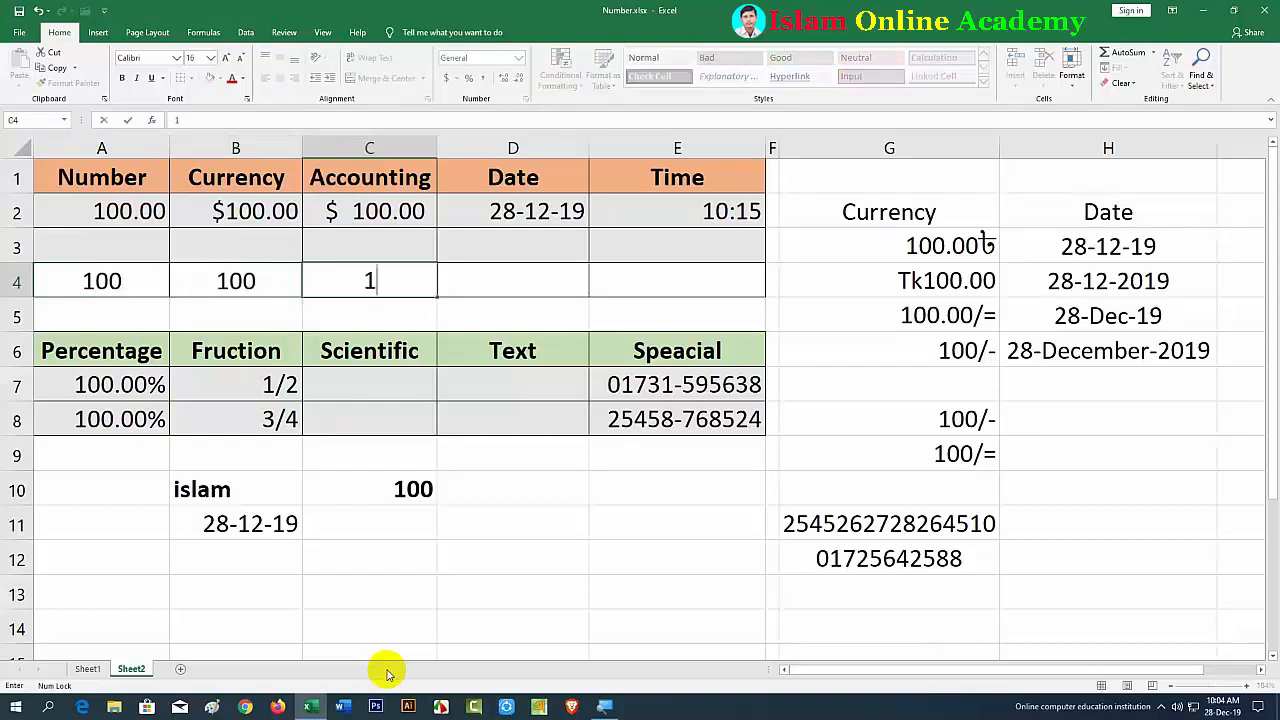
pyautogui.click(502, 558)
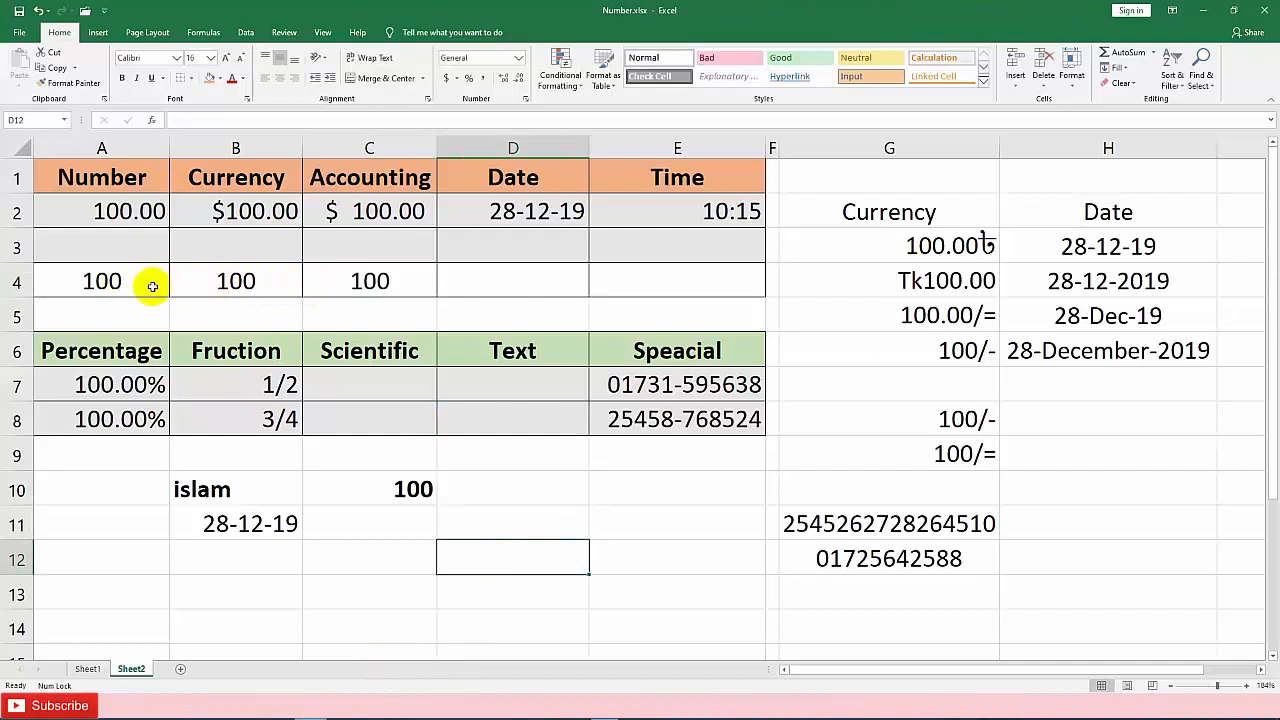
# Step: Enter 100 in A3, B3 and C3, displayed as 100.00, $100.00 and $ 100.00
pyautogui.click(98, 247)
pyautogui.write('100')
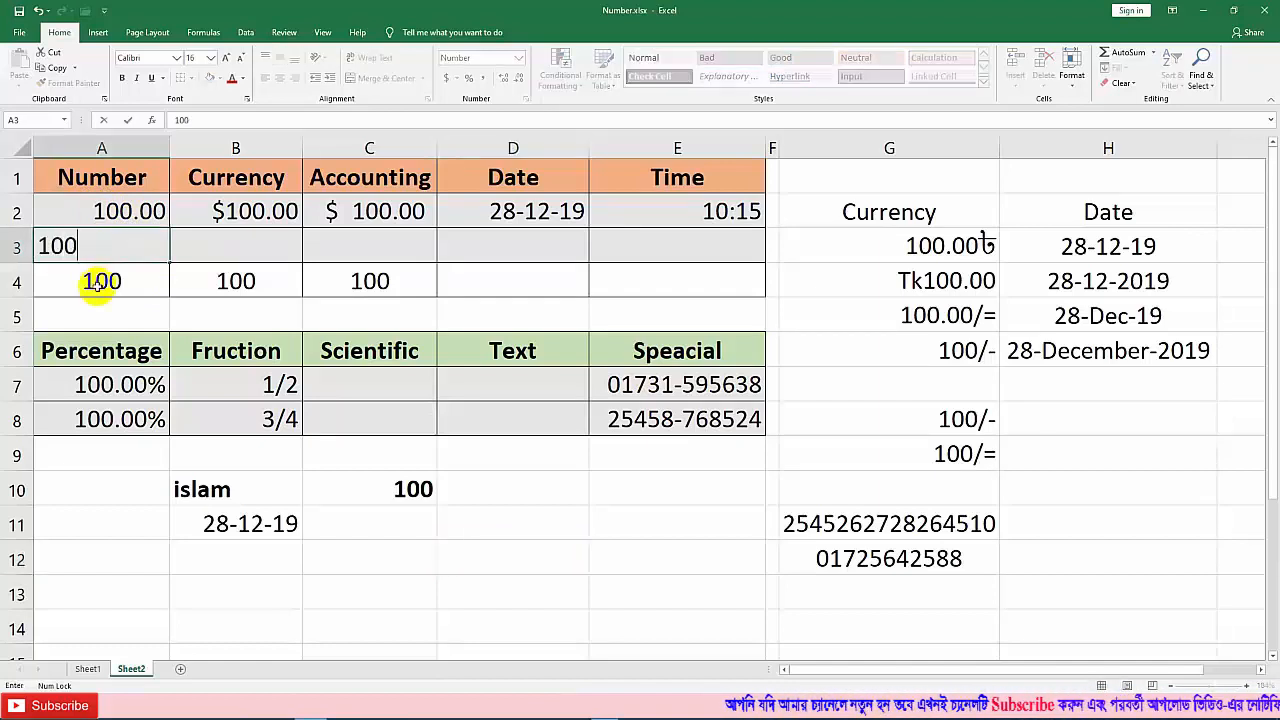
pyautogui.press('Tab')
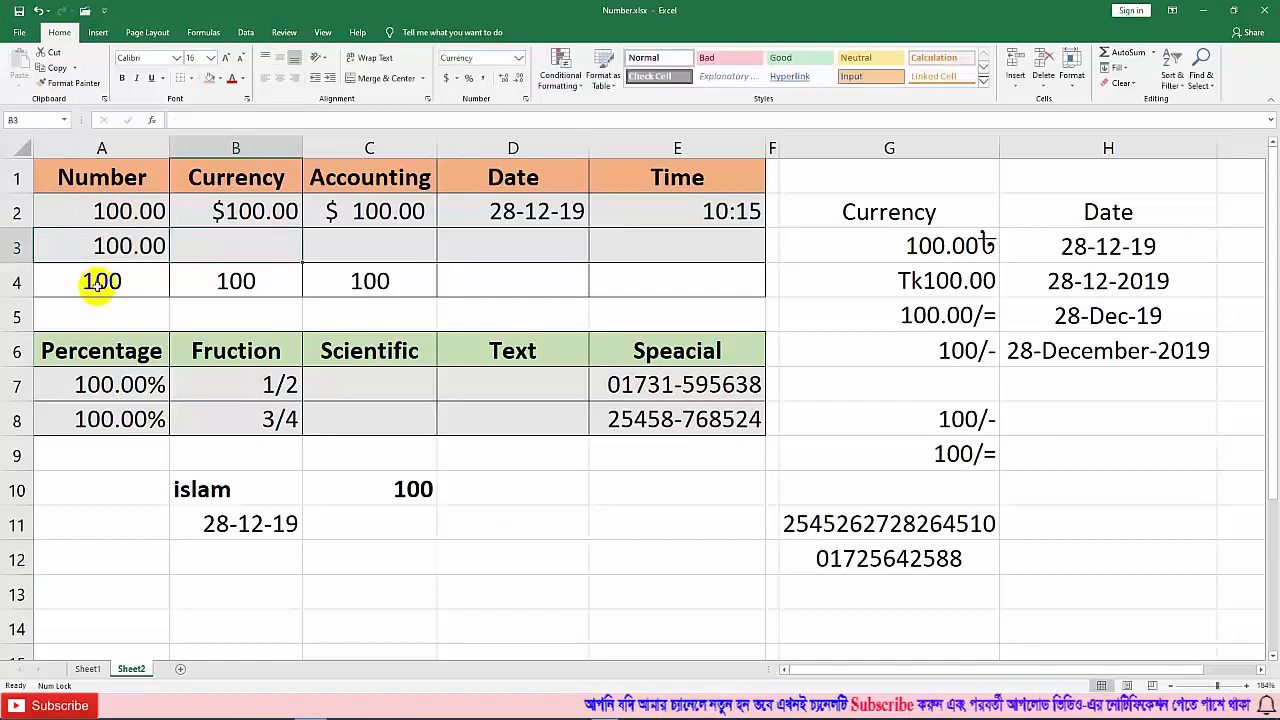
pyautogui.write('000')
pyautogui.press('BackSpace')
pyautogui.press('BackSpace')
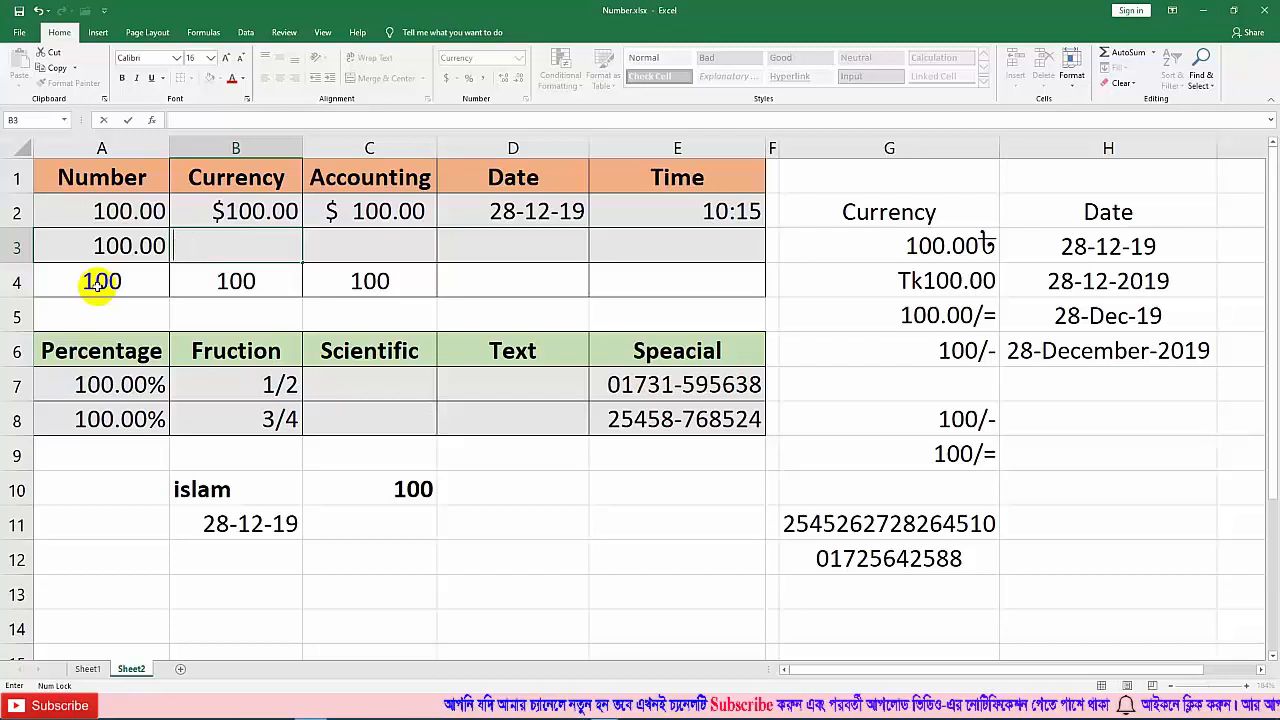
pyautogui.write('100')
pyautogui.press('Tab')
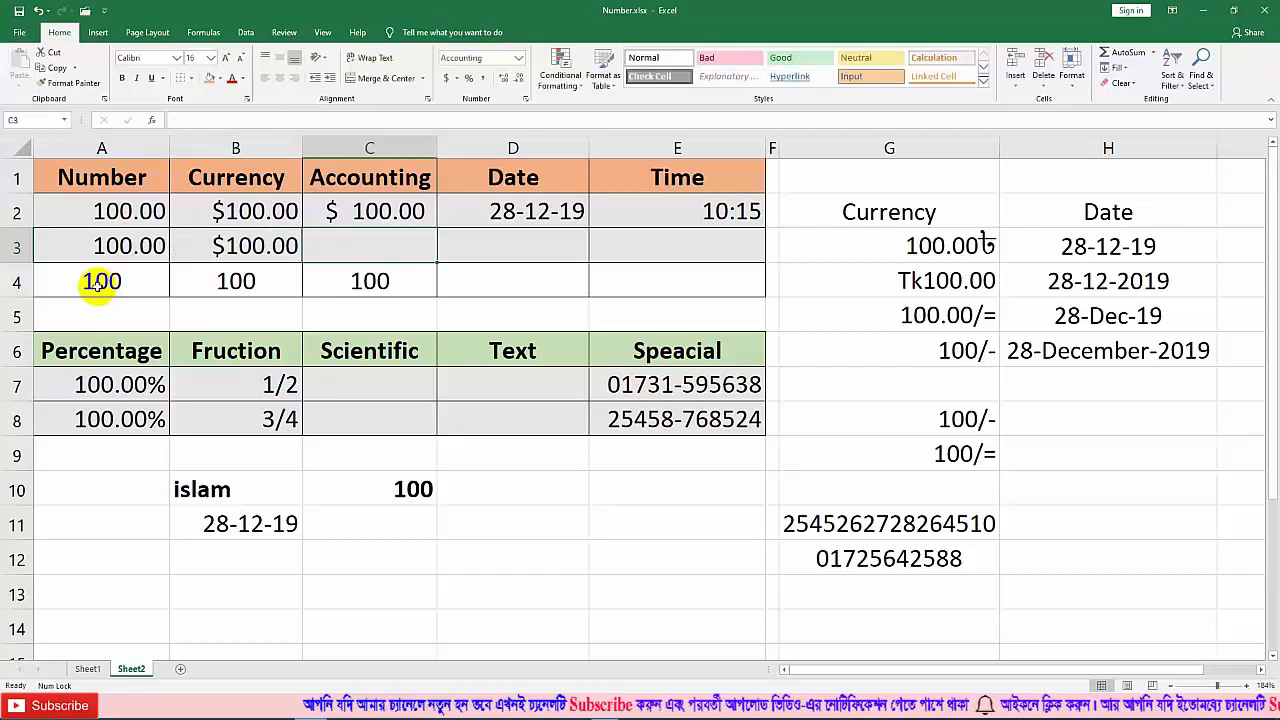
pyautogui.write('100')
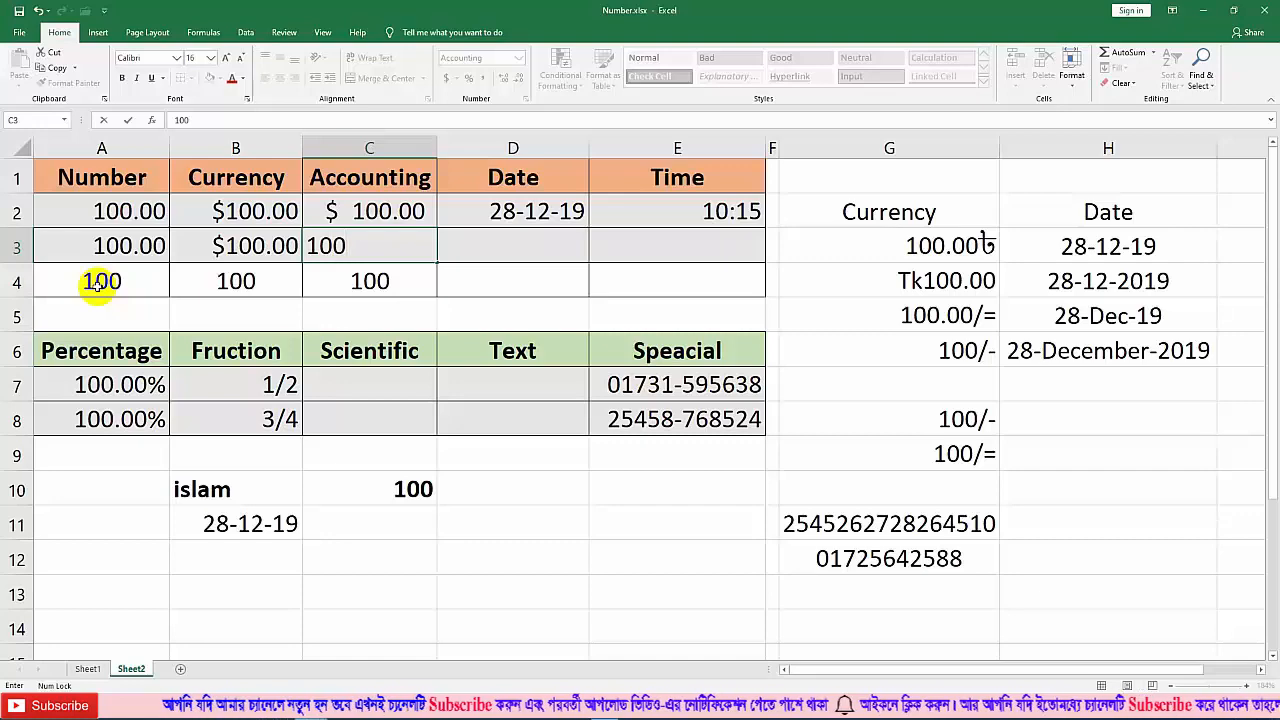
pyautogui.press('Tab')
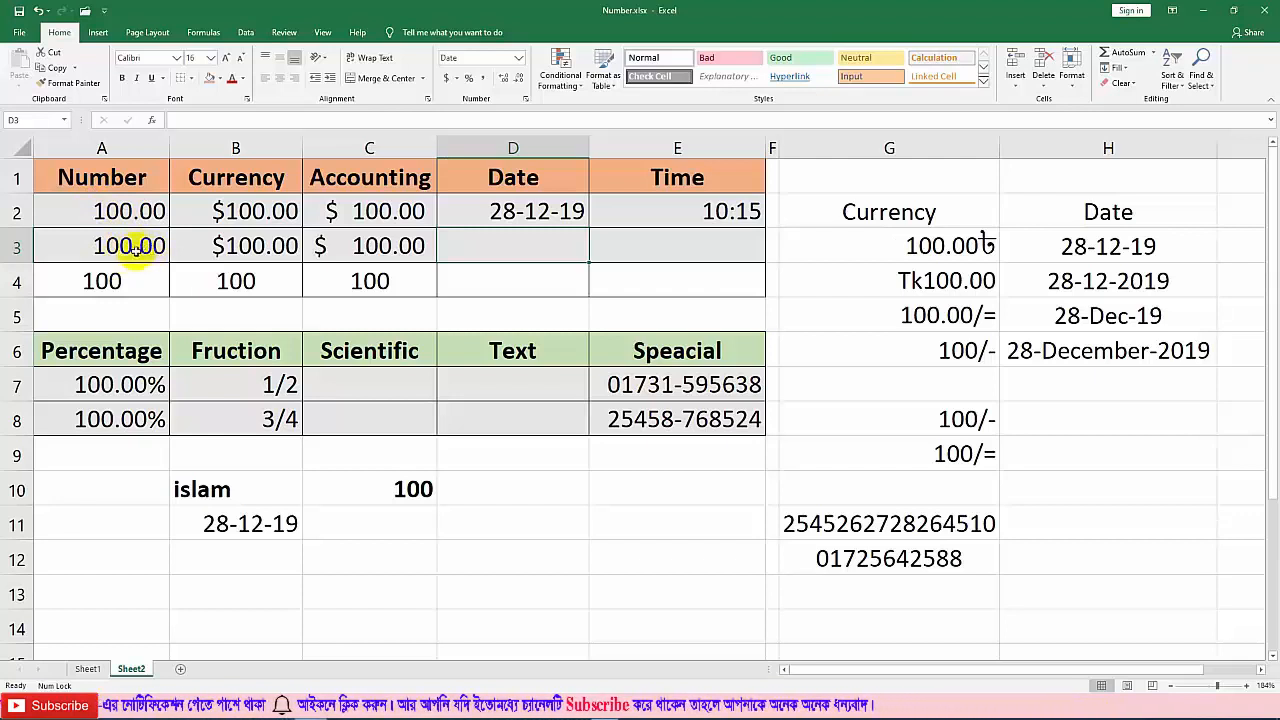
pyautogui.click(236, 281)
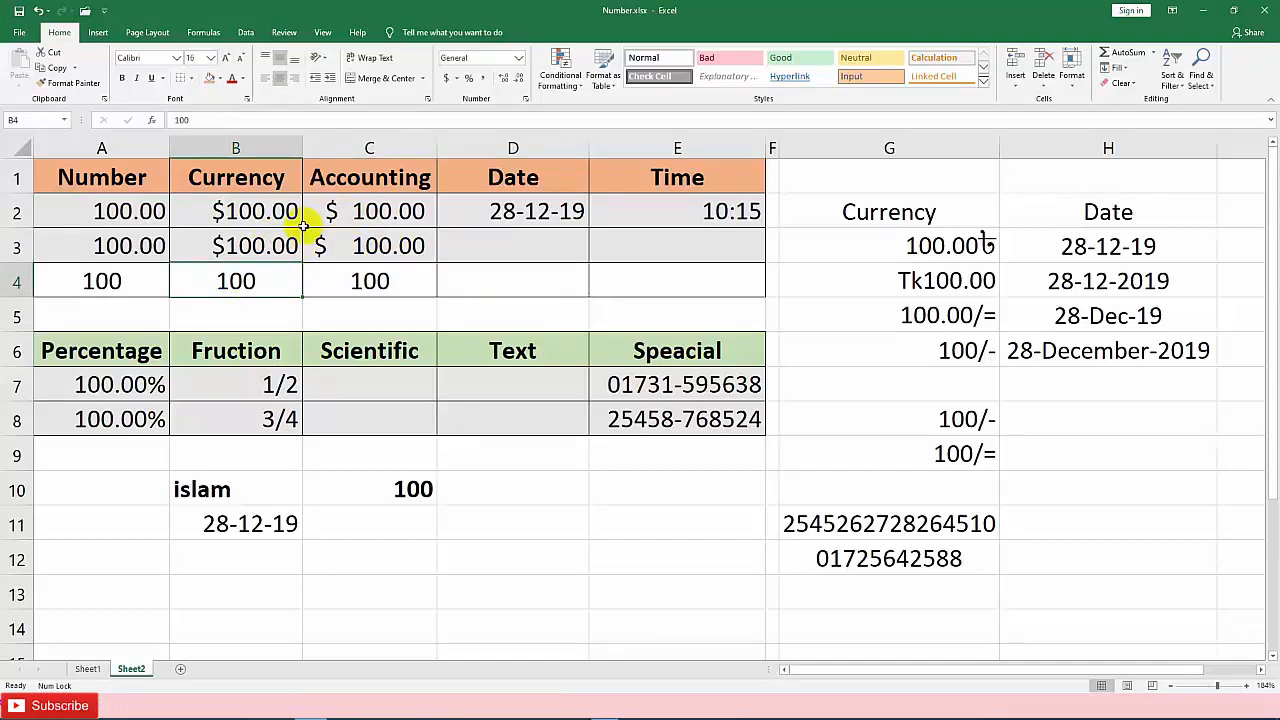
# Step: Apply the Number format to A4 so its value shows as 100.00
pyautogui.click(112, 281)
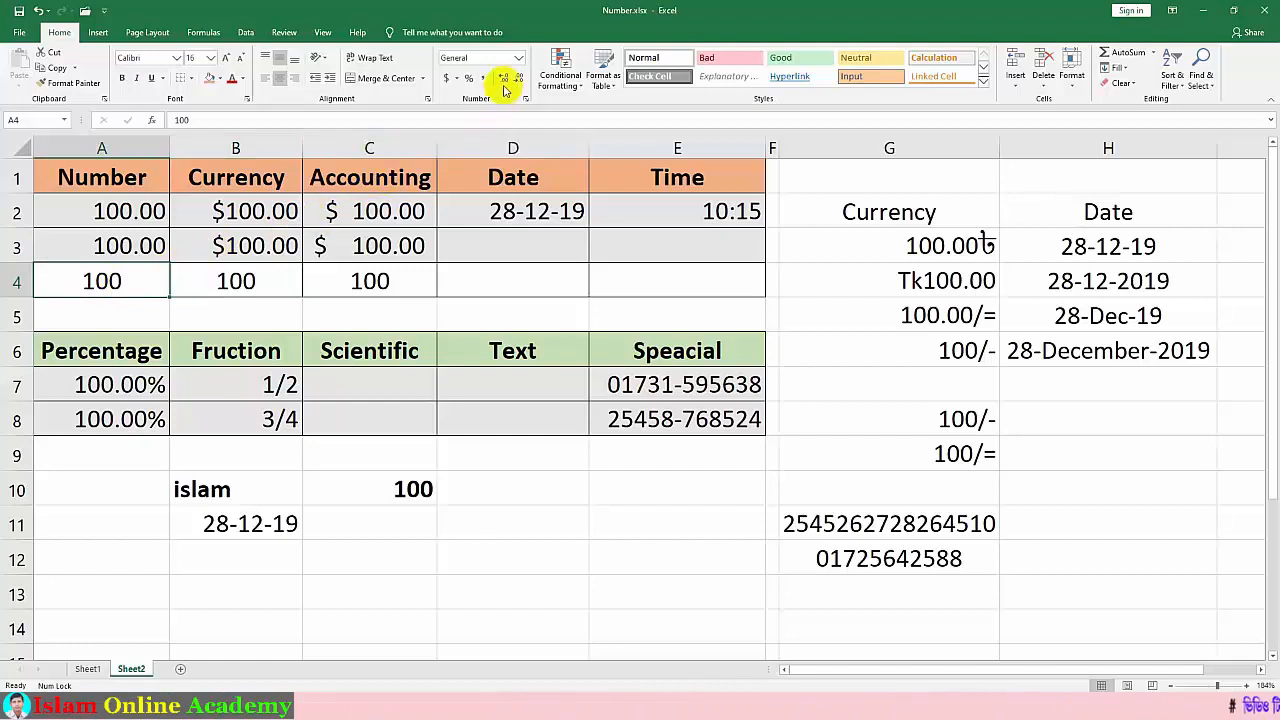
pyautogui.click(519, 58)
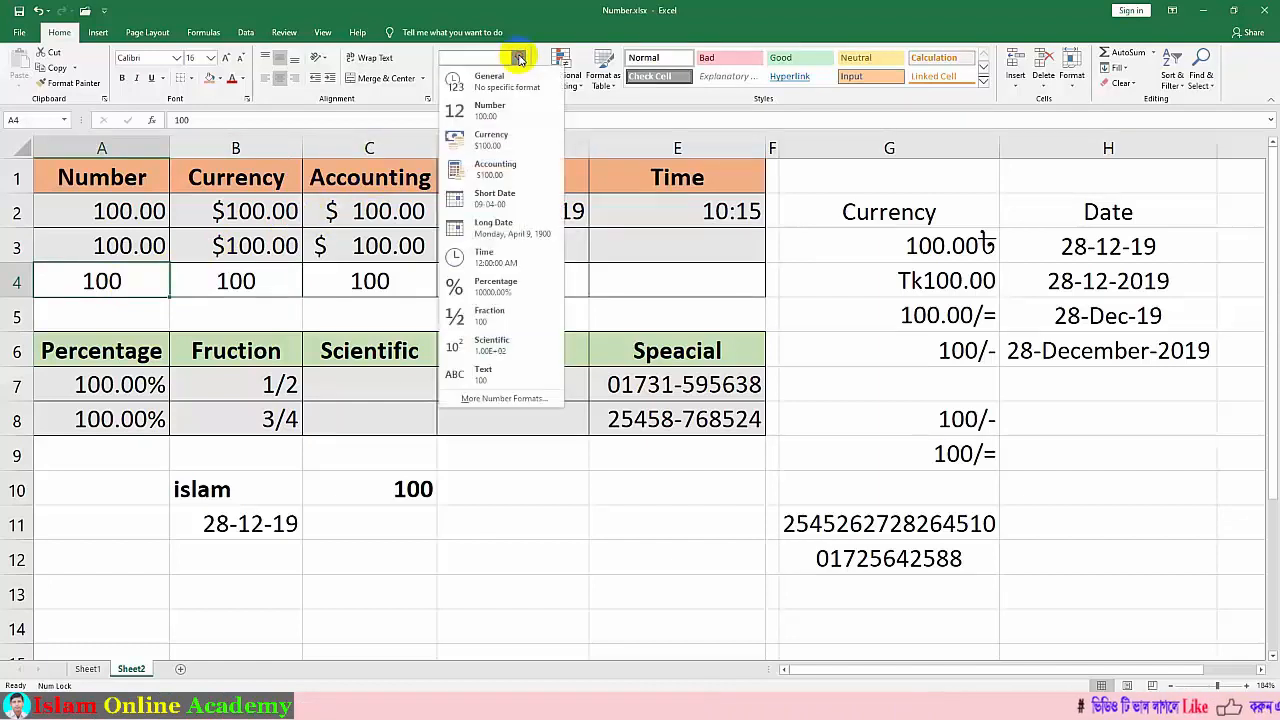
pyautogui.click(472, 112)
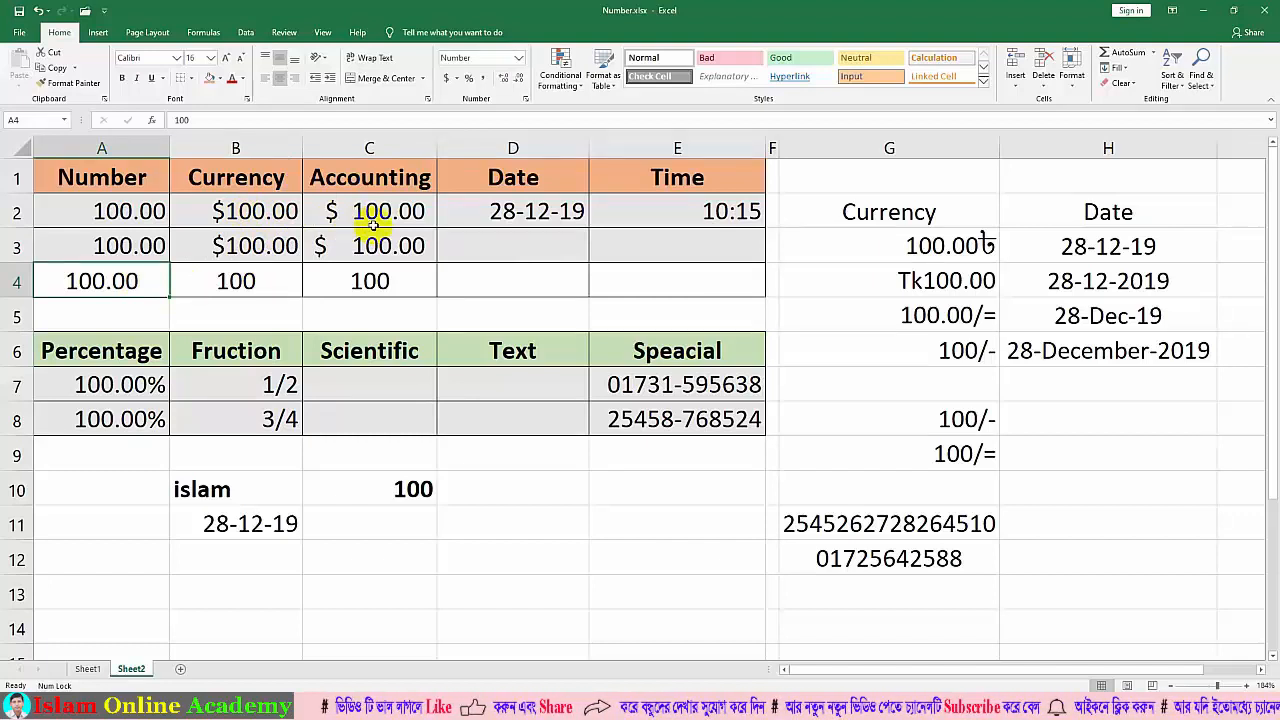
pyautogui.click(250, 305)
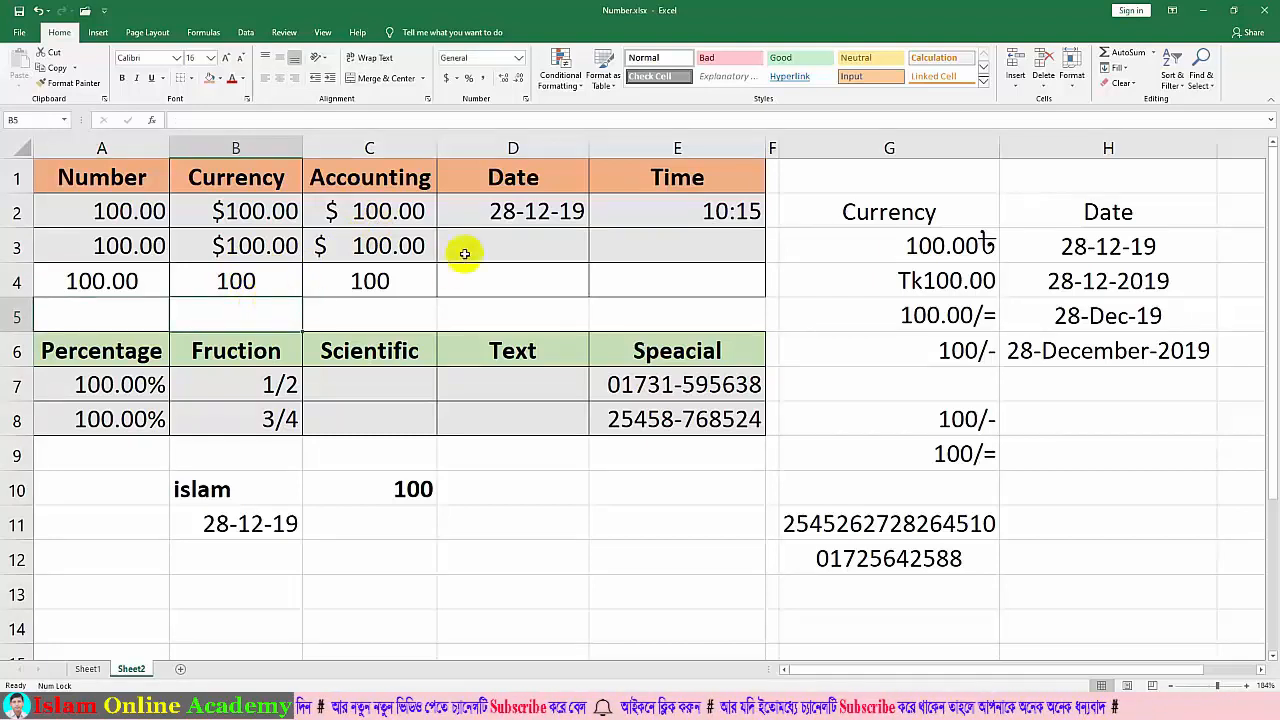
pyautogui.click(481, 283)
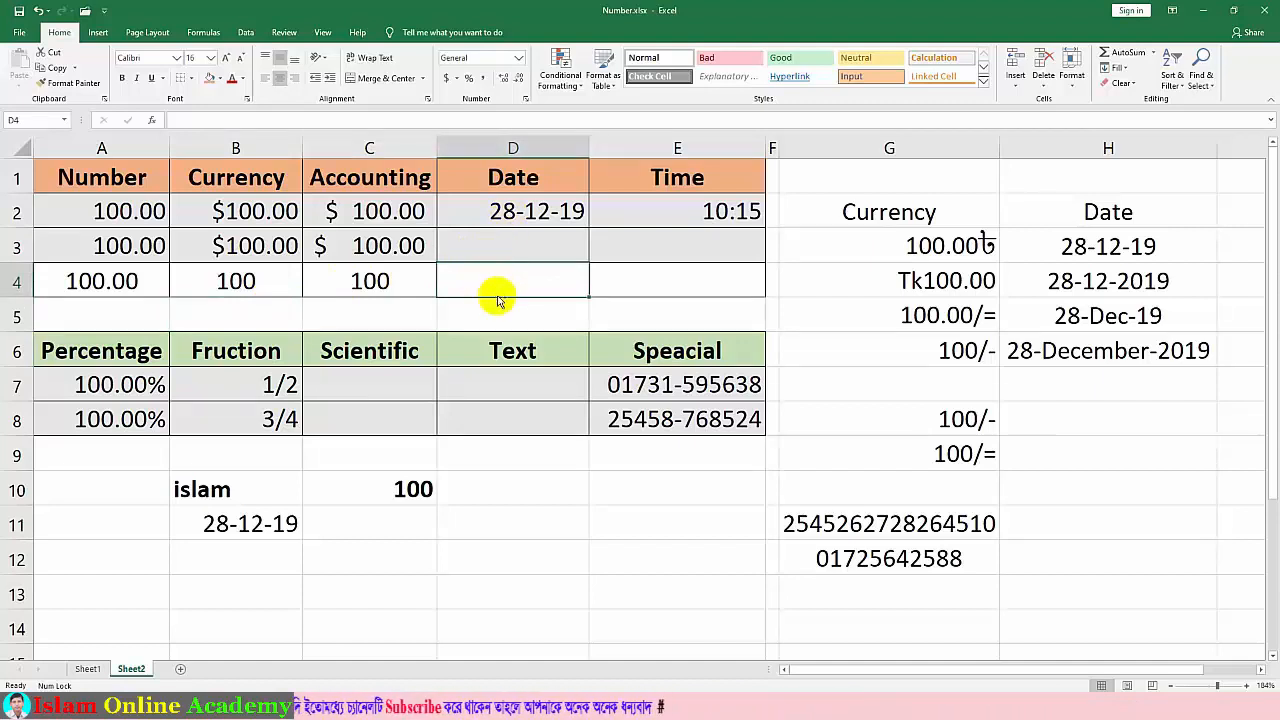
# Step: Enter 28-12-2019 in D4 under Date and check it displays as 28-12-19
pyautogui.write('28-12-2019')
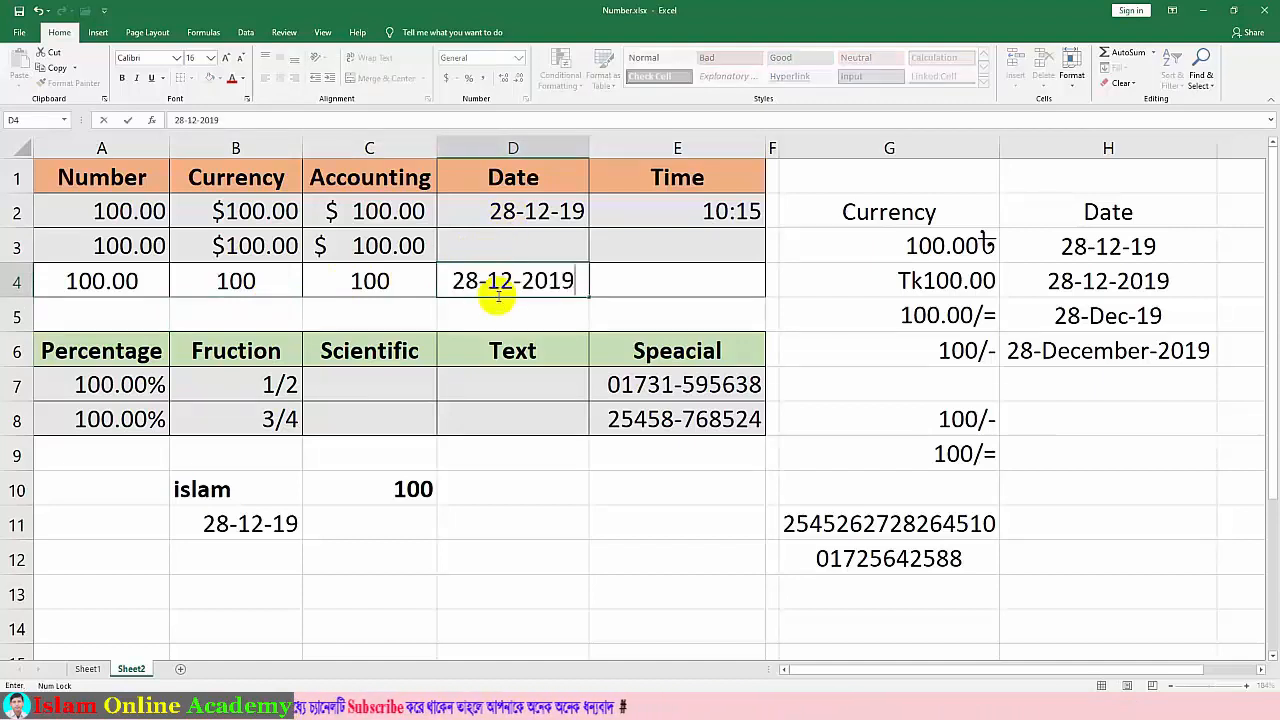
pyautogui.click(548, 460)
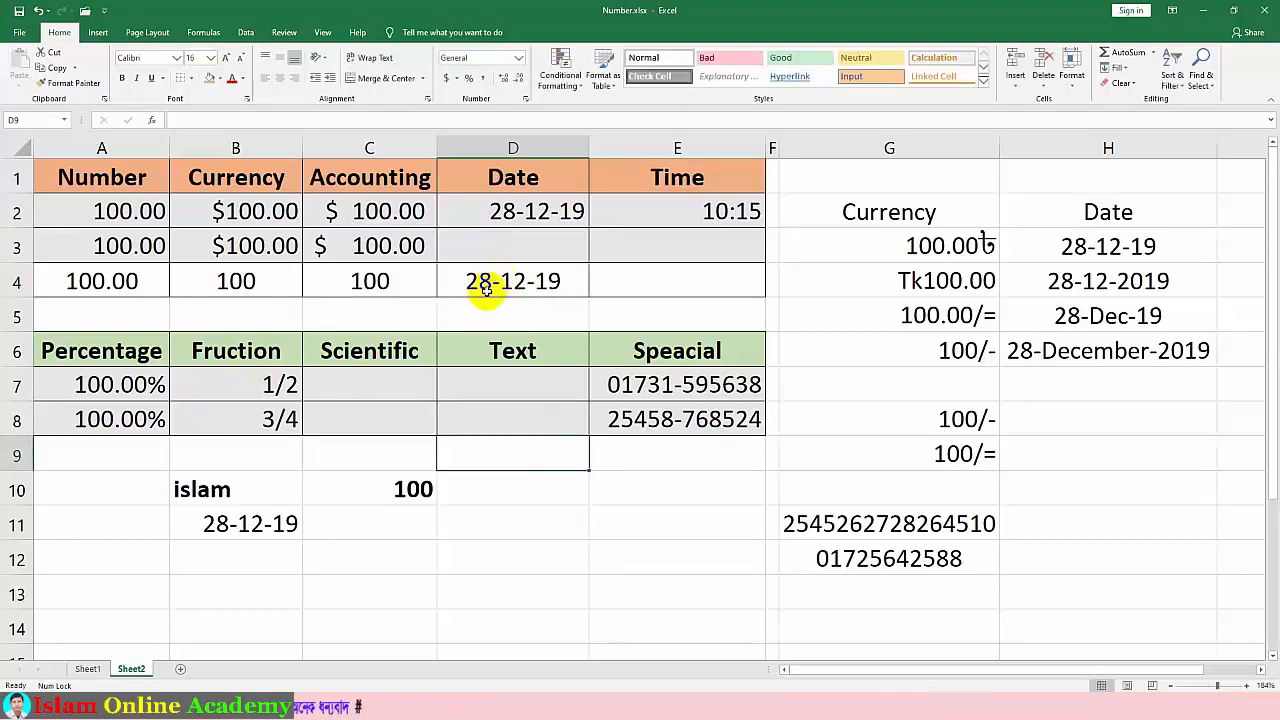
pyautogui.click(540, 283)
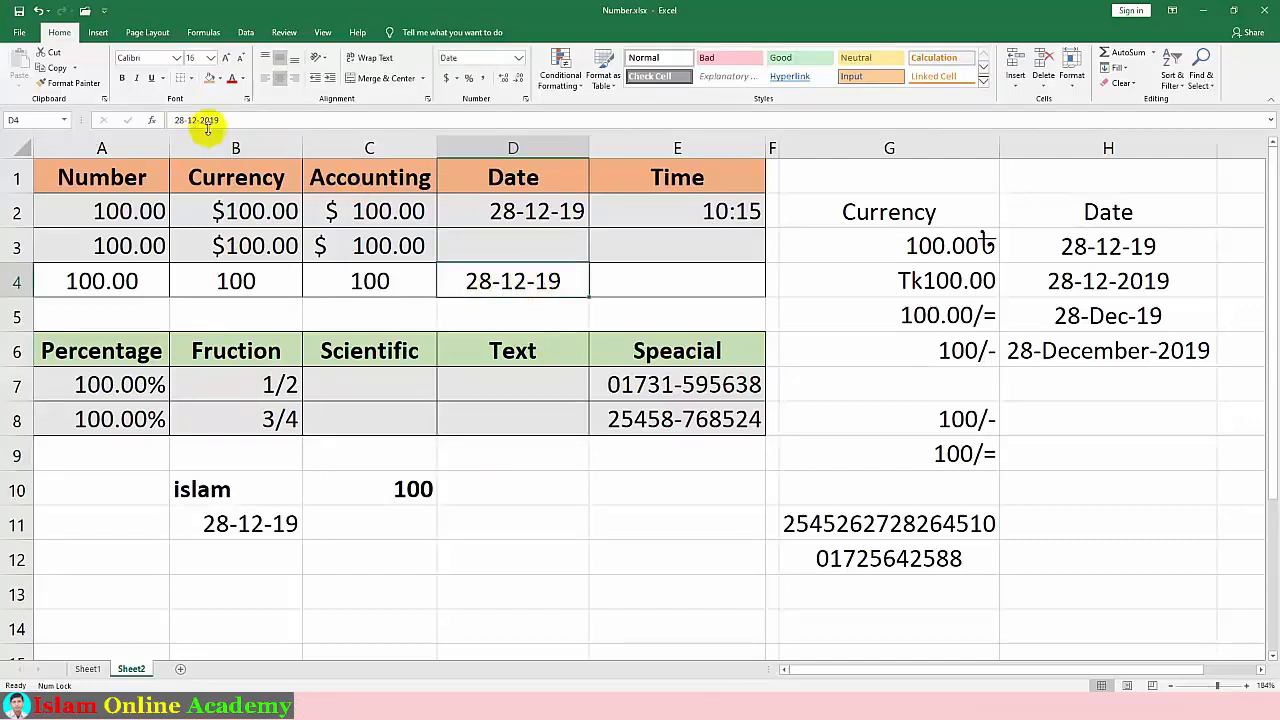
pyautogui.click(542, 310)
pyautogui.click(528, 282)
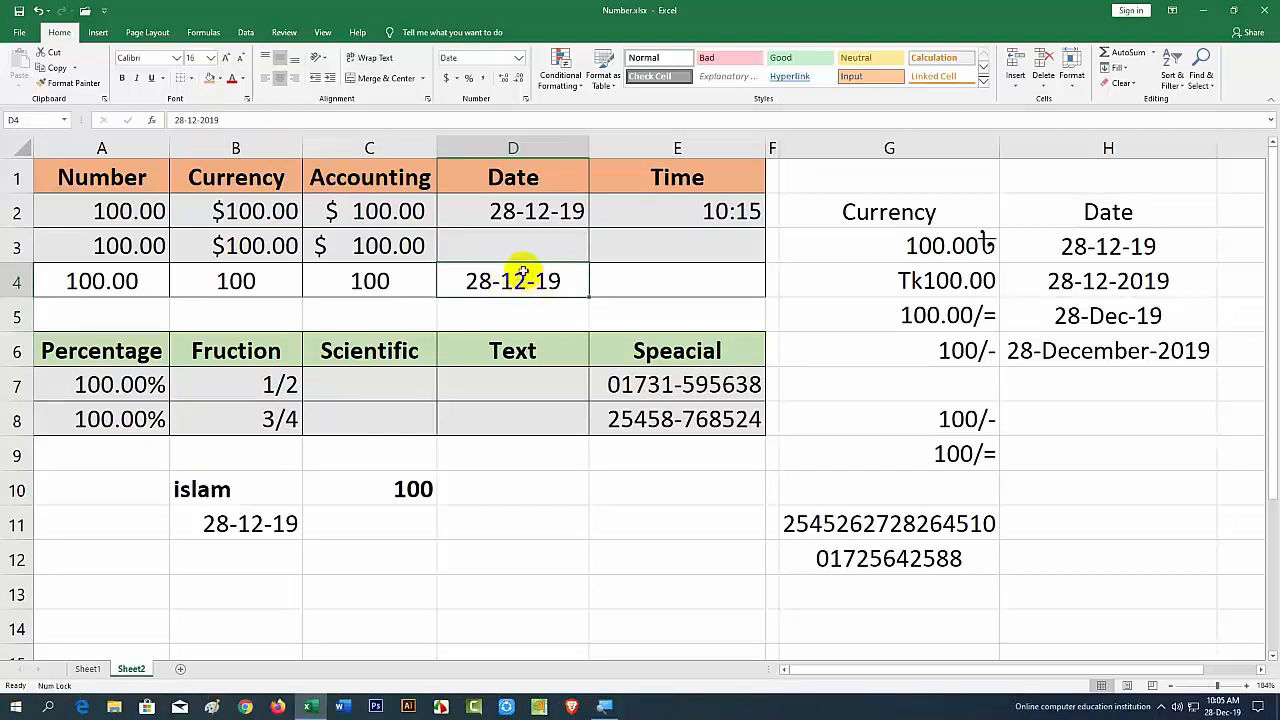
pyautogui.click(530, 212)
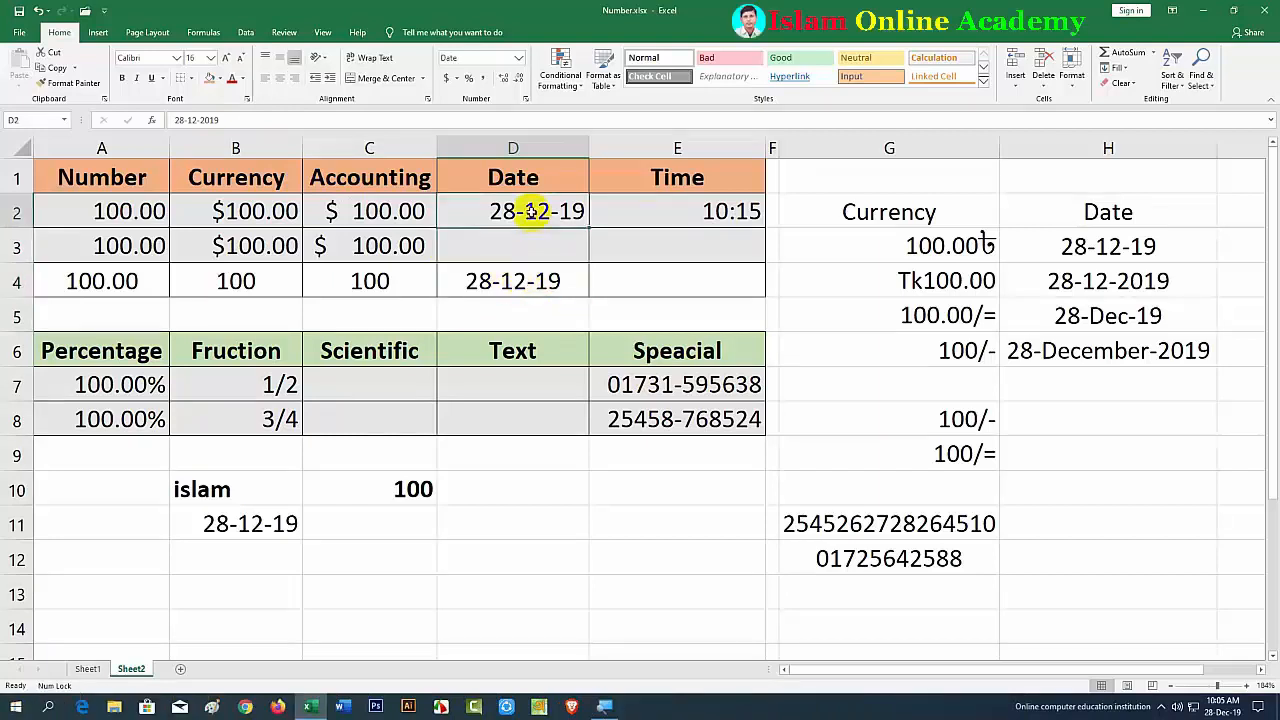
pyautogui.rightClick(530, 212)
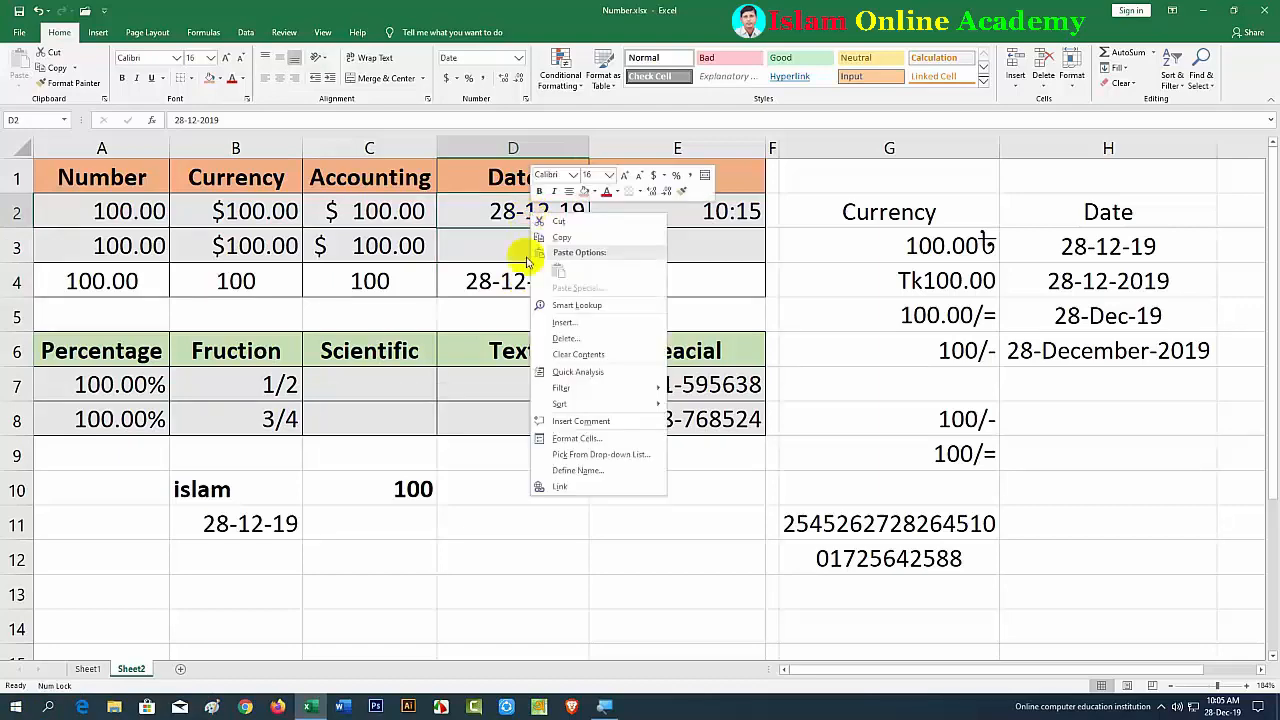
# Step: Format D2 with the 14-Mar-12 date type so it reads 28-Dec-19
pyautogui.click(578, 439)
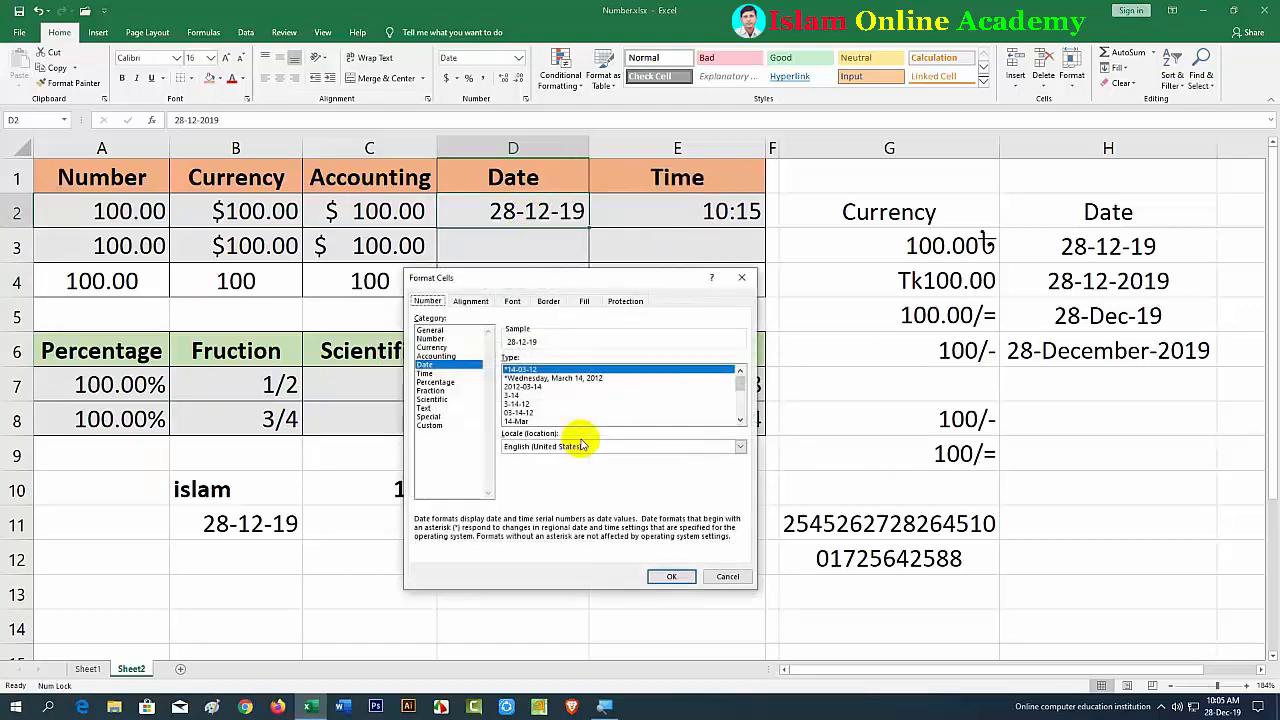
pyautogui.click(750, 281)
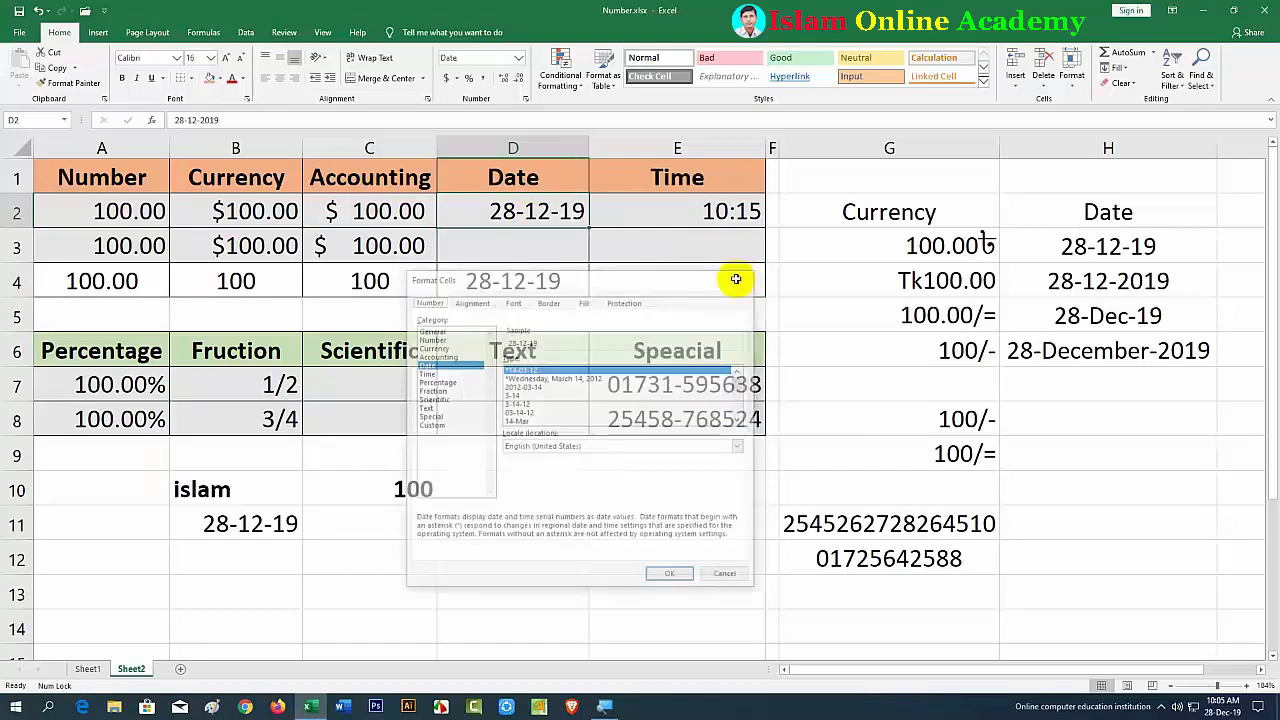
pyautogui.click(519, 60)
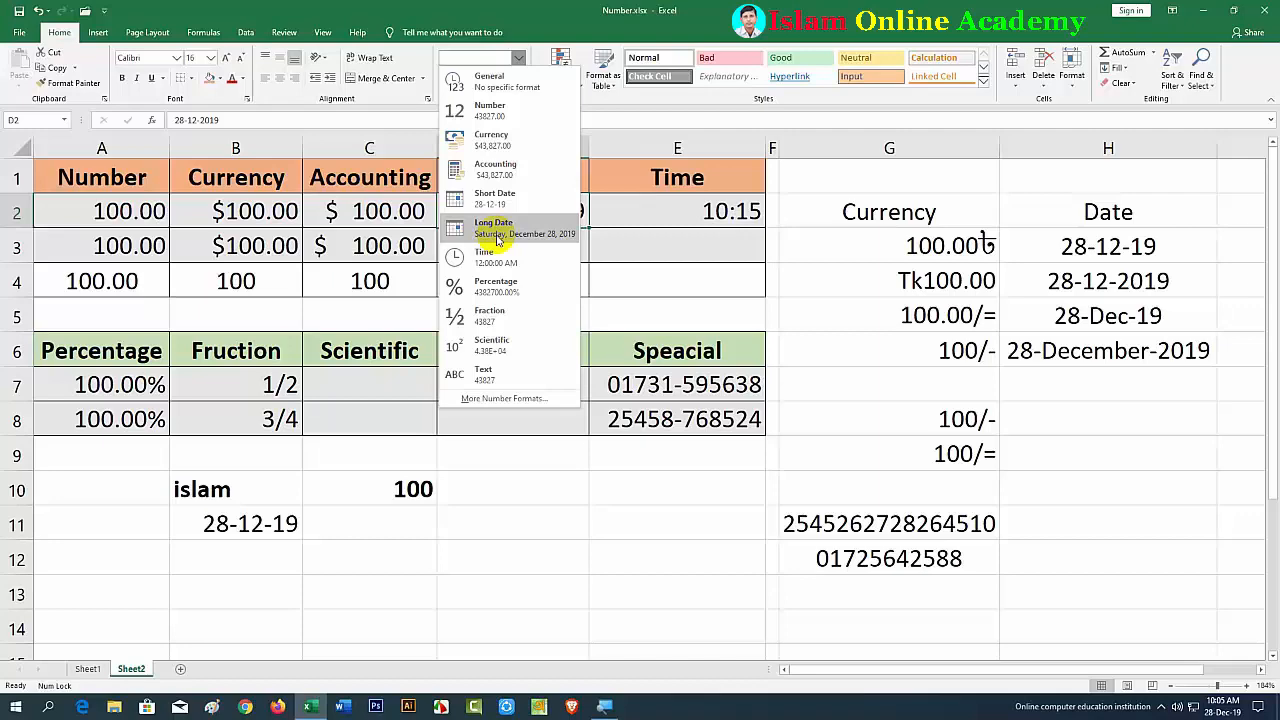
pyautogui.click(496, 399)
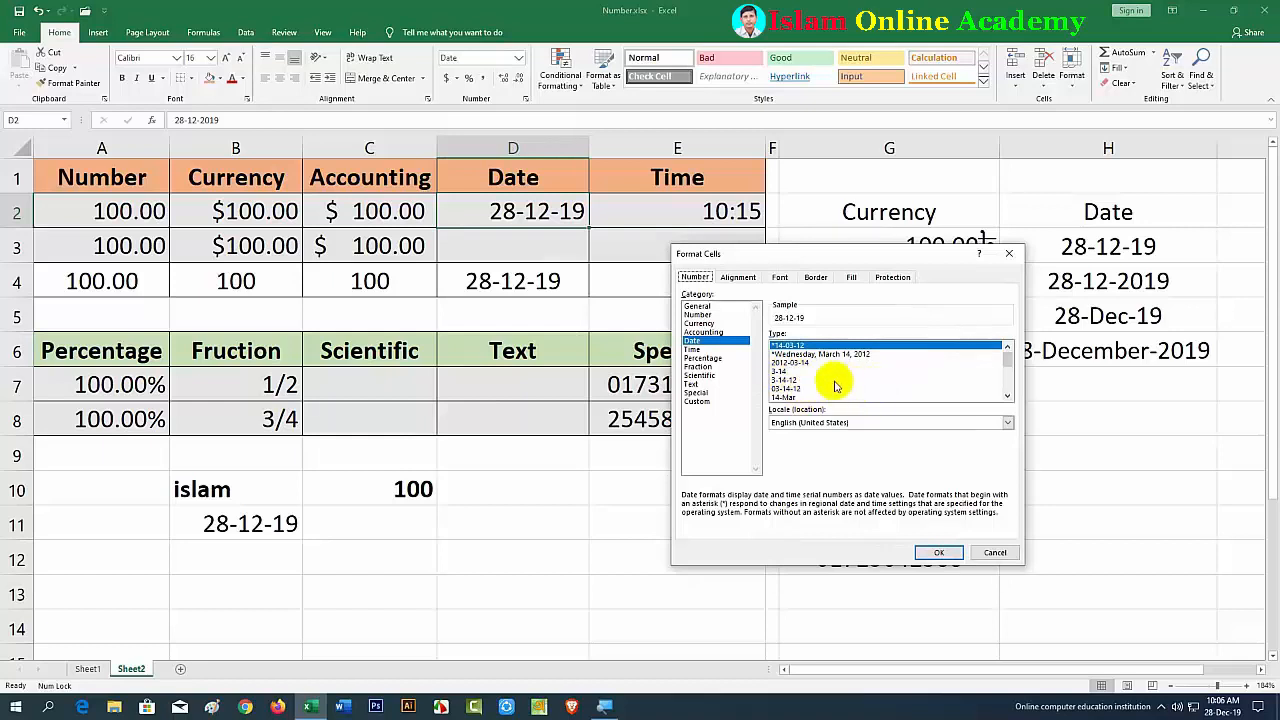
pyautogui.click(1007, 397)
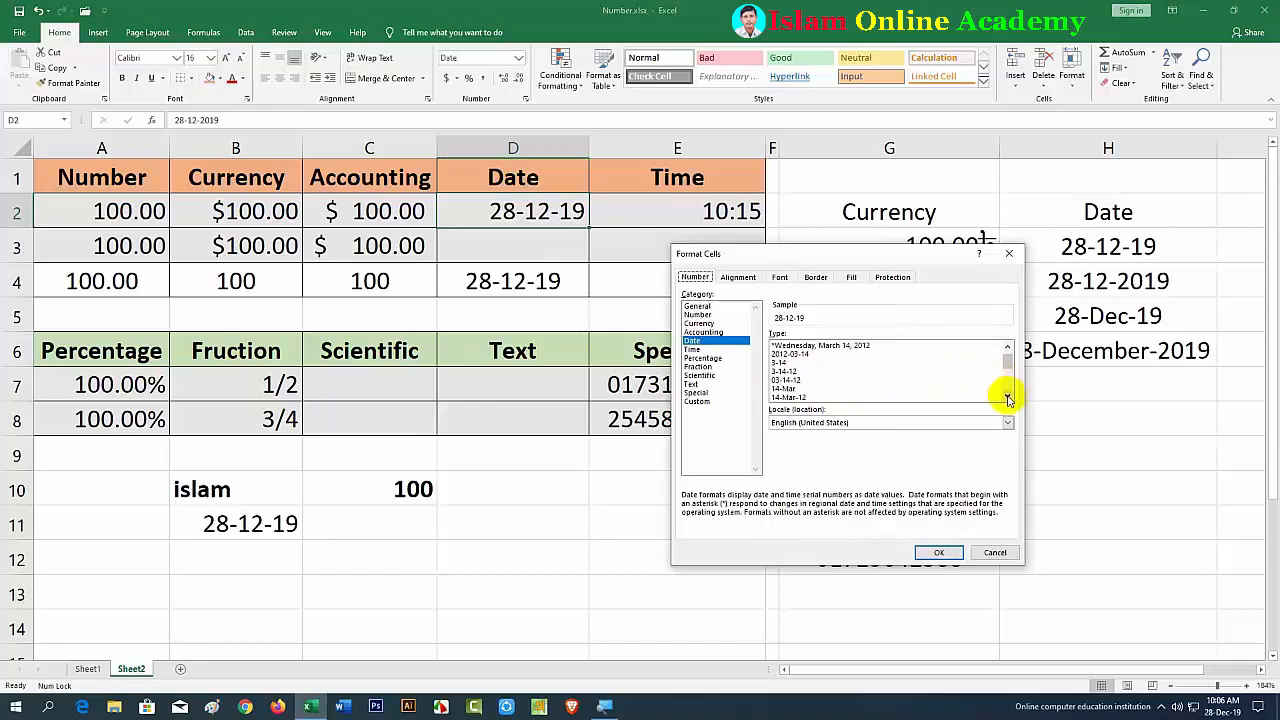
pyautogui.click(1007, 397)
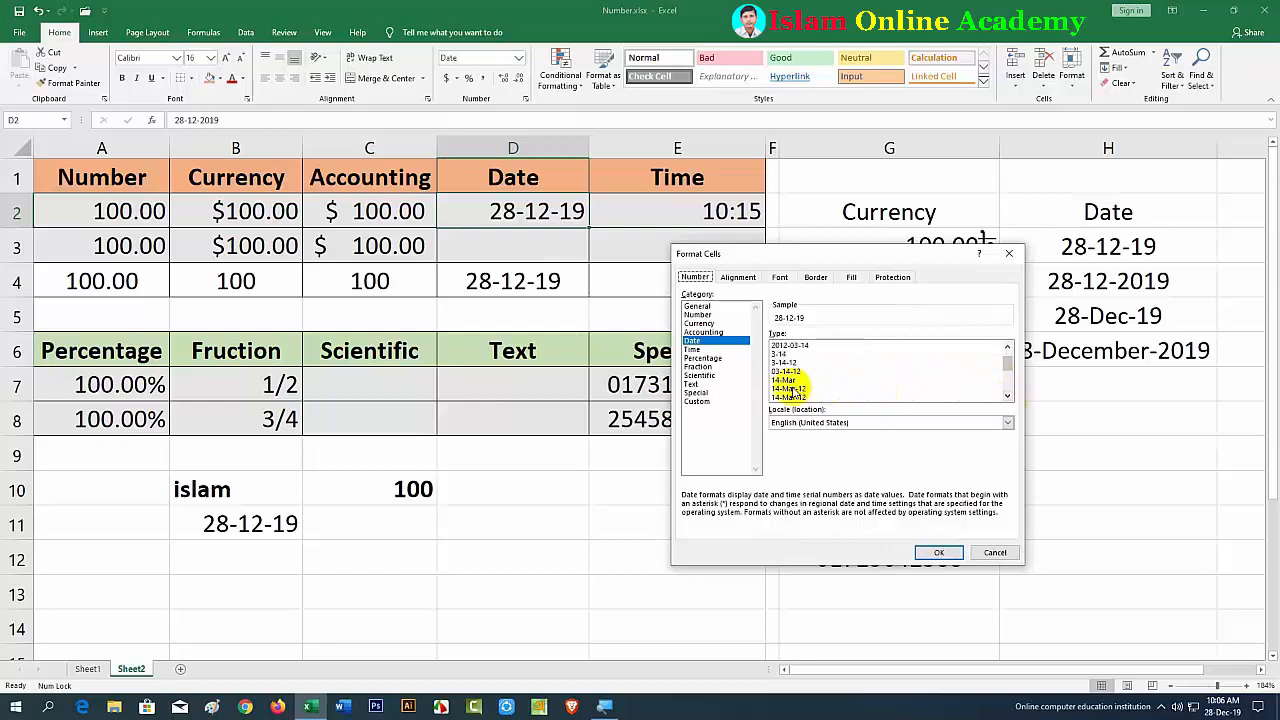
pyautogui.moveTo(1216, 712)
pyautogui.click(792, 396)
pyautogui.click(939, 552)
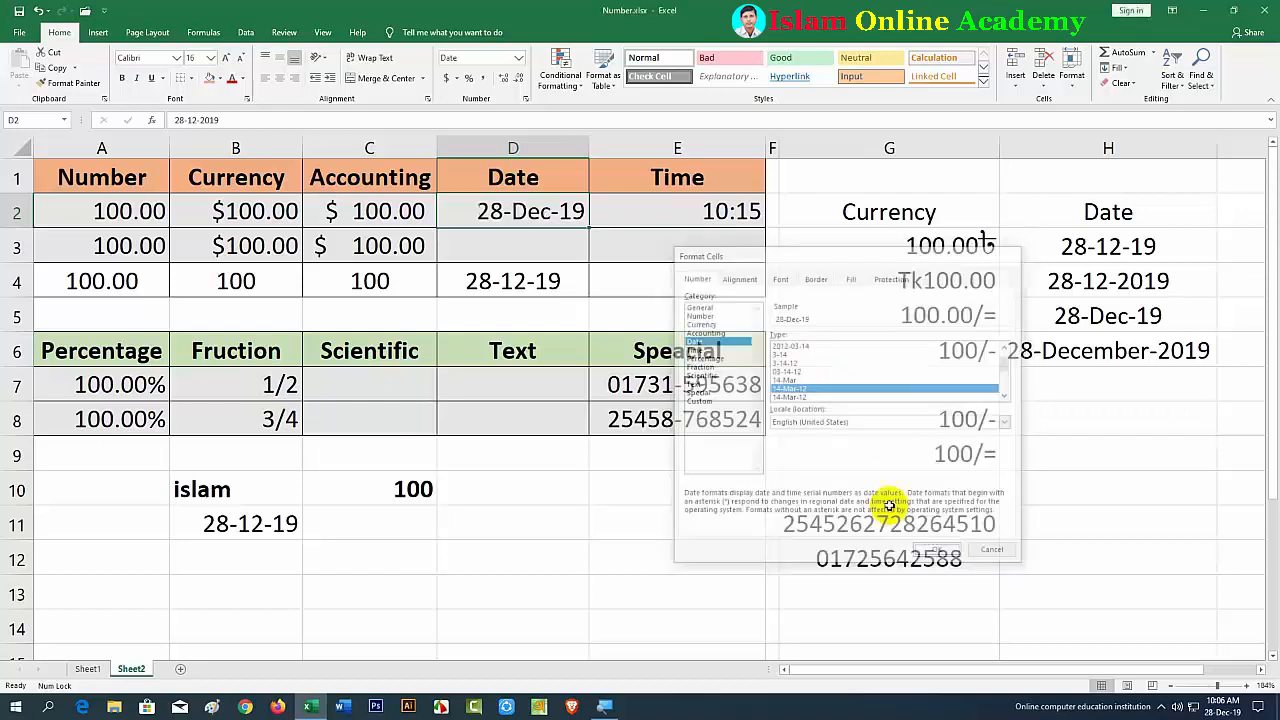
pyautogui.click(530, 288)
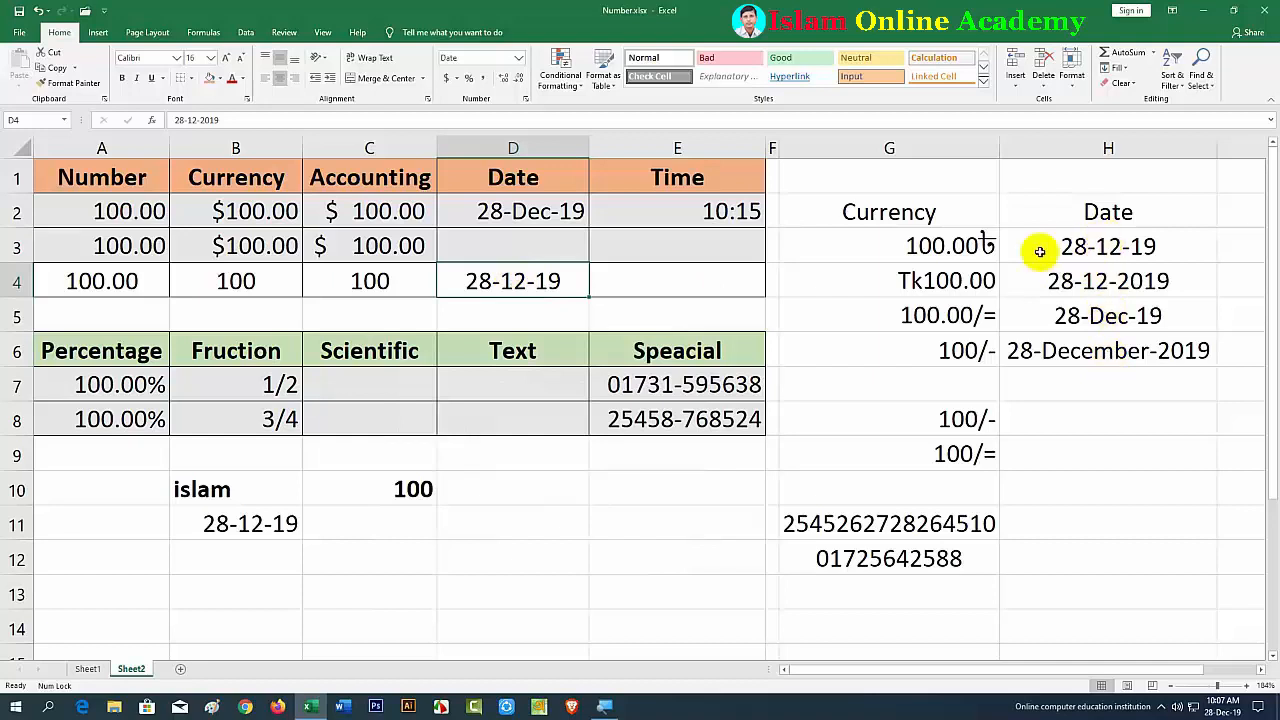
# Step: Give D4 a custom dd-mm-yyyy format so its date reads 28-12-2019
pyautogui.rightClick(507, 282)
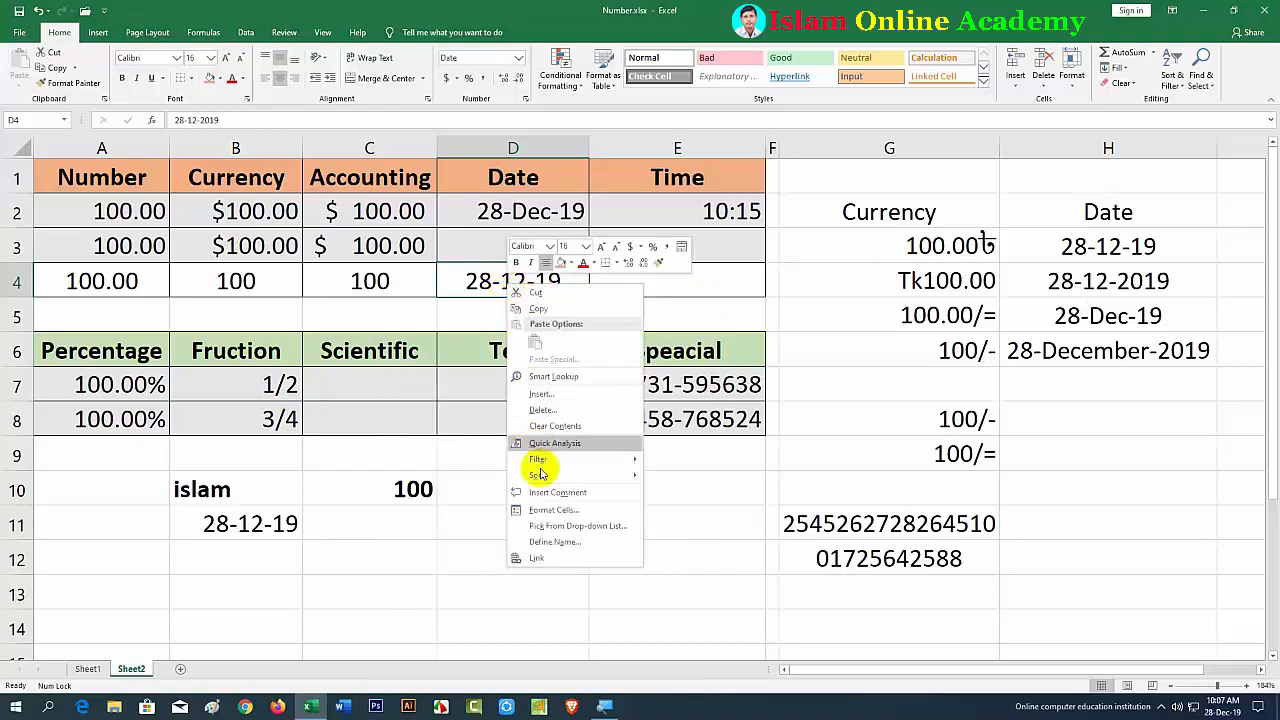
pyautogui.click(548, 509)
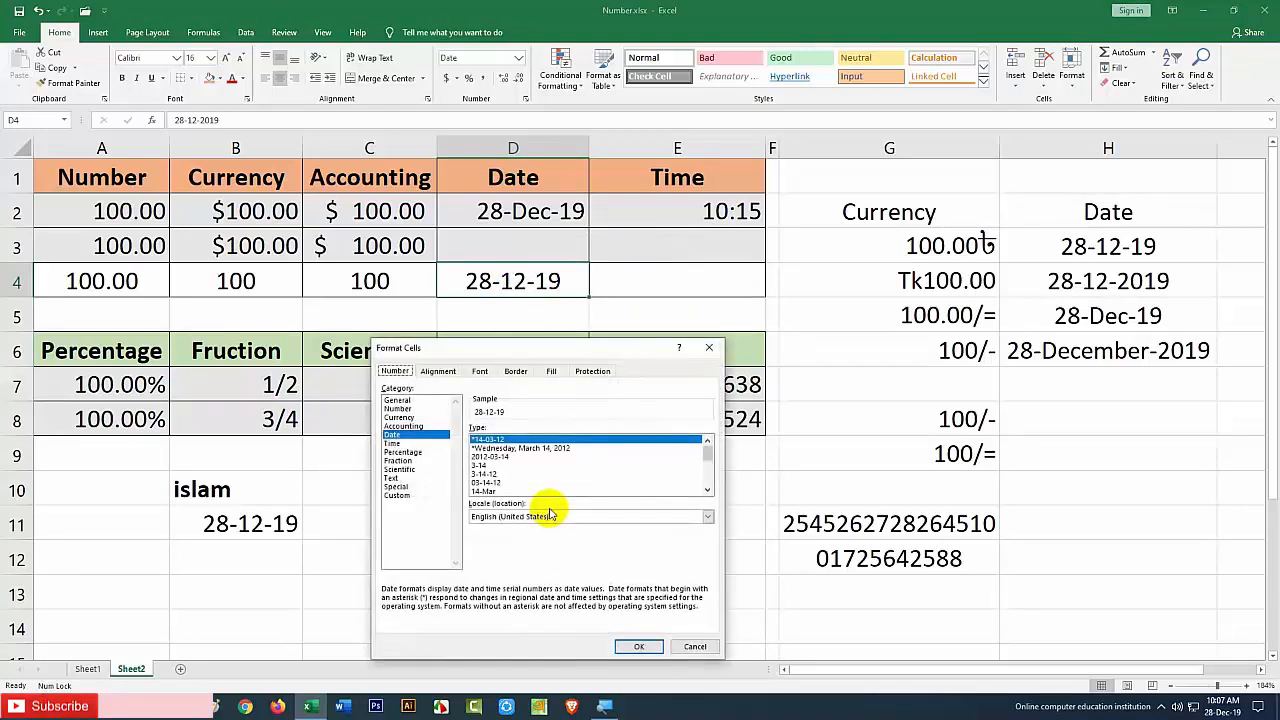
pyautogui.click(396, 495)
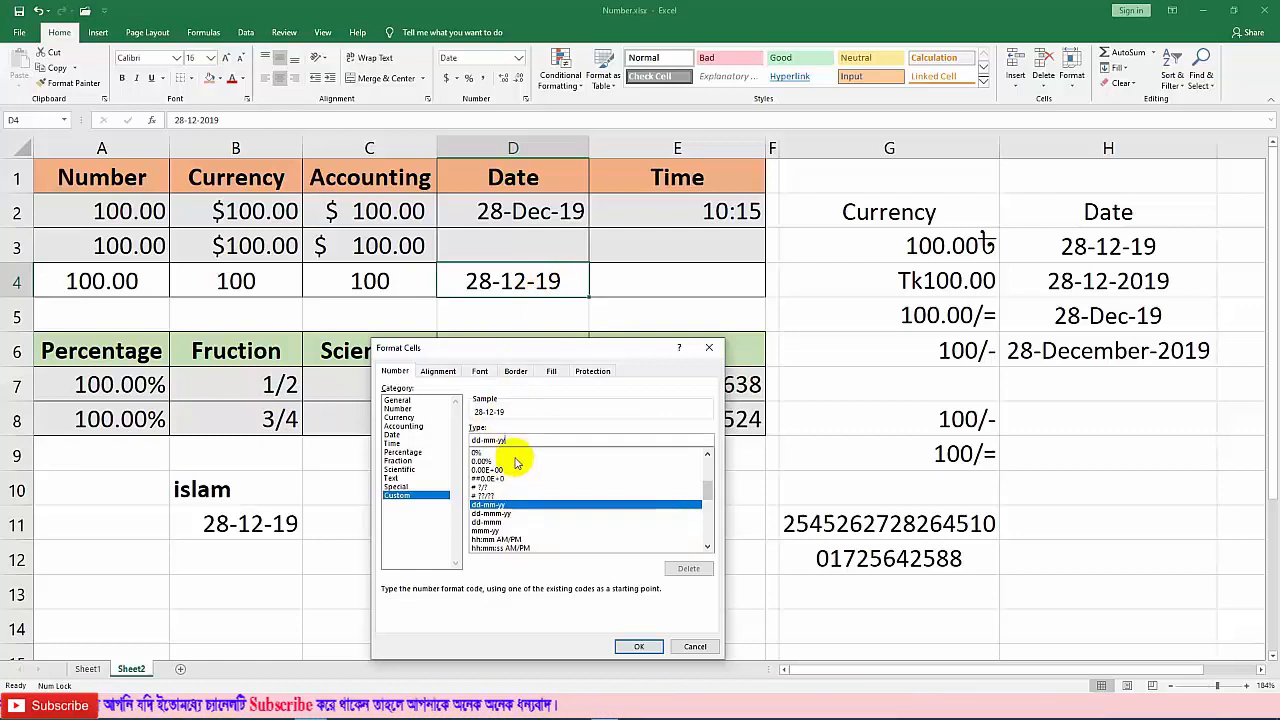
pyautogui.write('y')
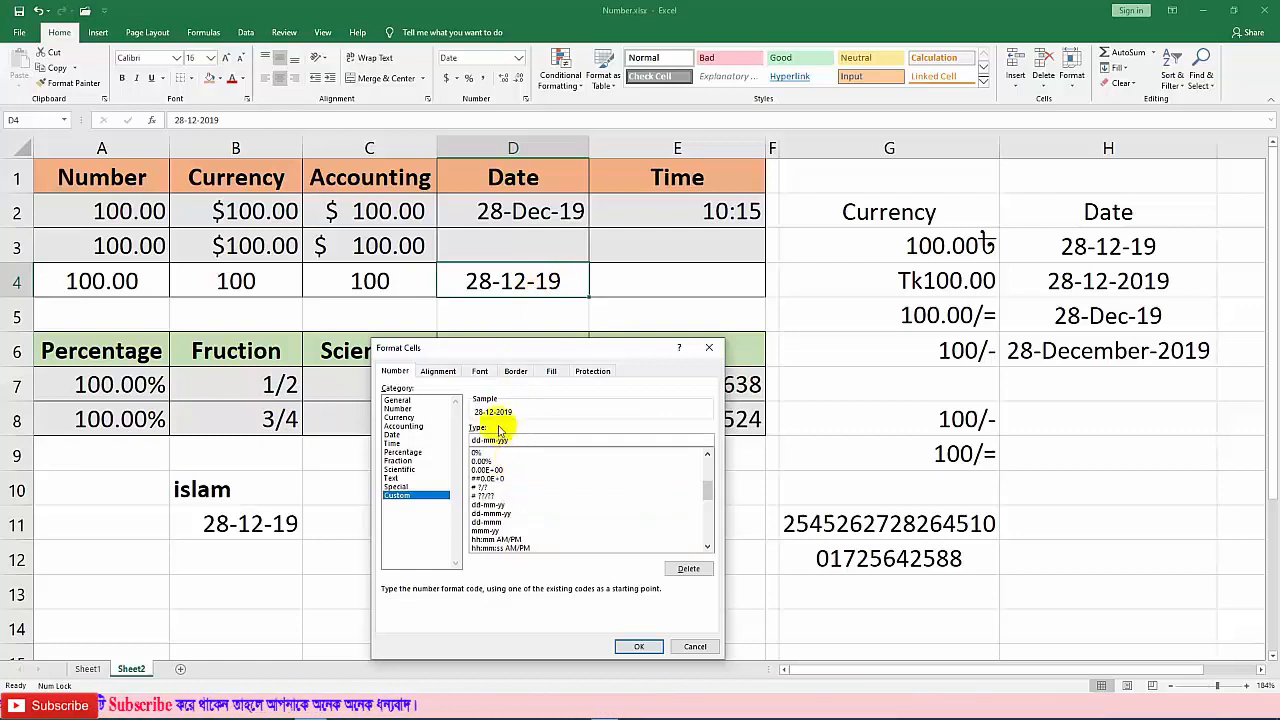
pyautogui.write('y')
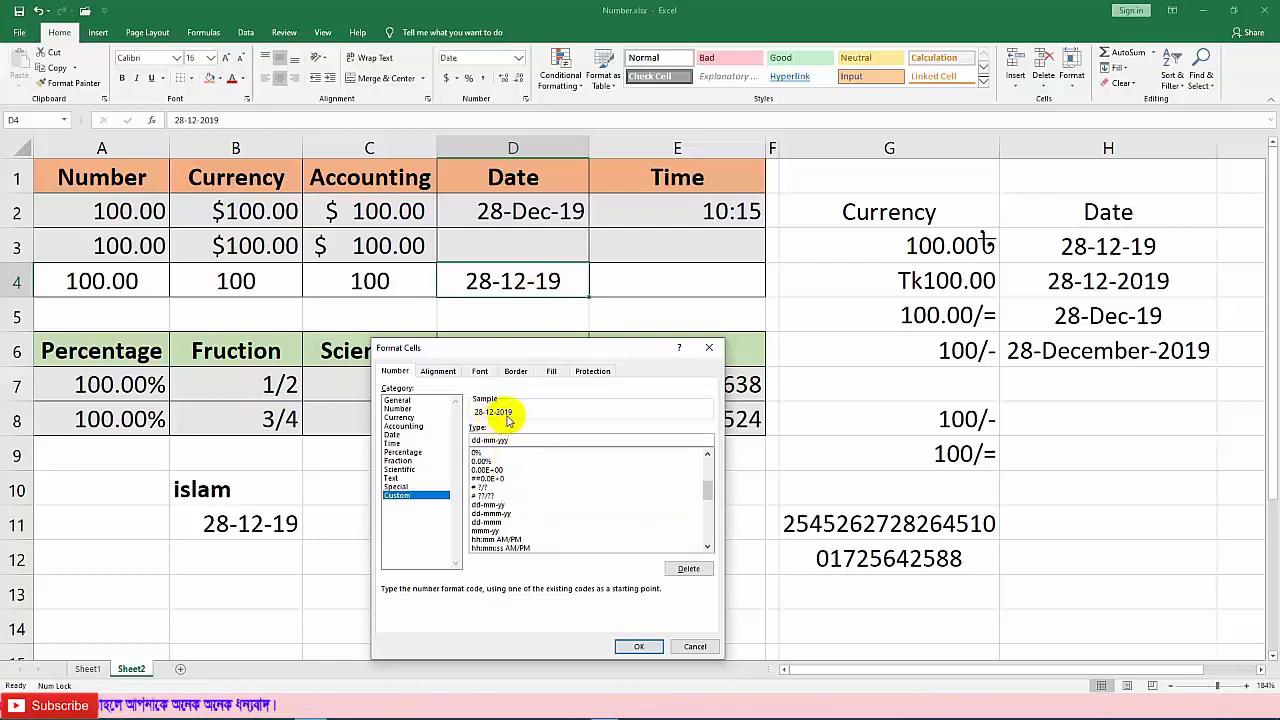
pyautogui.click(638, 646)
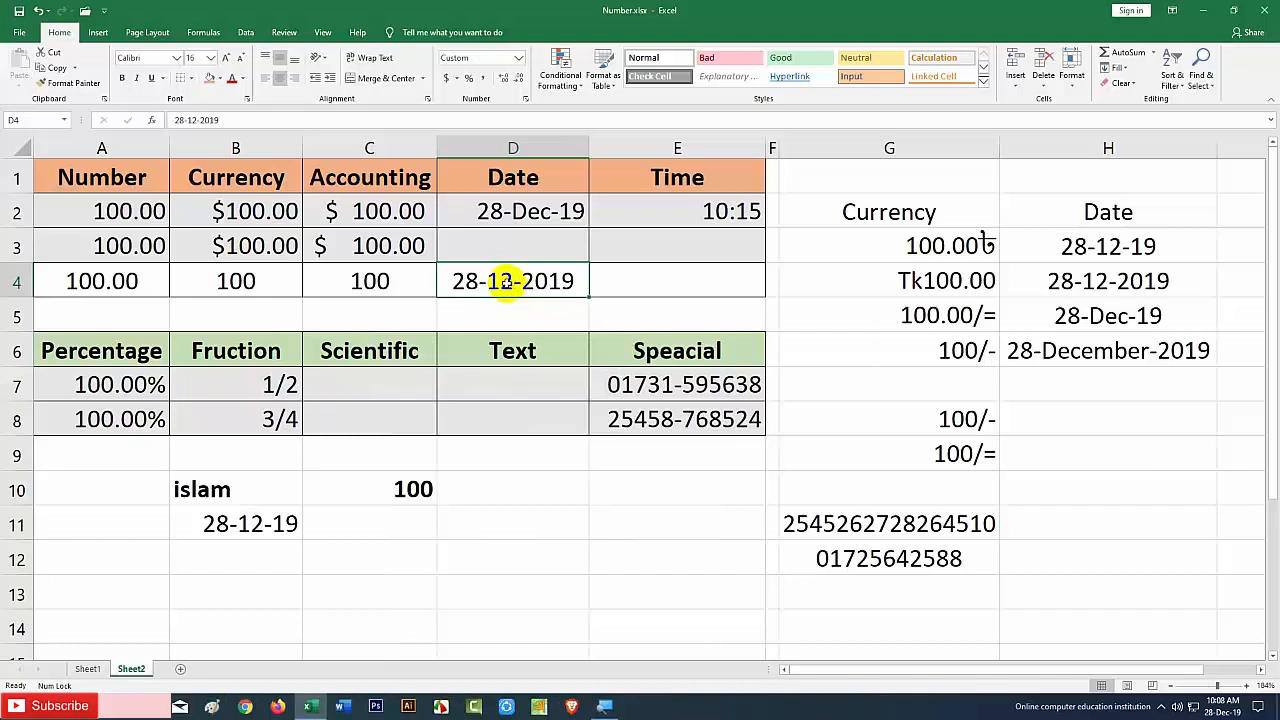
pyautogui.rightClick(509, 286)
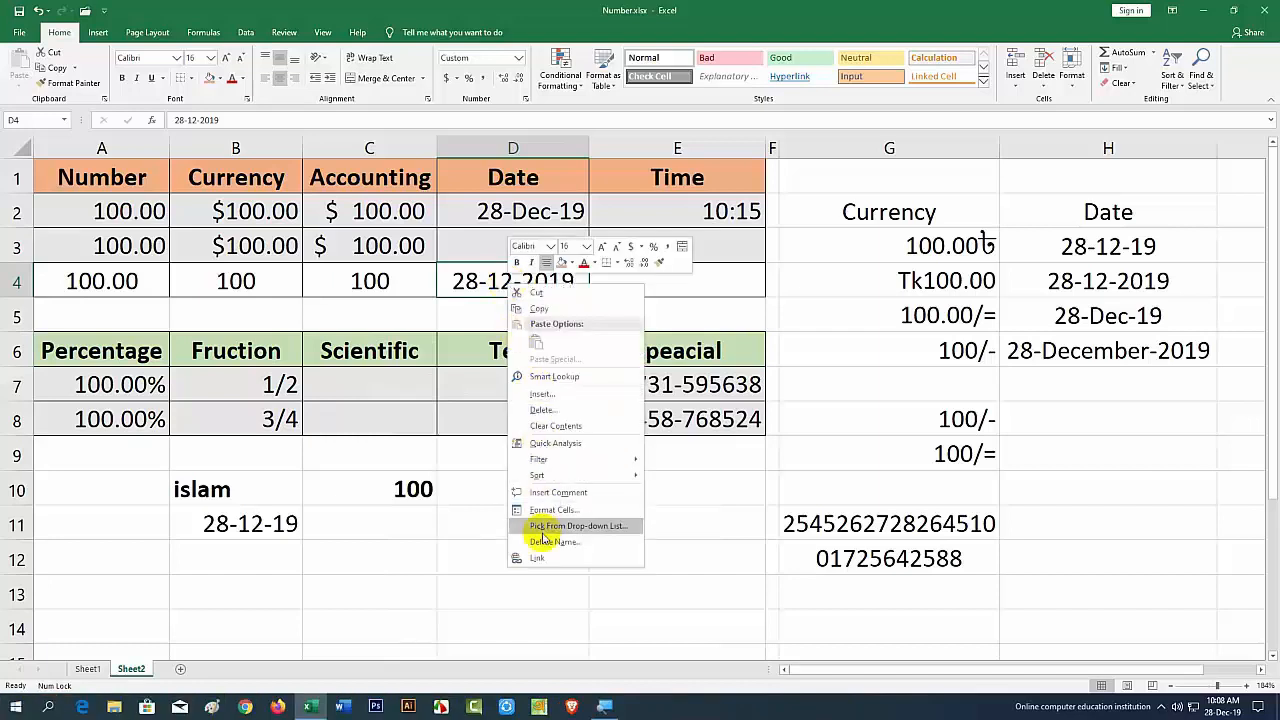
pyautogui.click(505, 222)
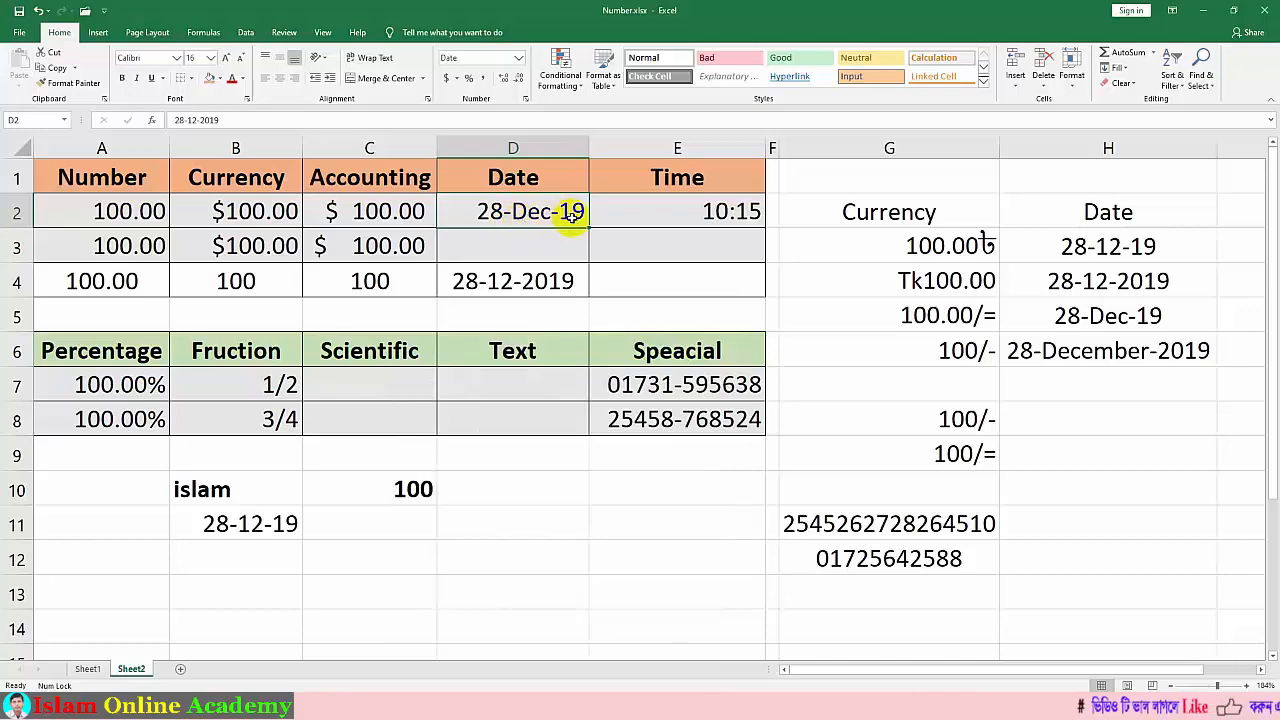
# Step: Give D2 the custom dd-mmmm-yyyy format and autofit column D to show 28-December-2019
pyautogui.rightClick(504, 210)
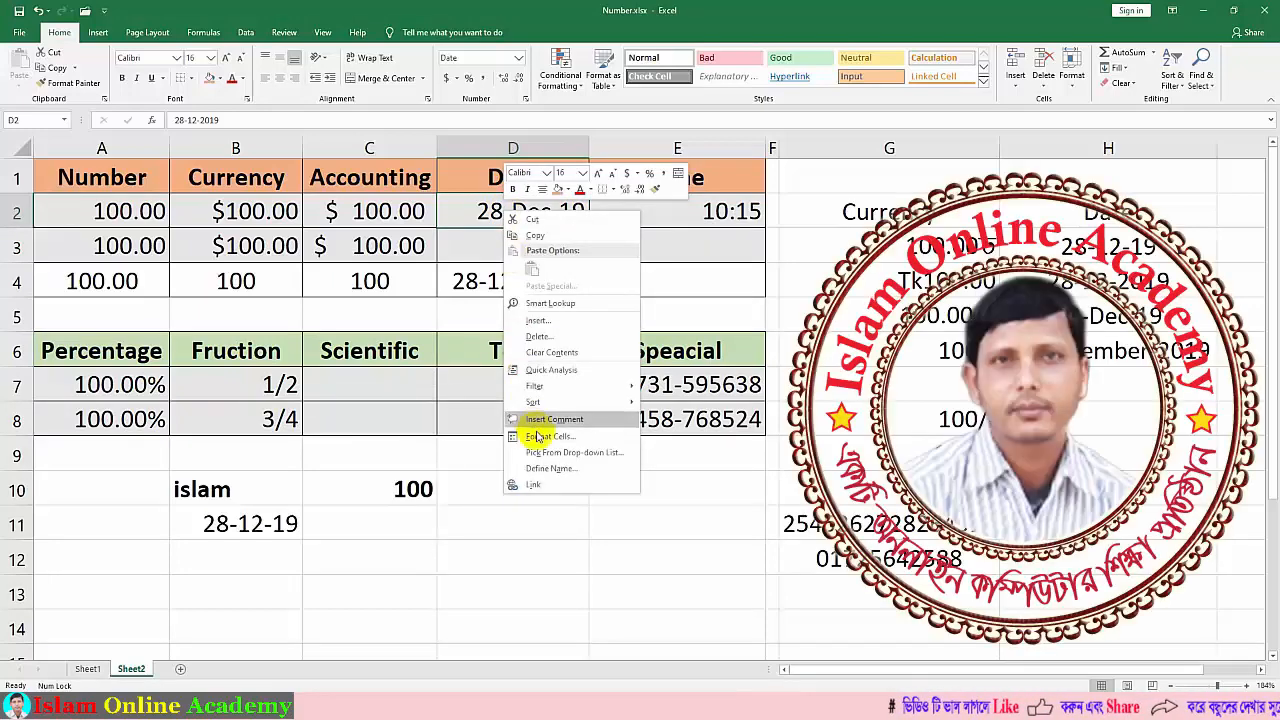
pyautogui.click(536, 436)
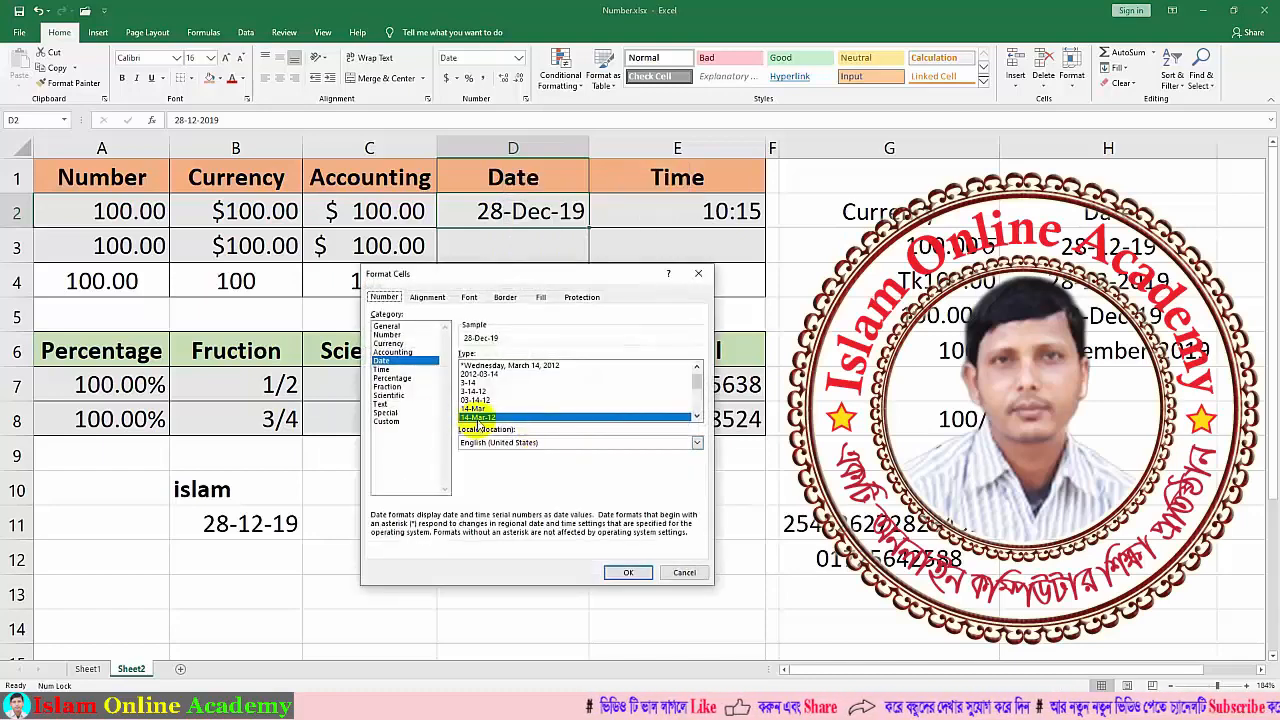
pyautogui.click(388, 422)
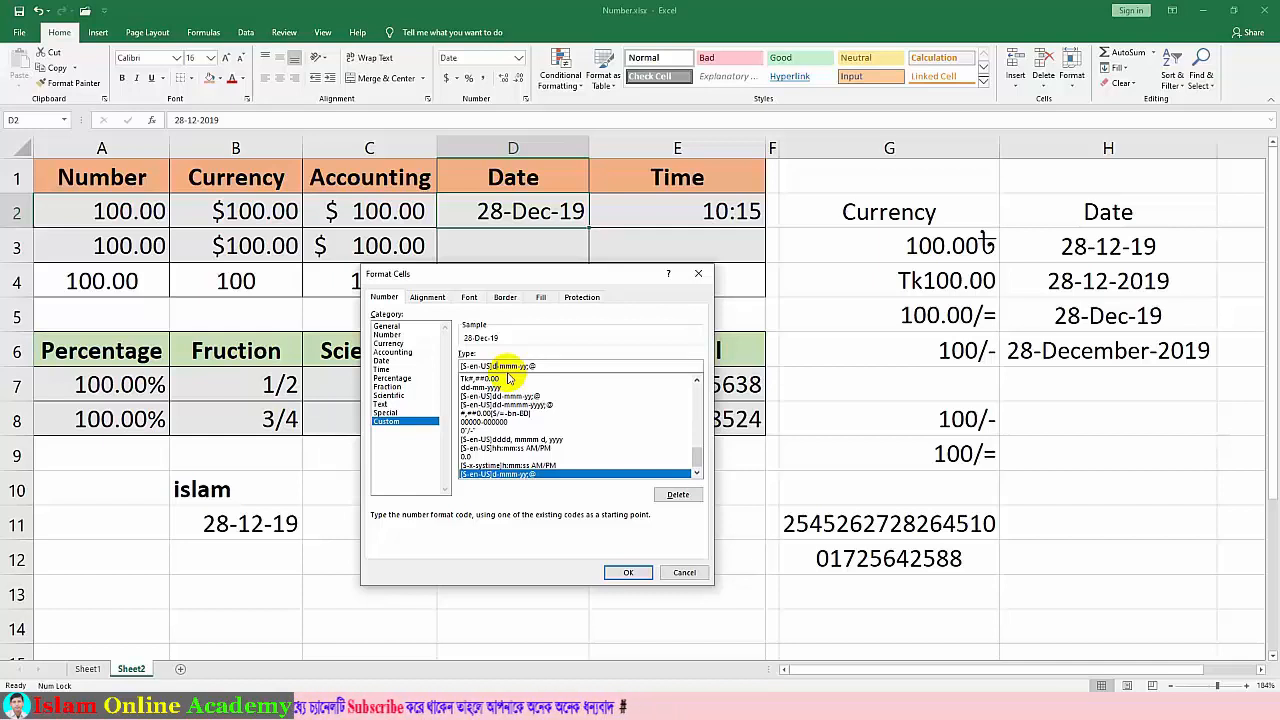
pyautogui.write('d')
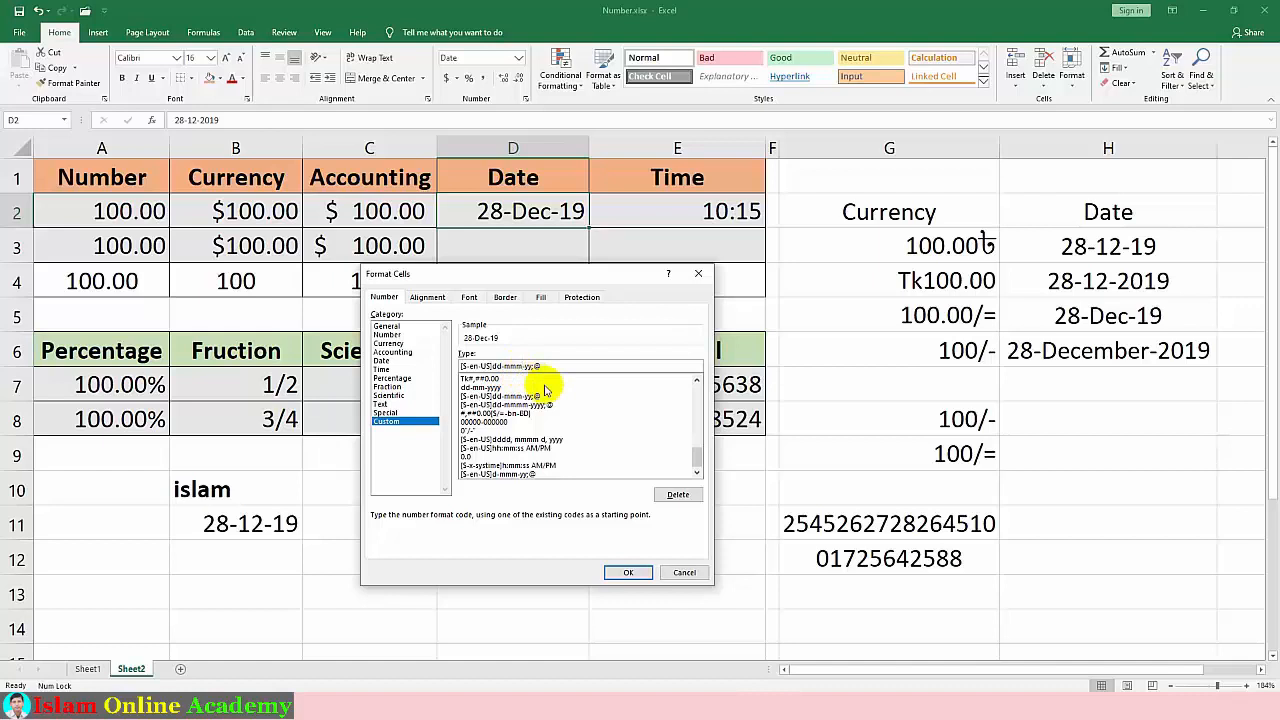
pyautogui.write('m')
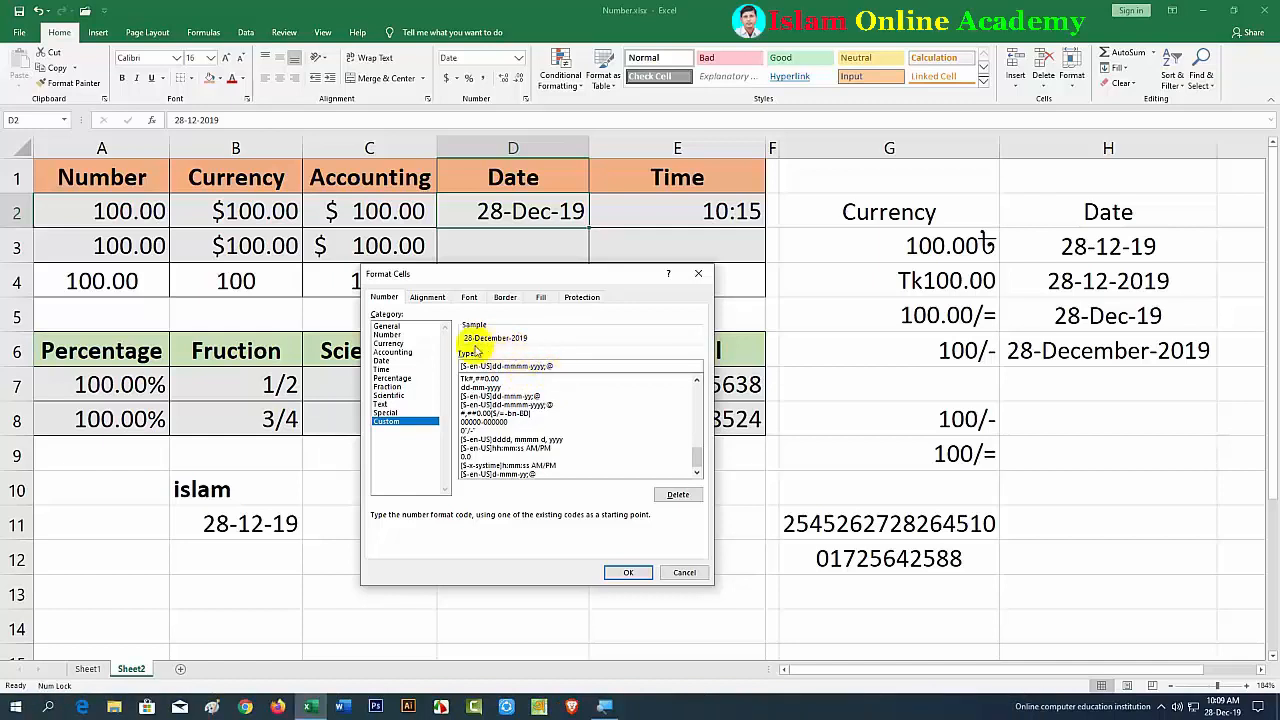
pyautogui.click(628, 574)
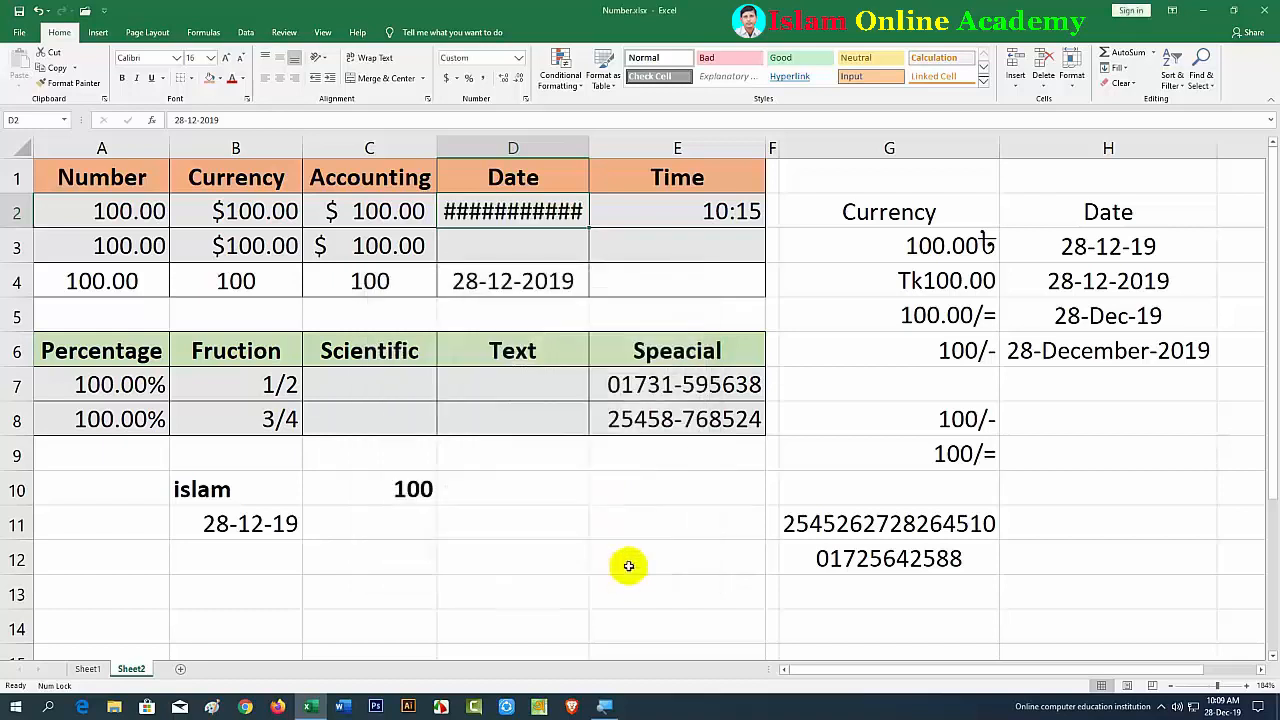
pyautogui.doubleClick(586, 152)
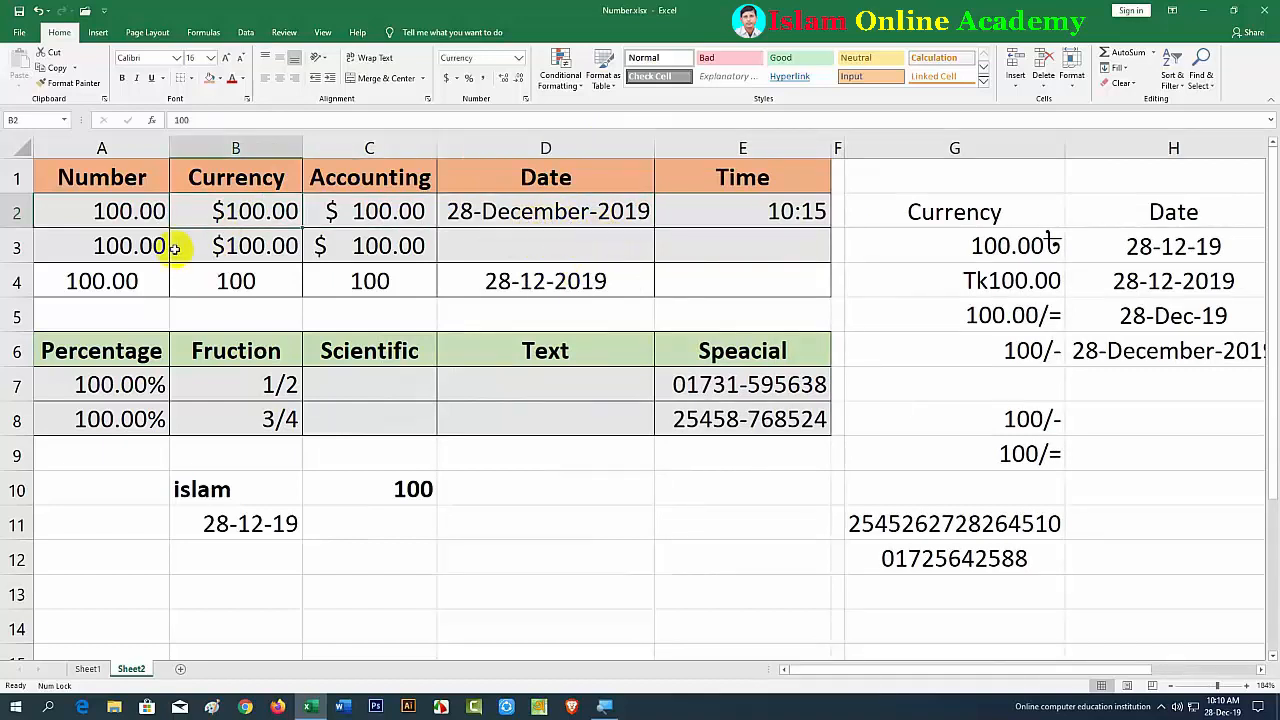
pyautogui.click(130, 252)
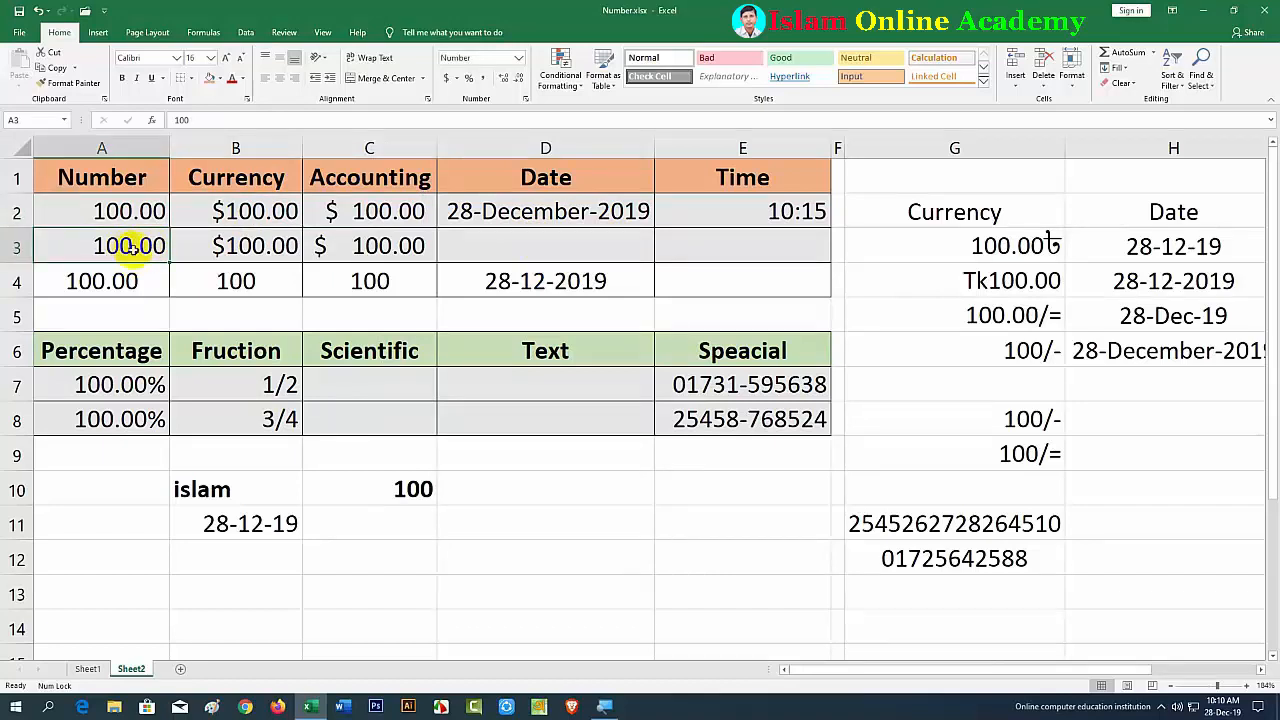
pyautogui.click(519, 80)
pyautogui.click(519, 80)
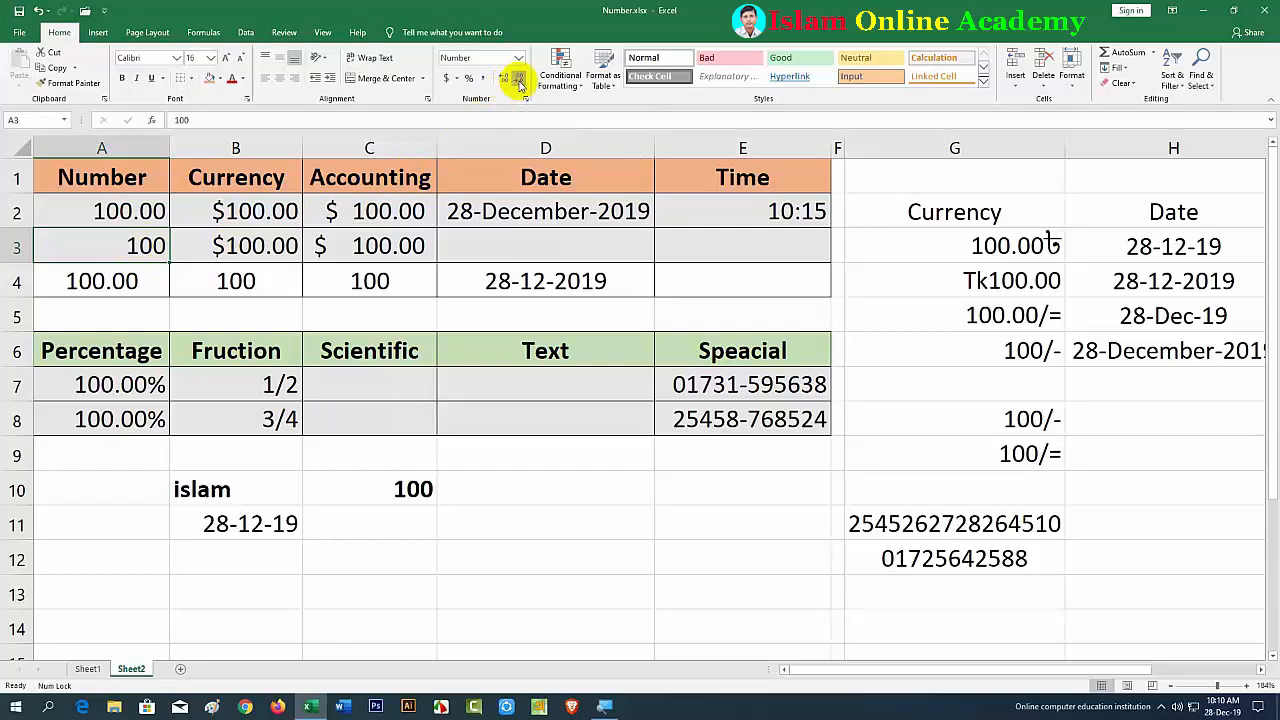
pyautogui.click(503, 80)
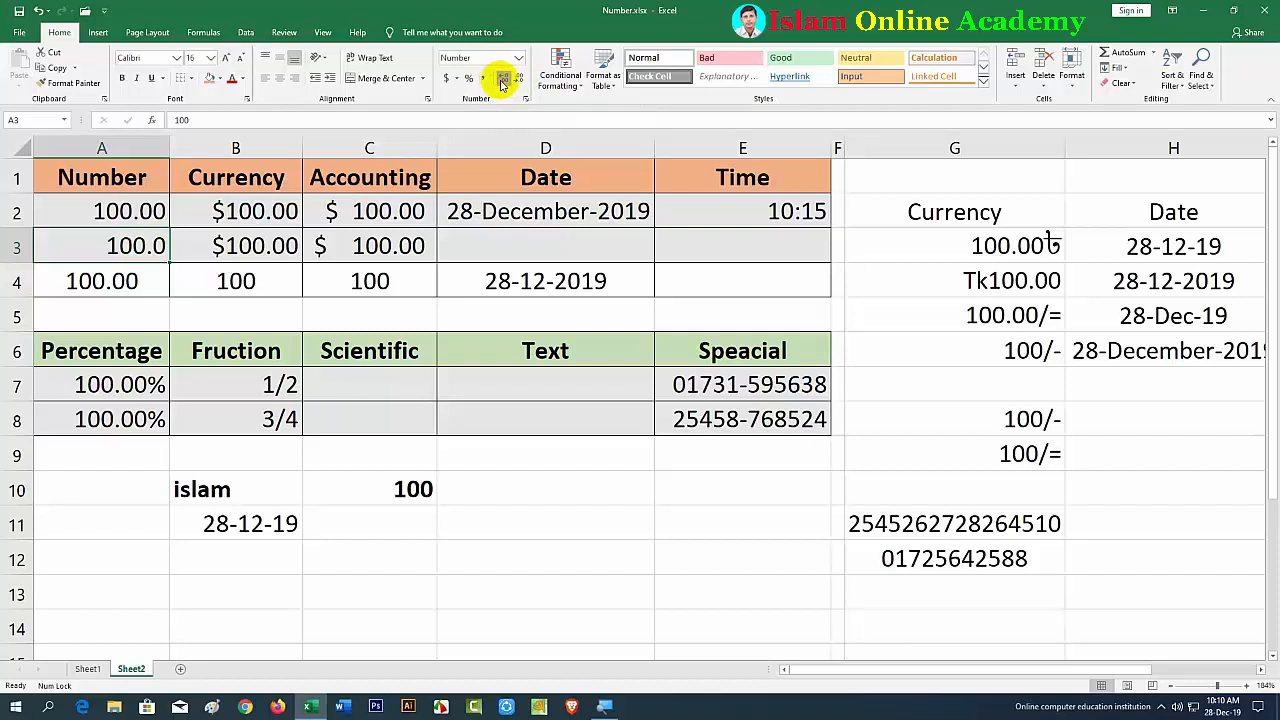
pyautogui.click(503, 80)
pyautogui.click(270, 221)
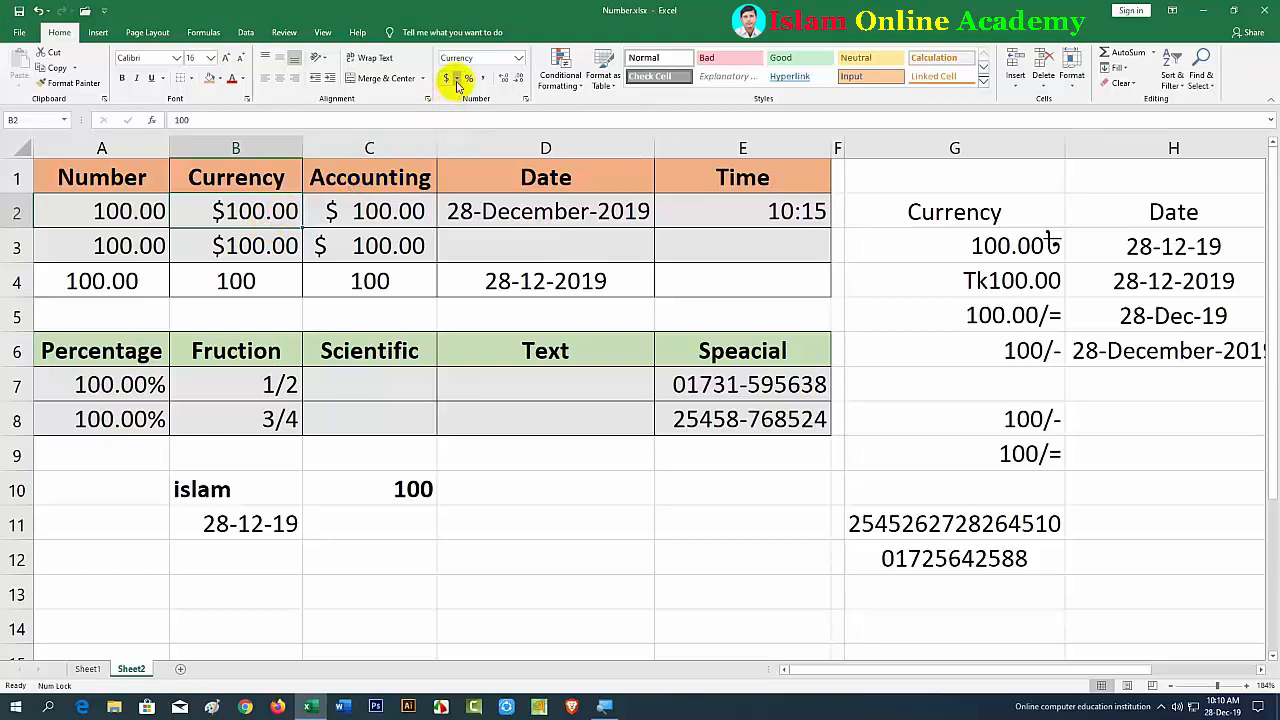
pyautogui.click(385, 213)
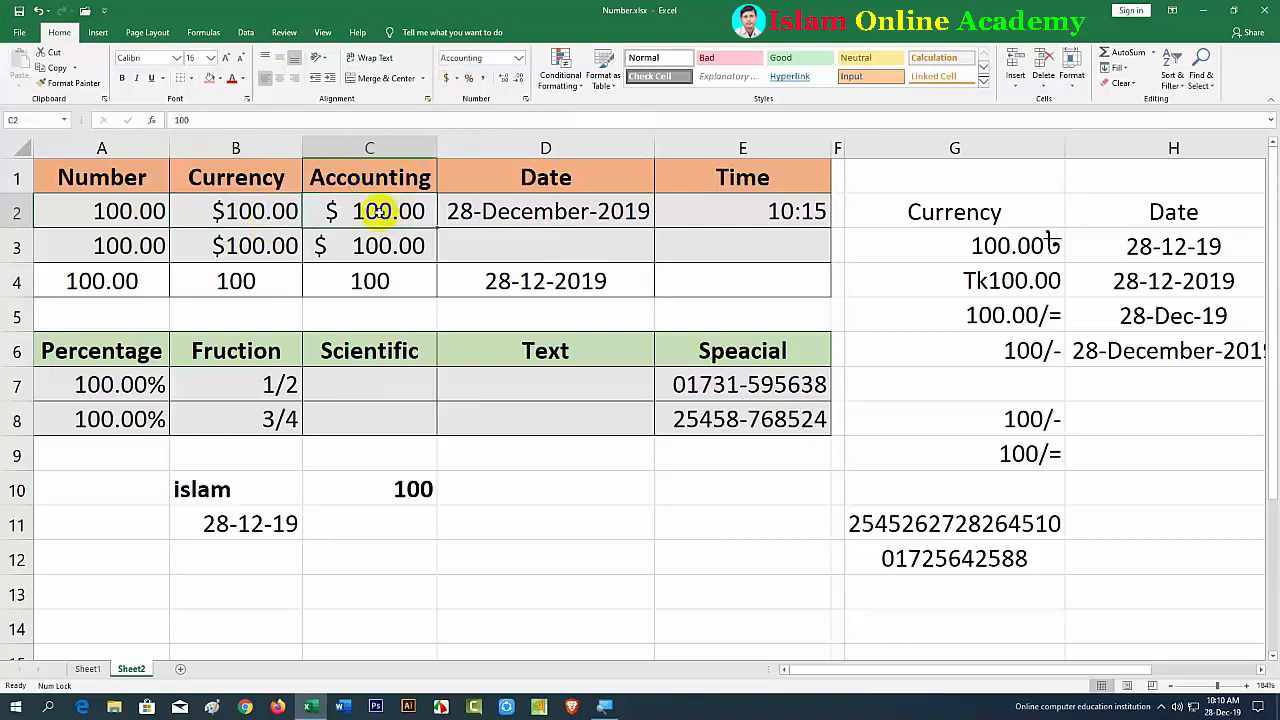
pyautogui.click(456, 80)
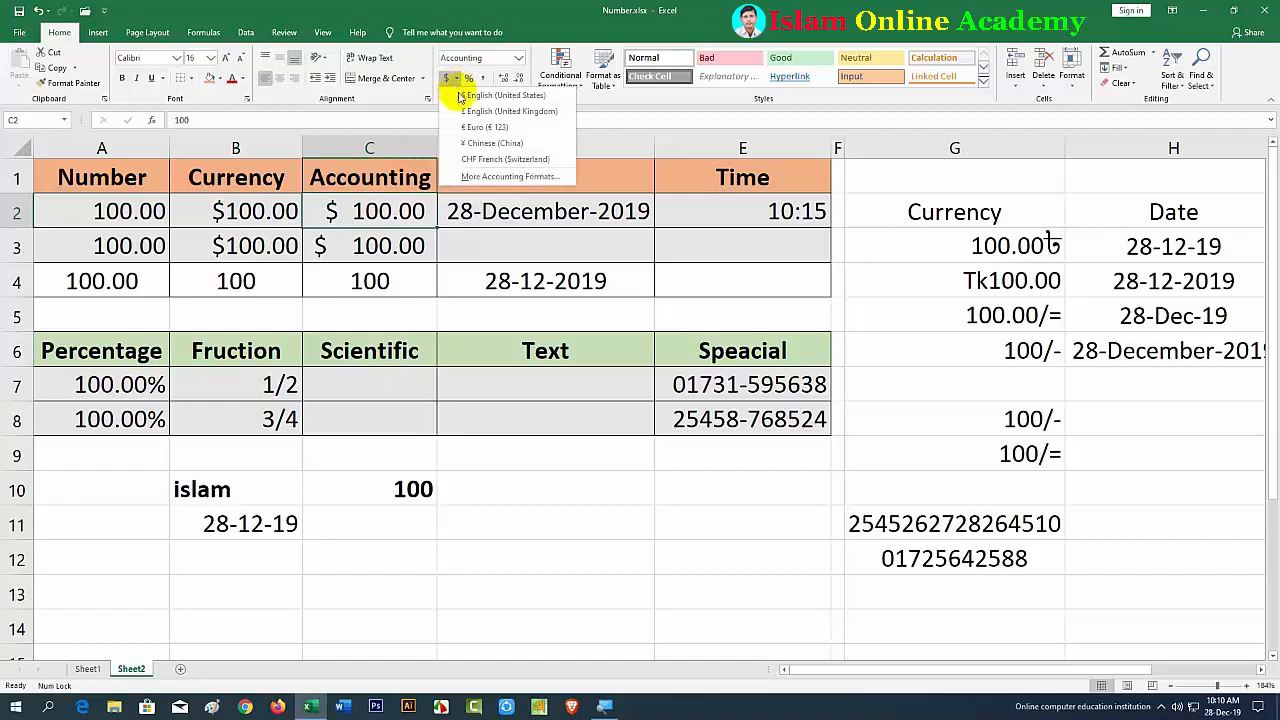
pyautogui.click(490, 143)
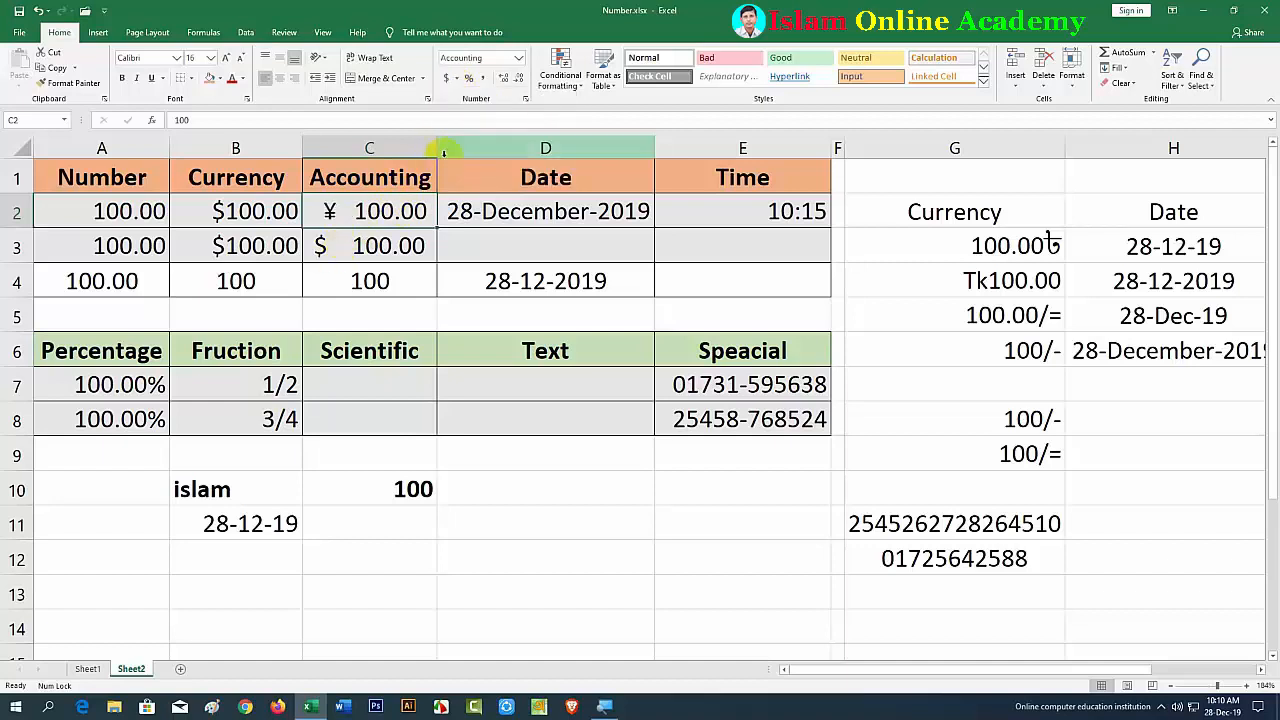
pyautogui.hotkey('ctrl', 'z')
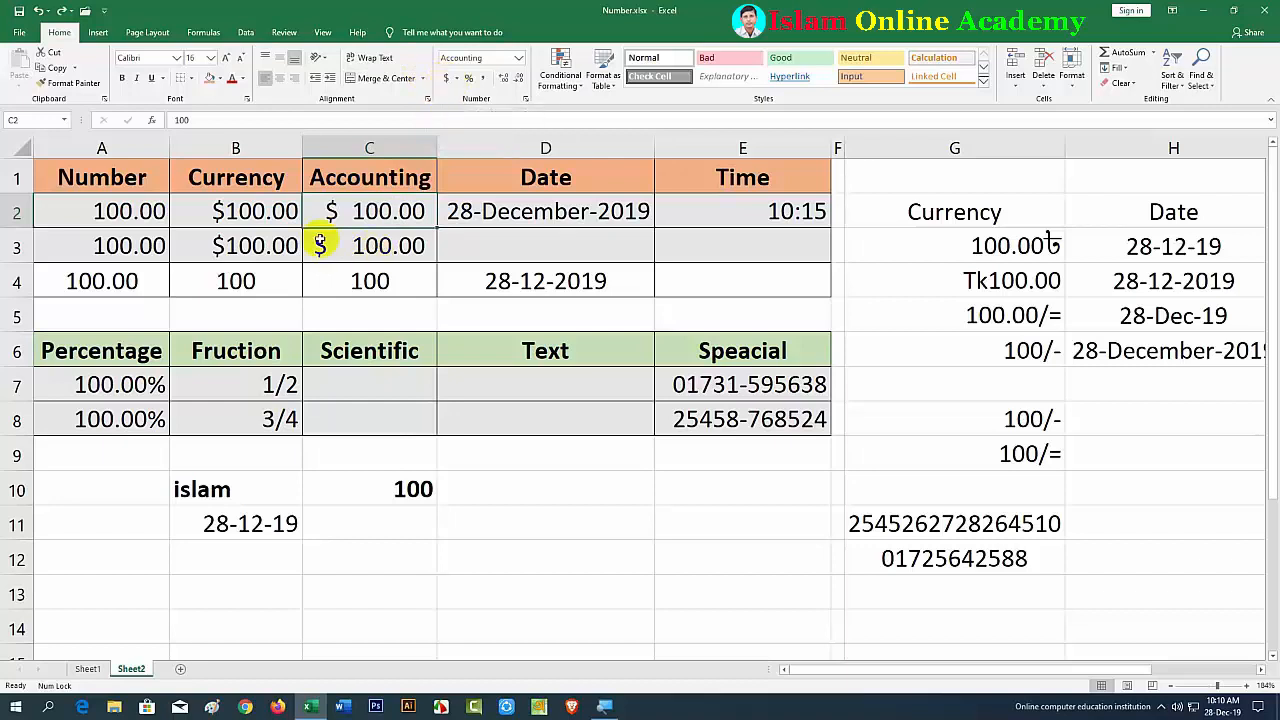
pyautogui.click(248, 212)
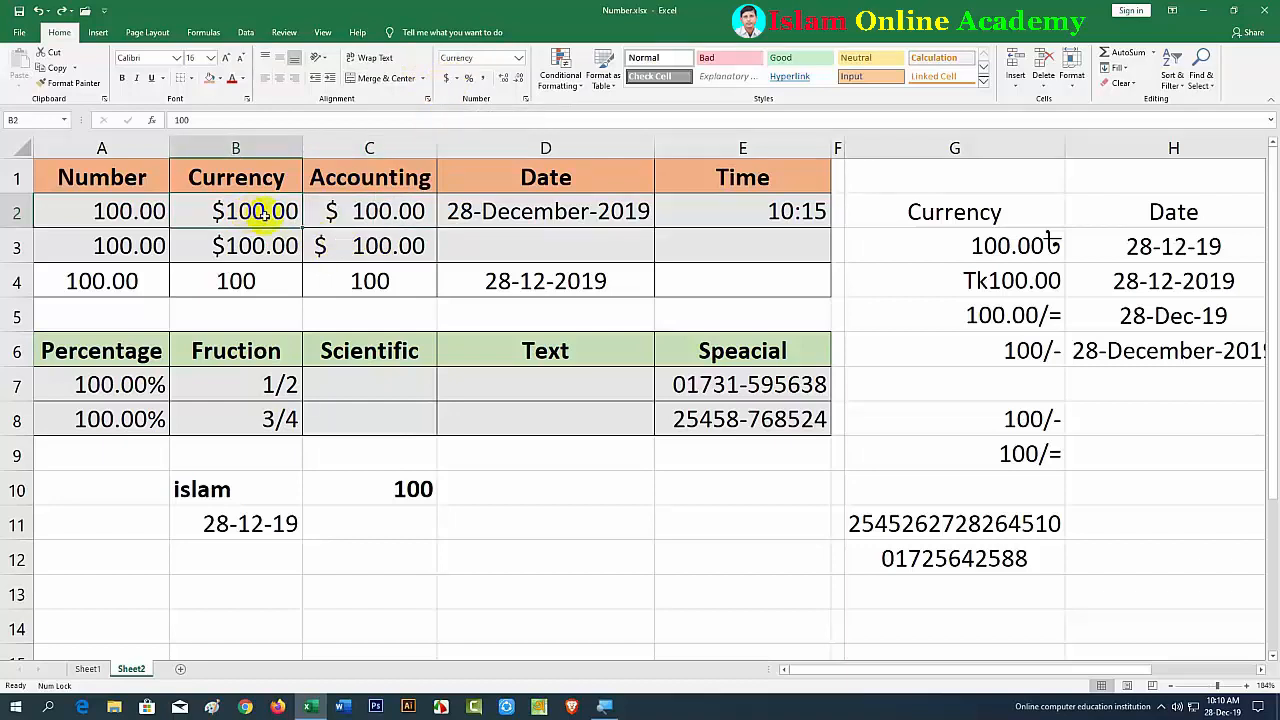
pyautogui.click(341, 217)
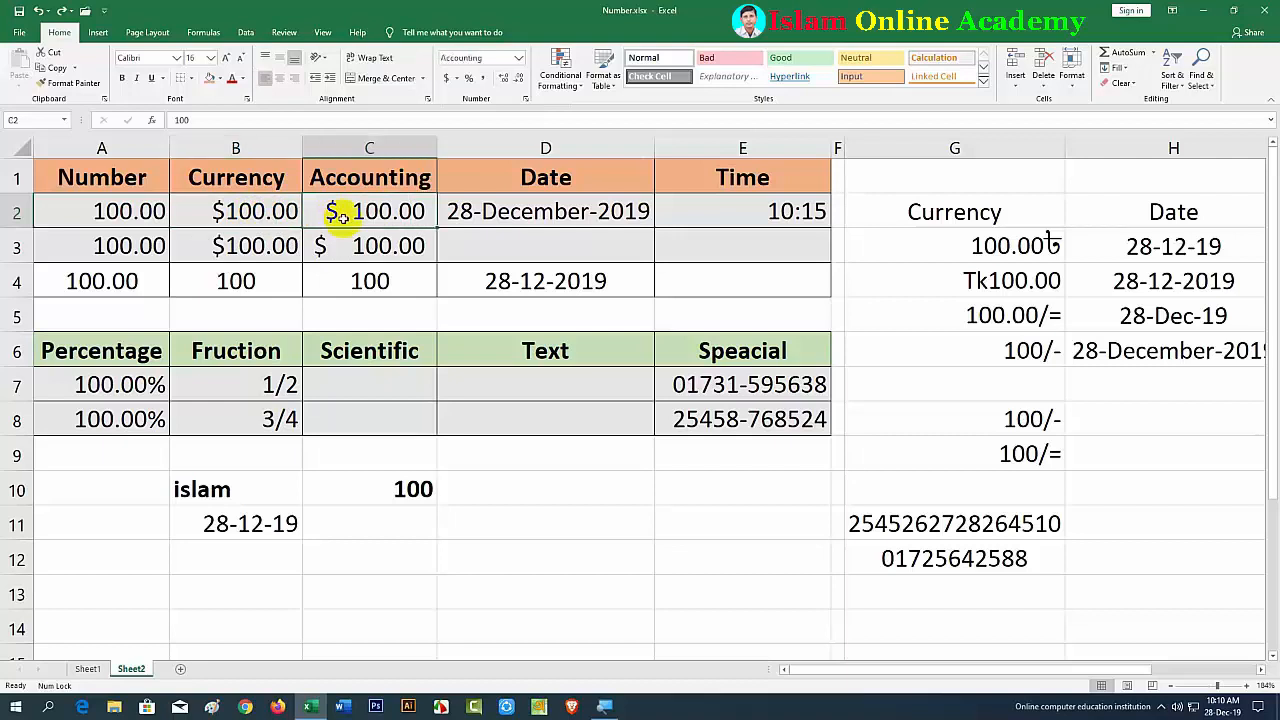
pyautogui.click(243, 217)
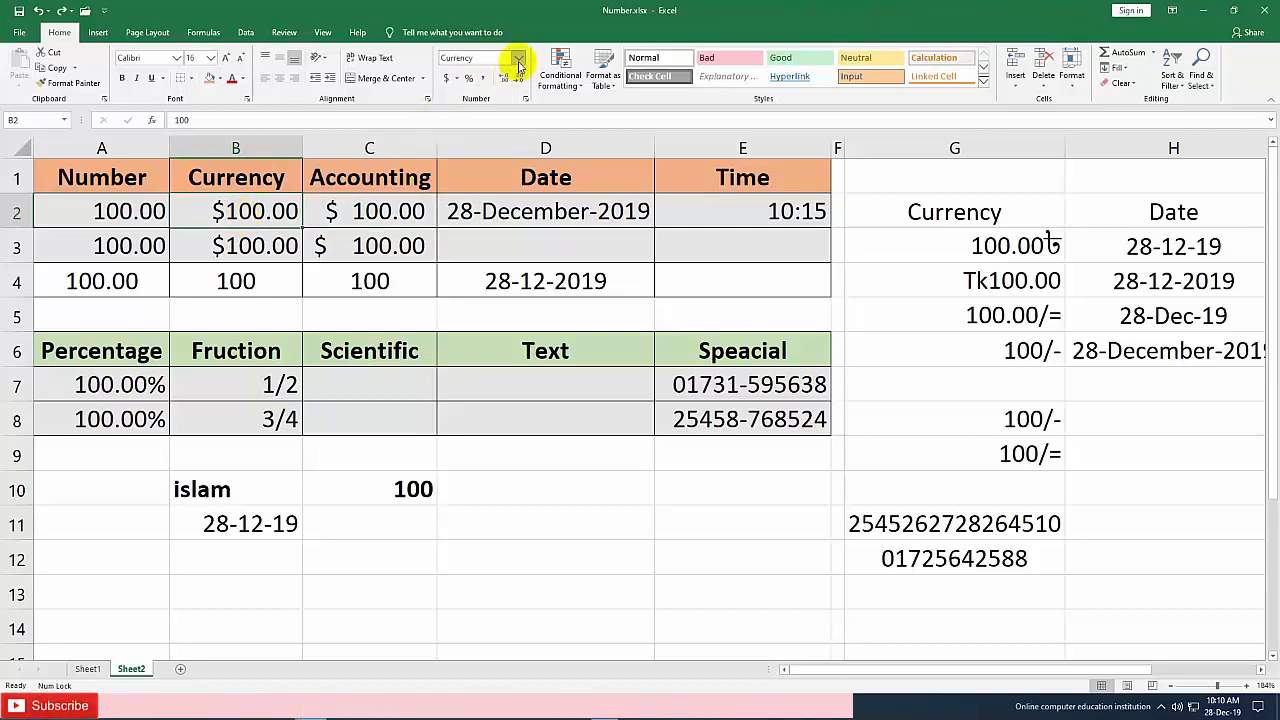
pyautogui.click(518, 58)
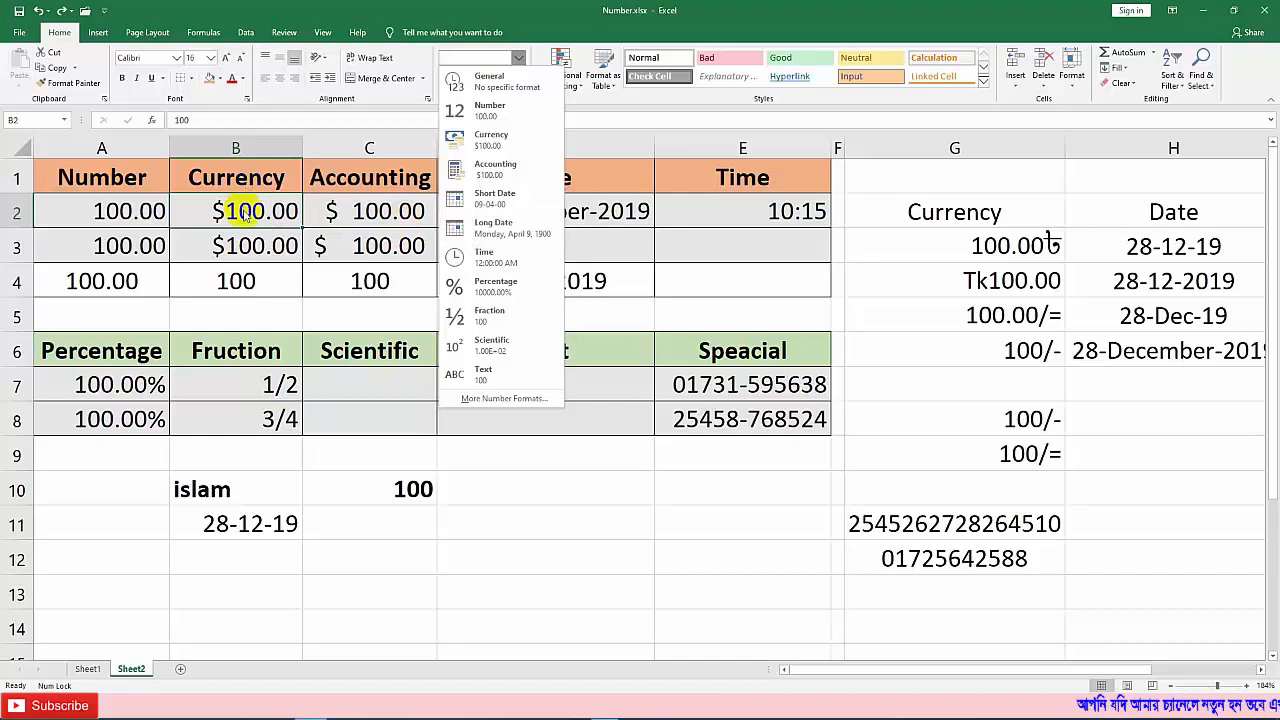
pyautogui.click(336, 213)
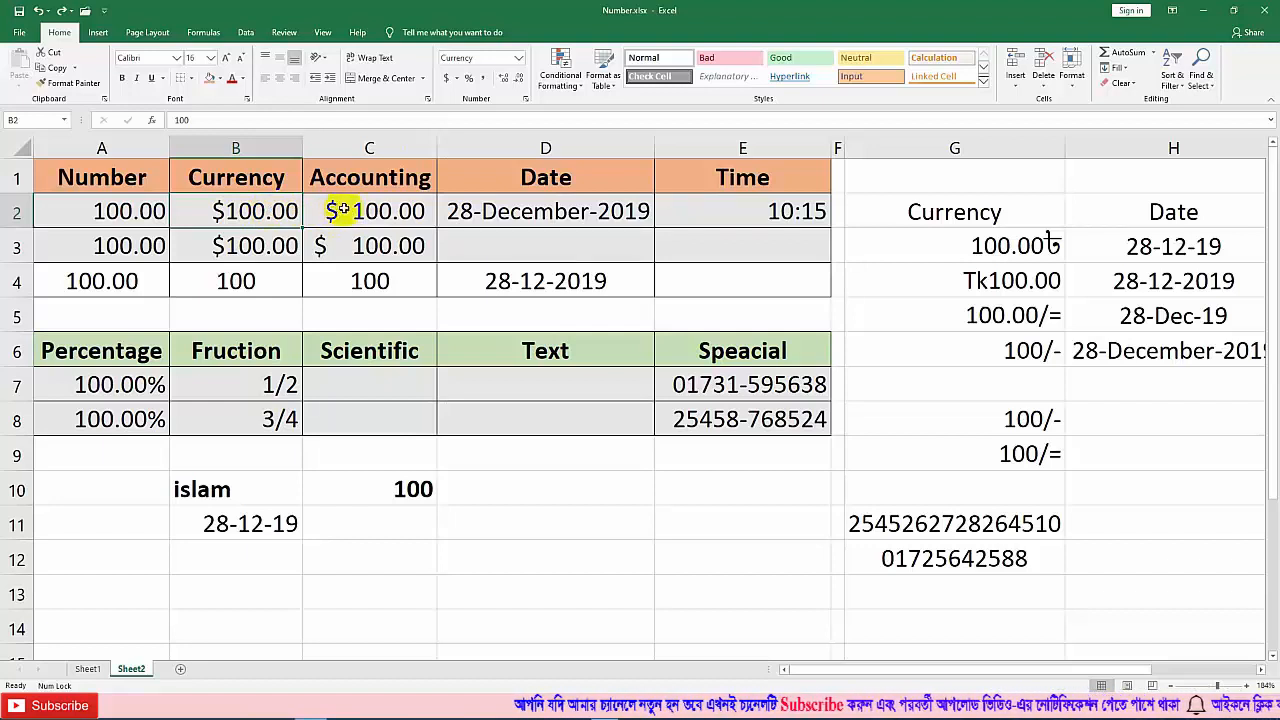
pyautogui.click(341, 212)
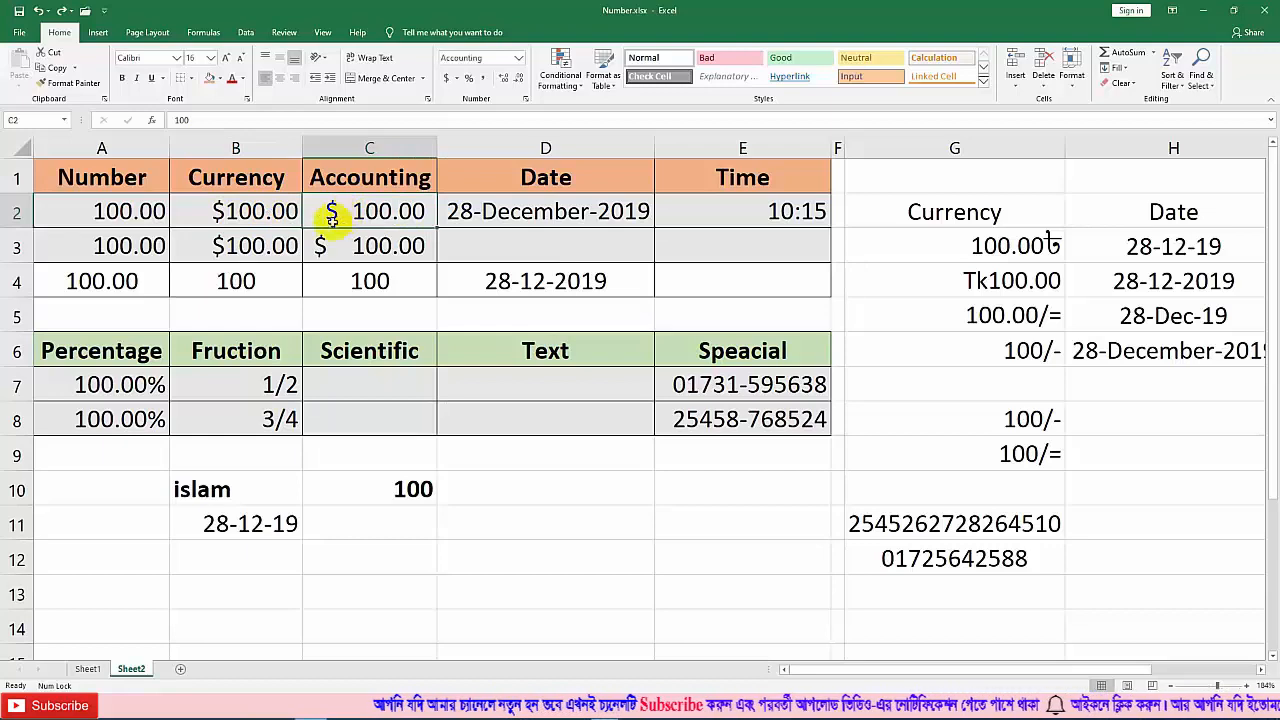
pyautogui.click(226, 213)
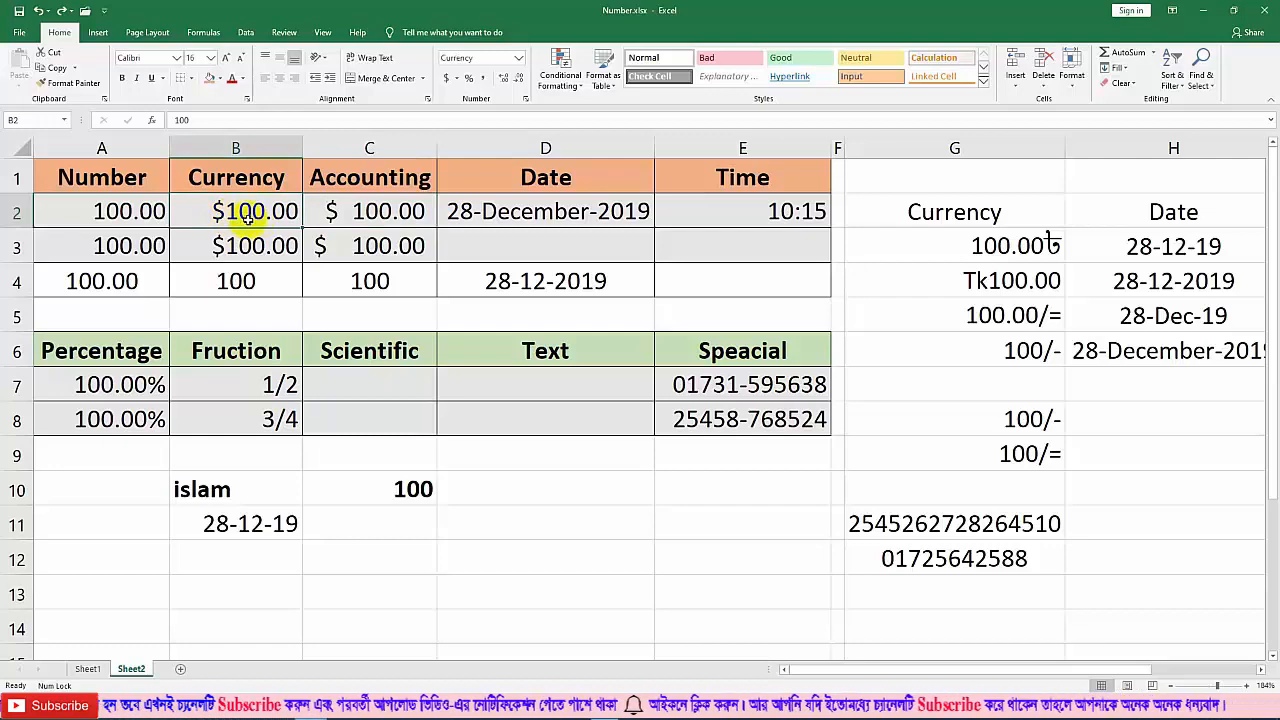
pyautogui.click(340, 213)
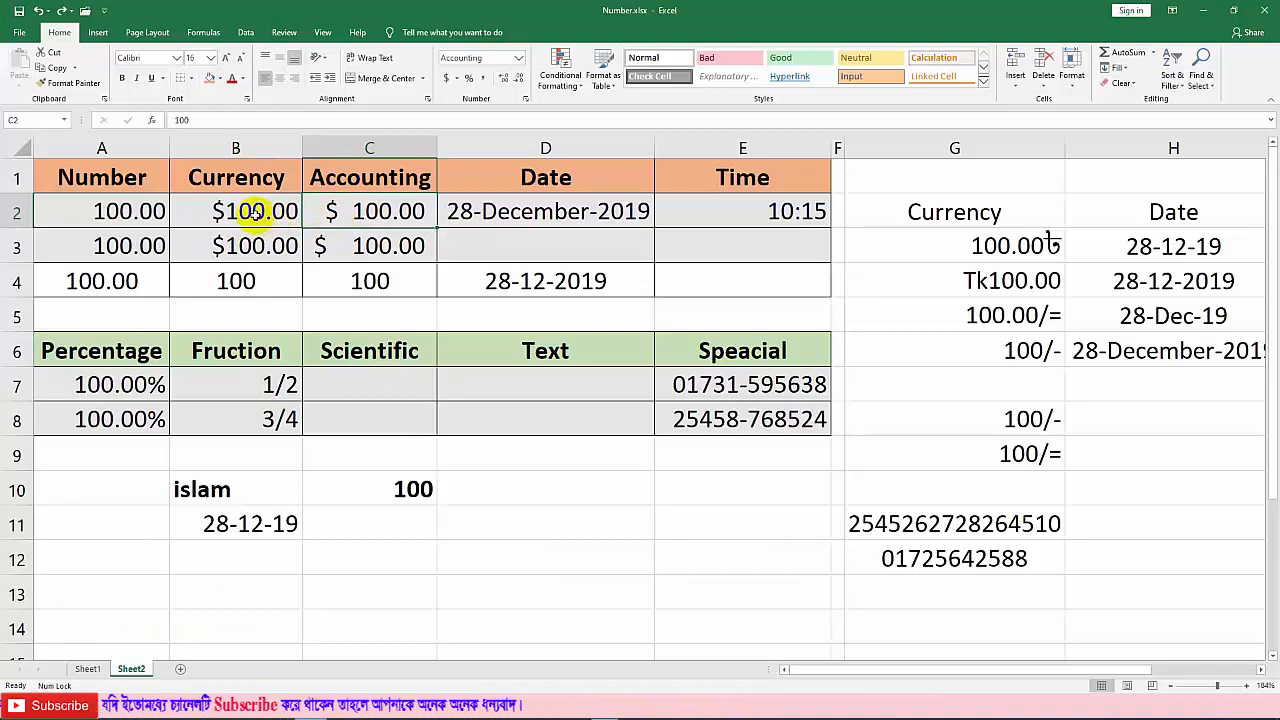
pyautogui.click(257, 212)
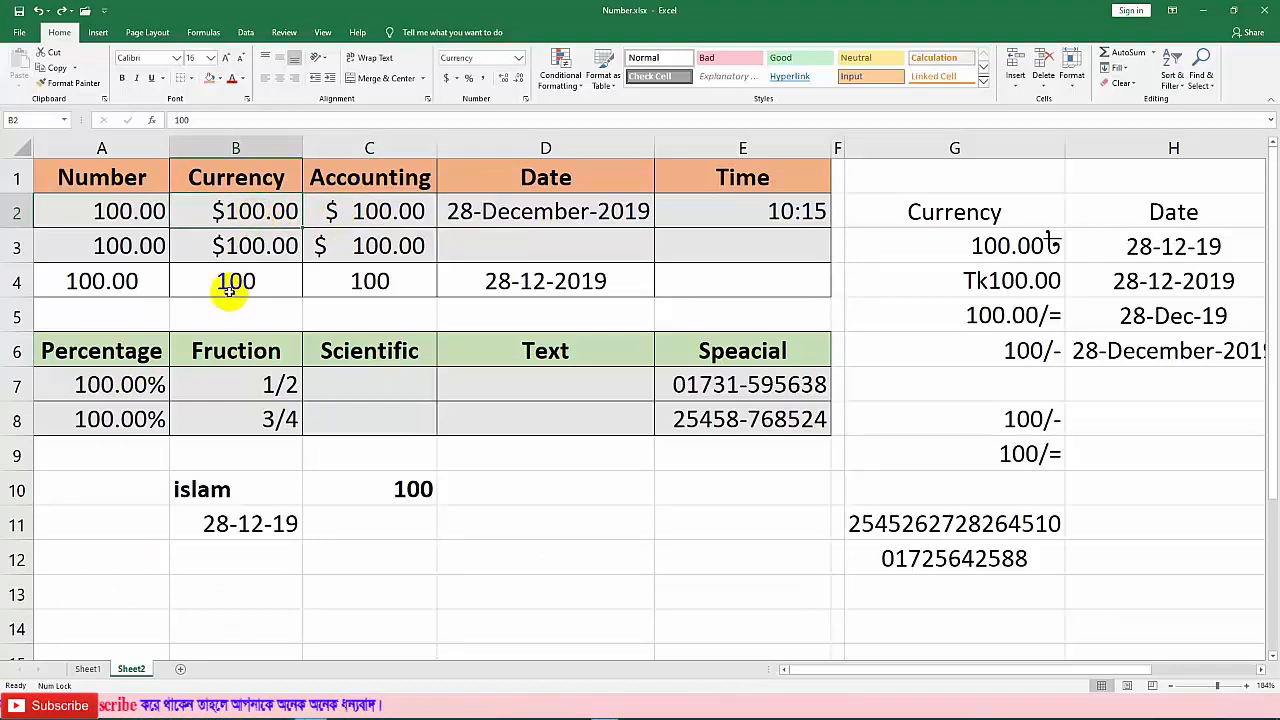
# Step: Enter 0 in B2 and C2, so Currency shows $0.00 and Accounting shows a dash
pyautogui.write('0')
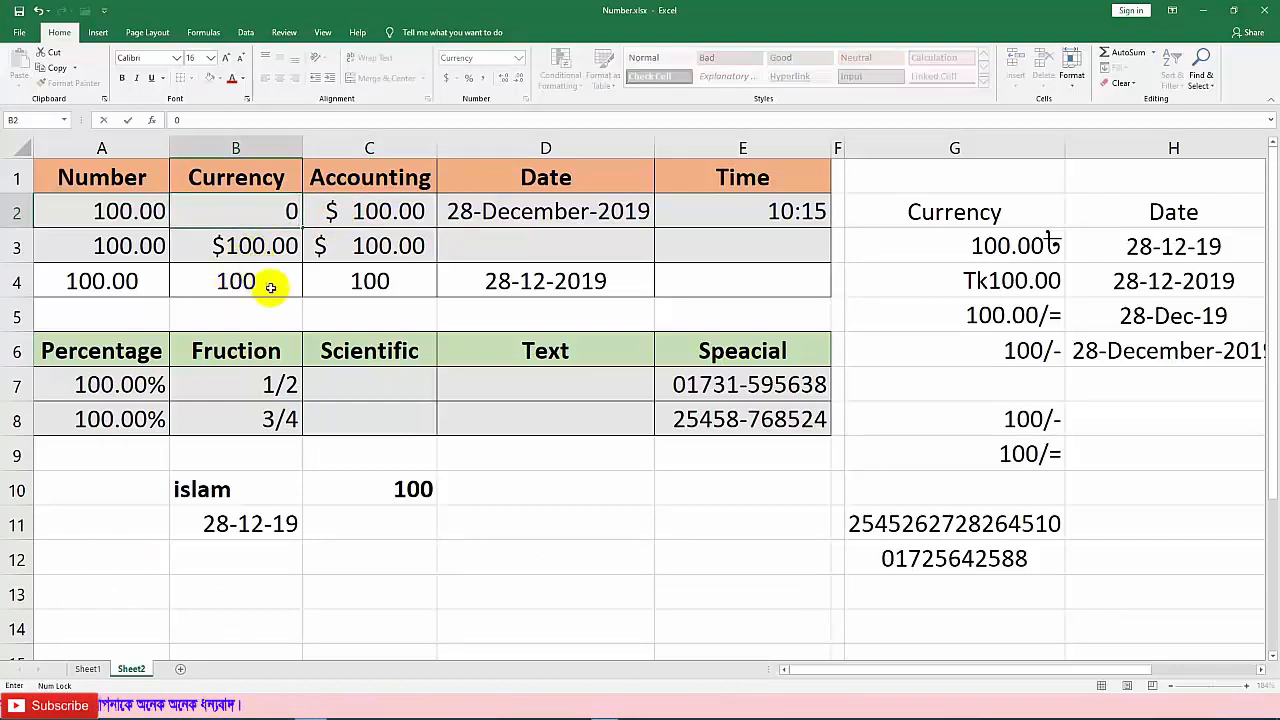
pyautogui.click(262, 283)
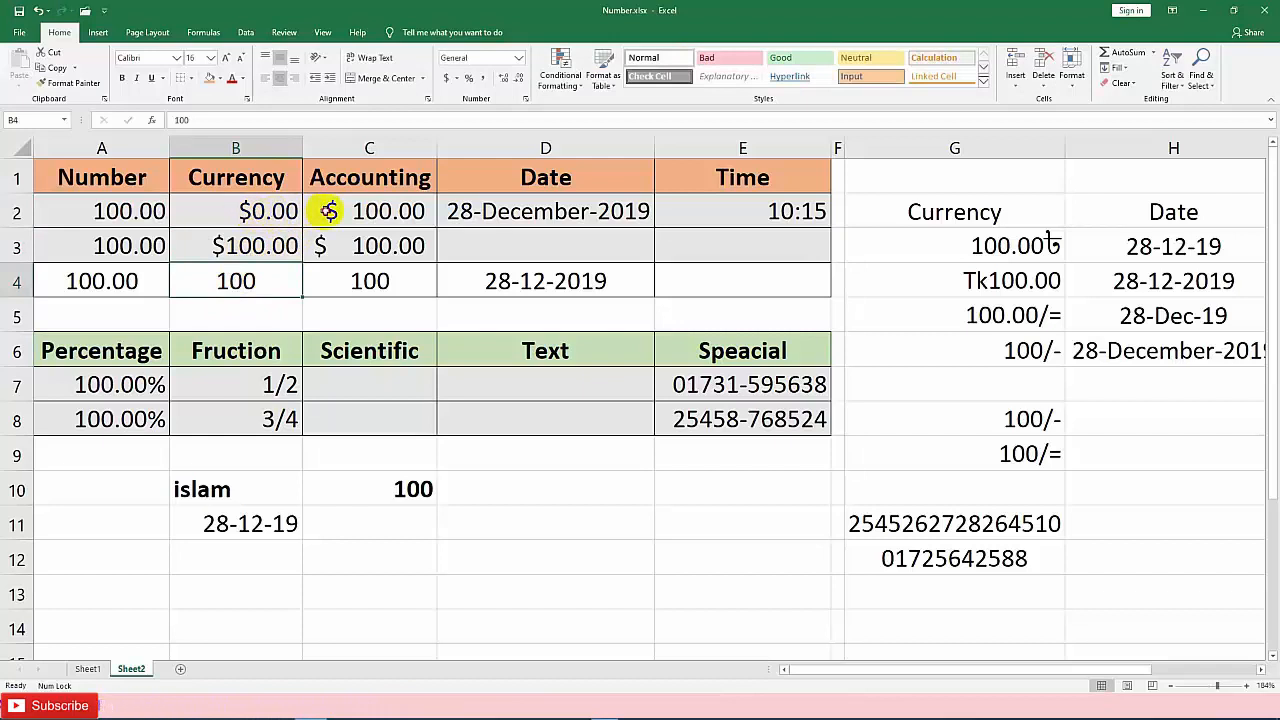
pyautogui.click(325, 210)
pyautogui.write('0')
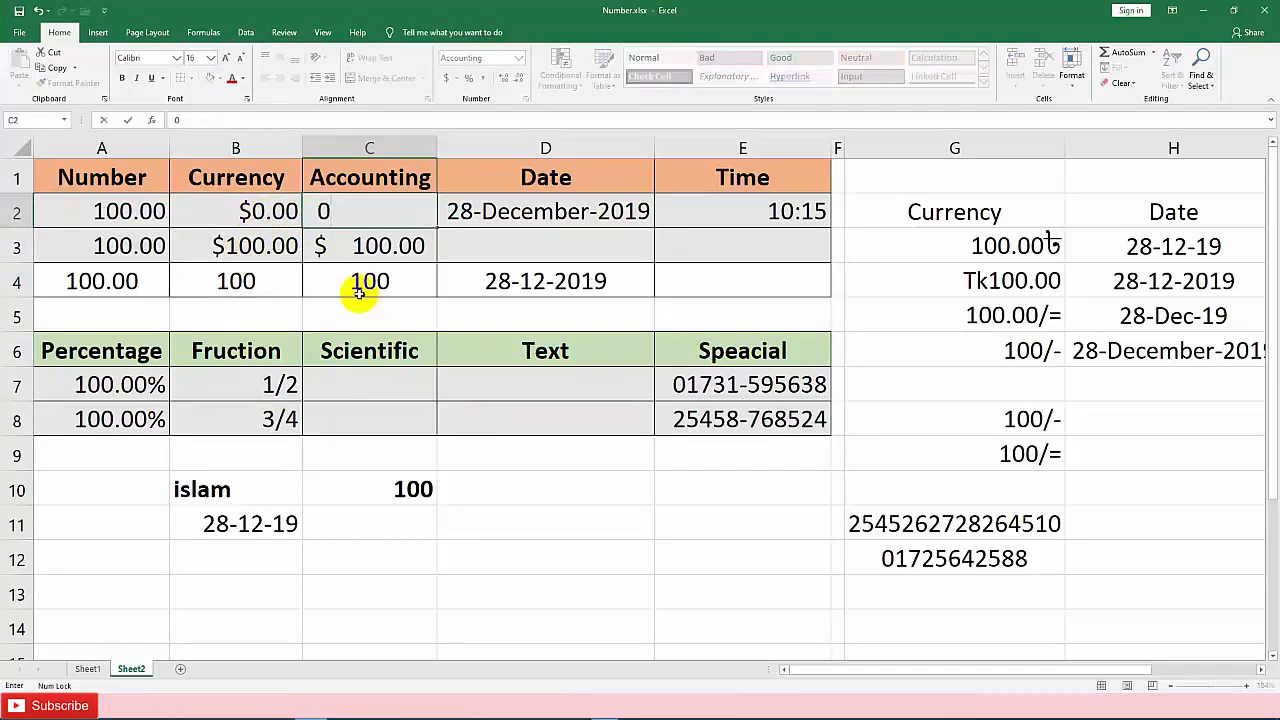
pyautogui.click(411, 393)
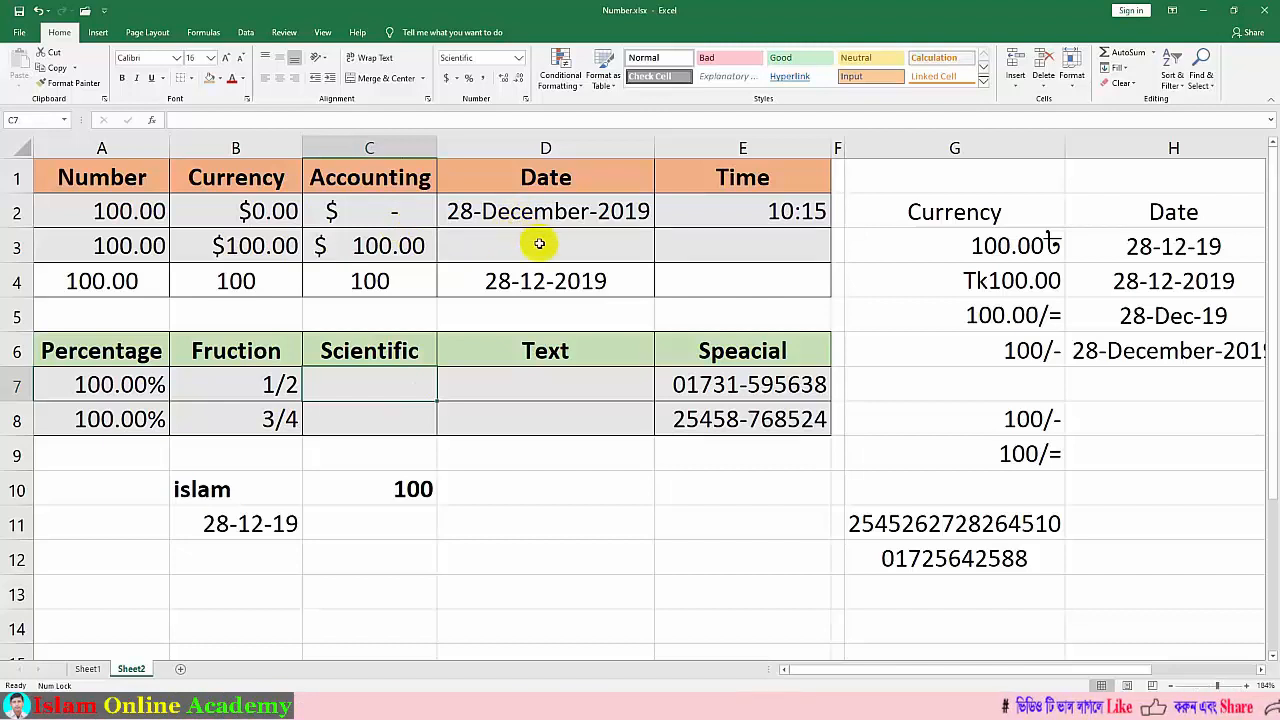
pyautogui.click(707, 239)
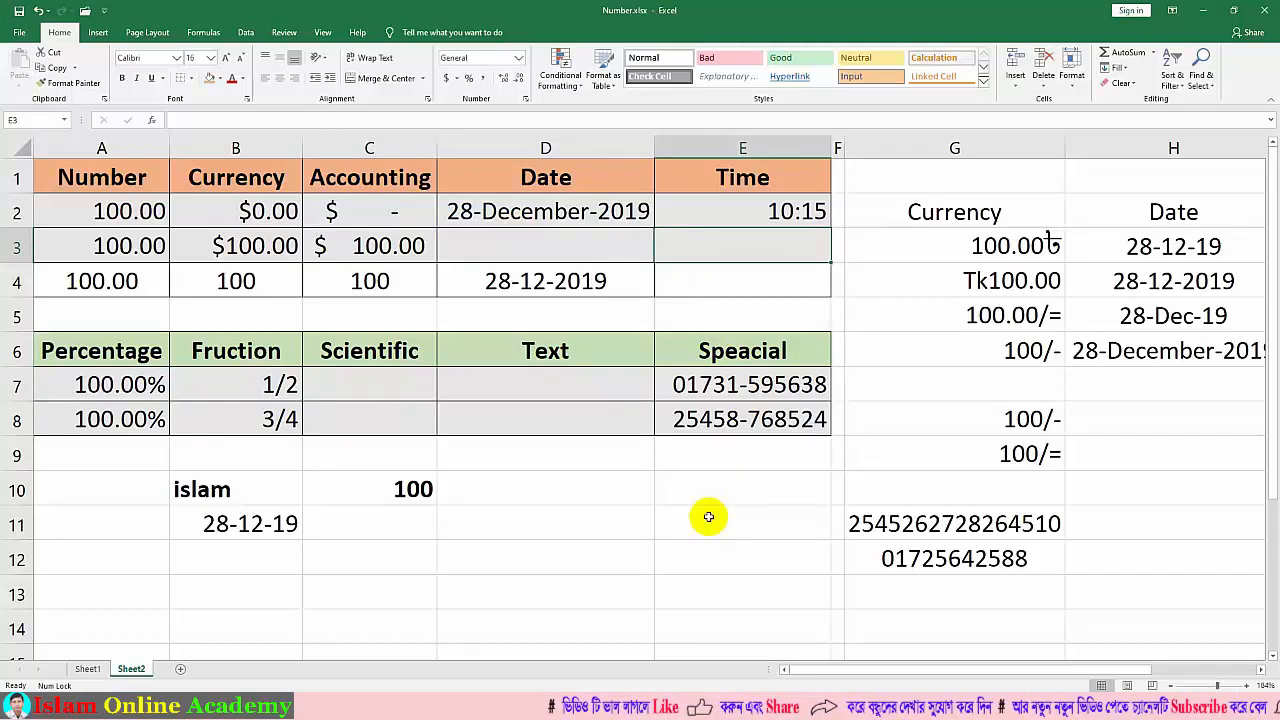
# Step: Insert the current time in E3 and give it the custom format hh:mm:ss AM/PM
pyautogui.hotkey('ctrl', 'shift', ';')
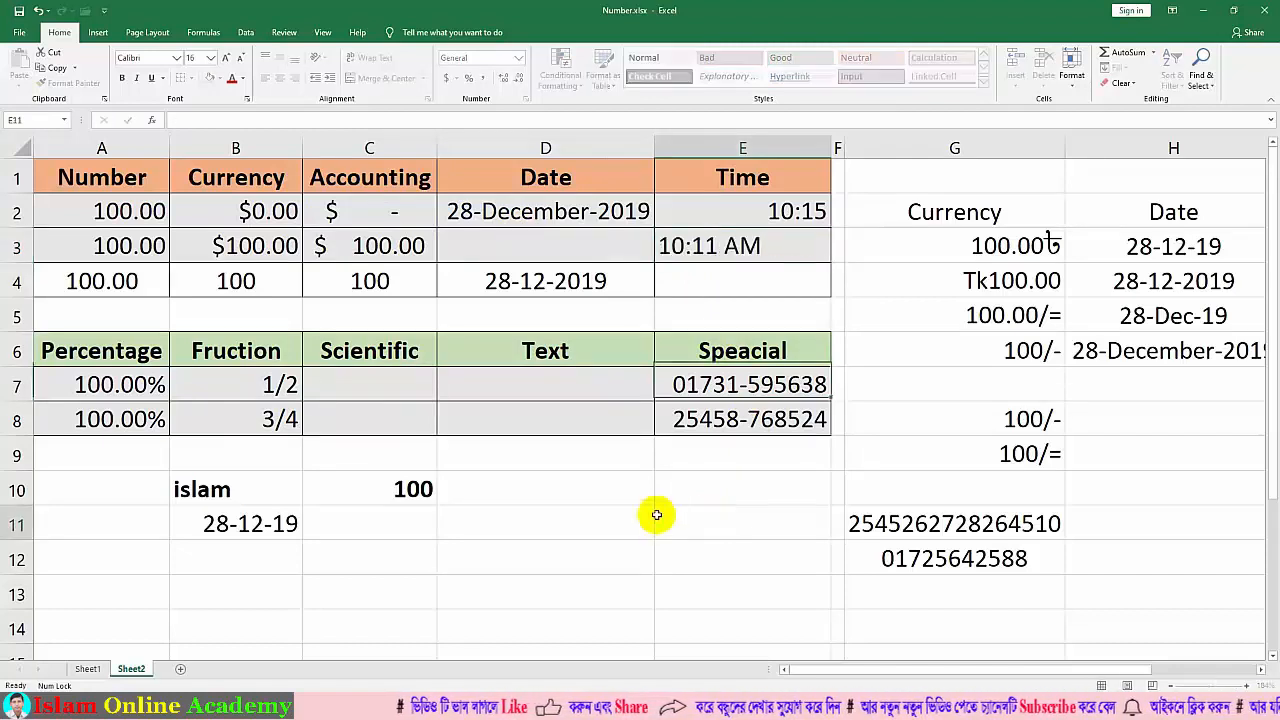
pyautogui.click(663, 518)
pyautogui.click(766, 254)
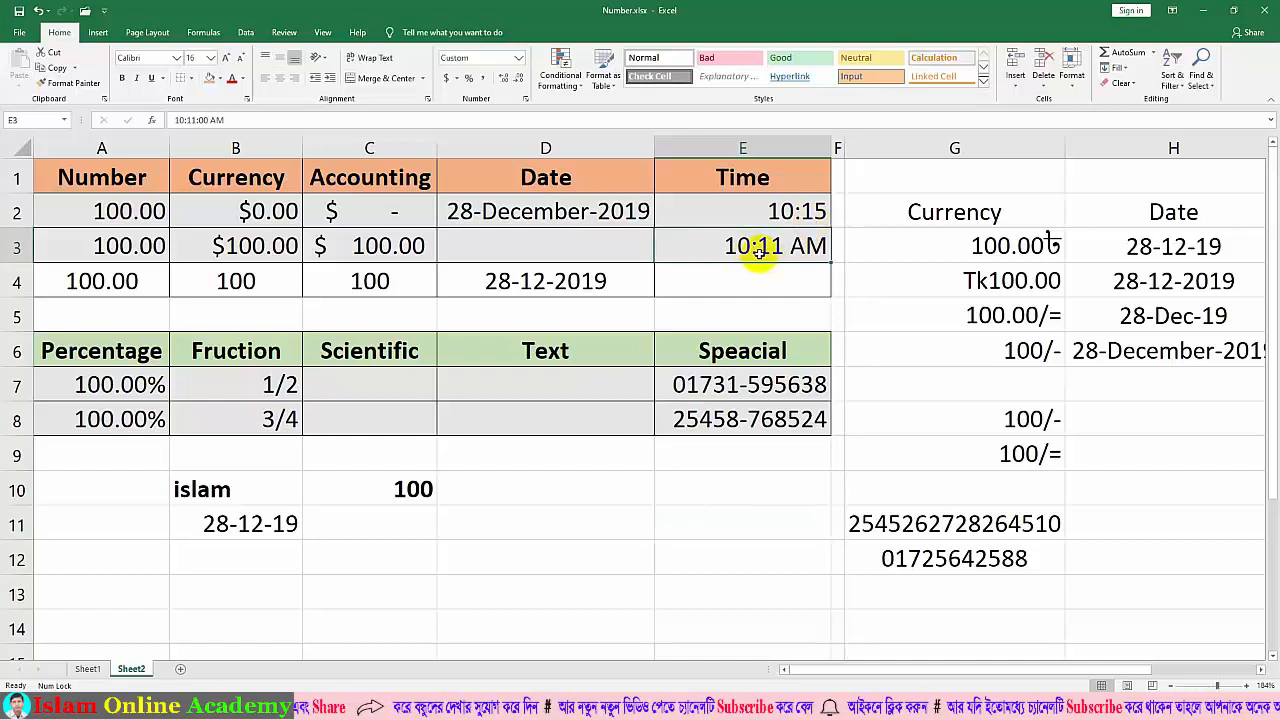
pyautogui.rightClick(757, 248)
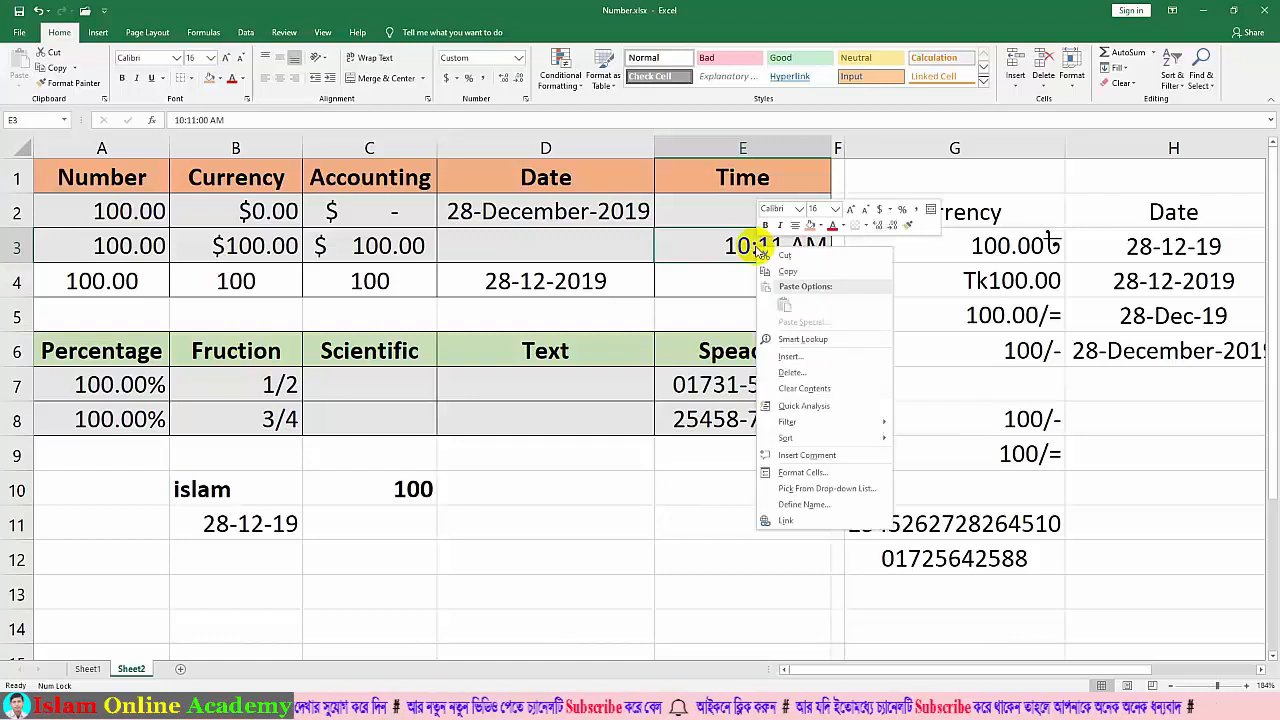
pyautogui.click(518, 62)
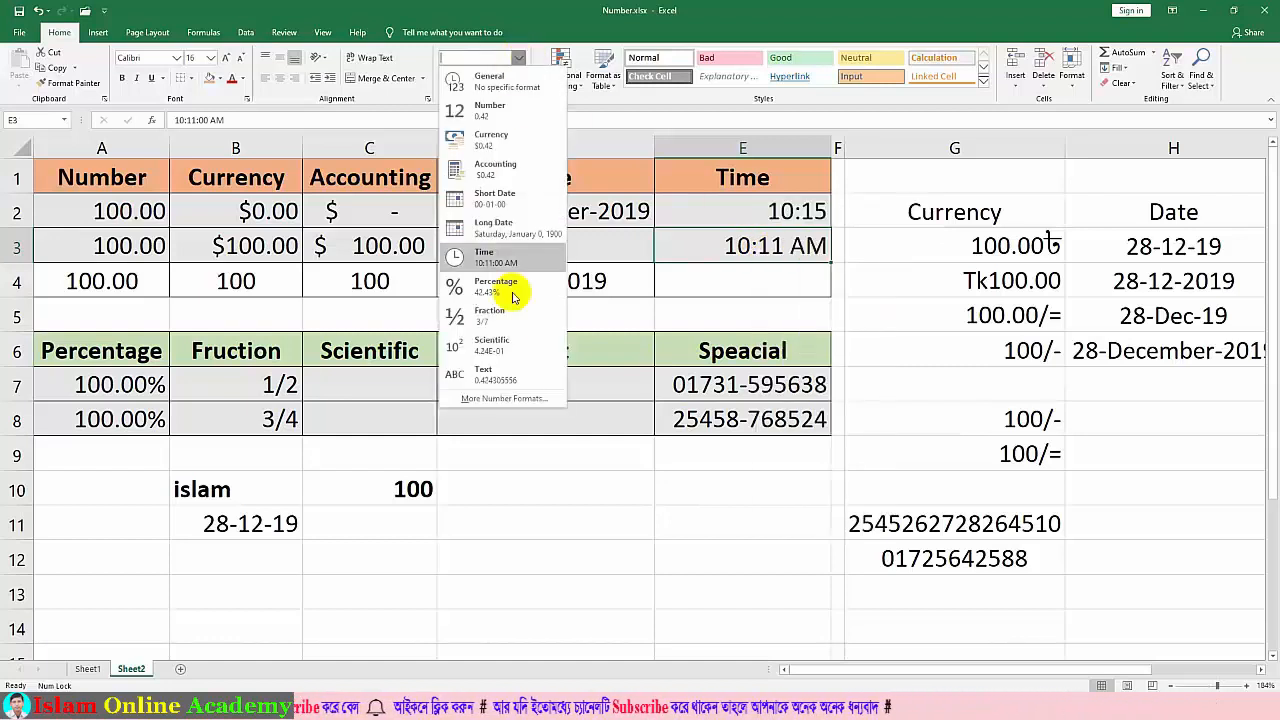
pyautogui.click(495, 399)
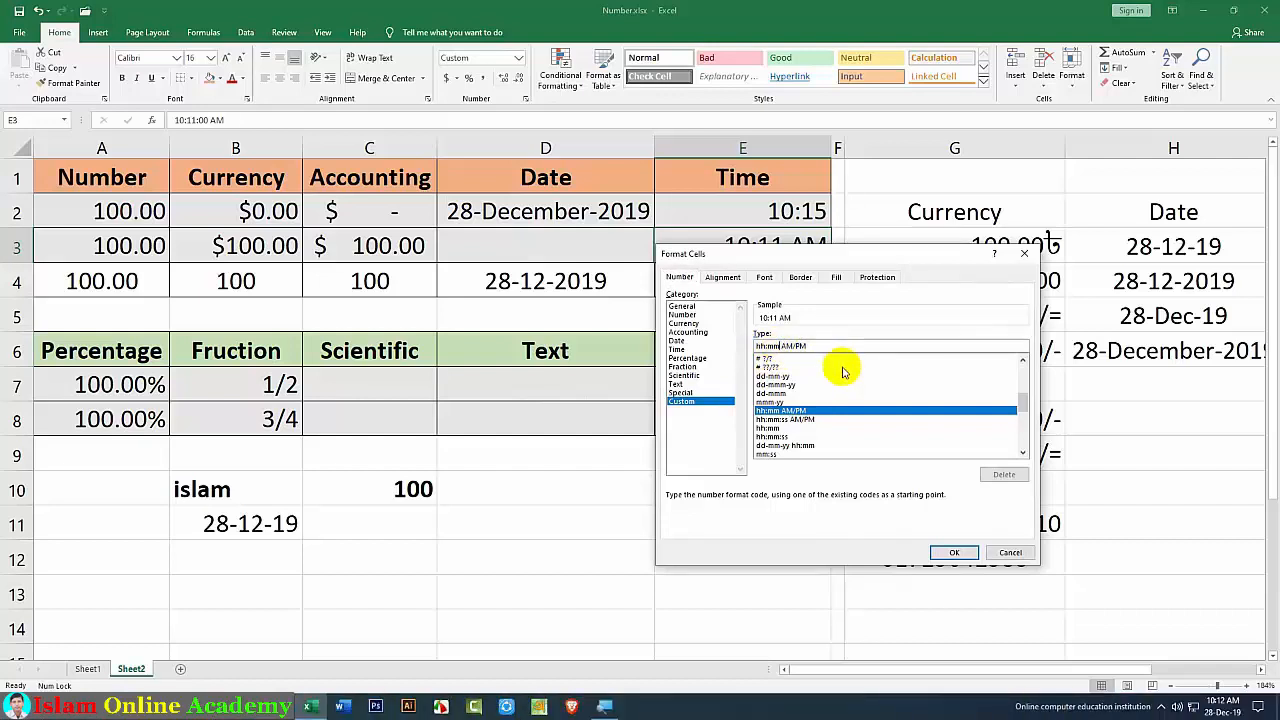
pyautogui.write(':')
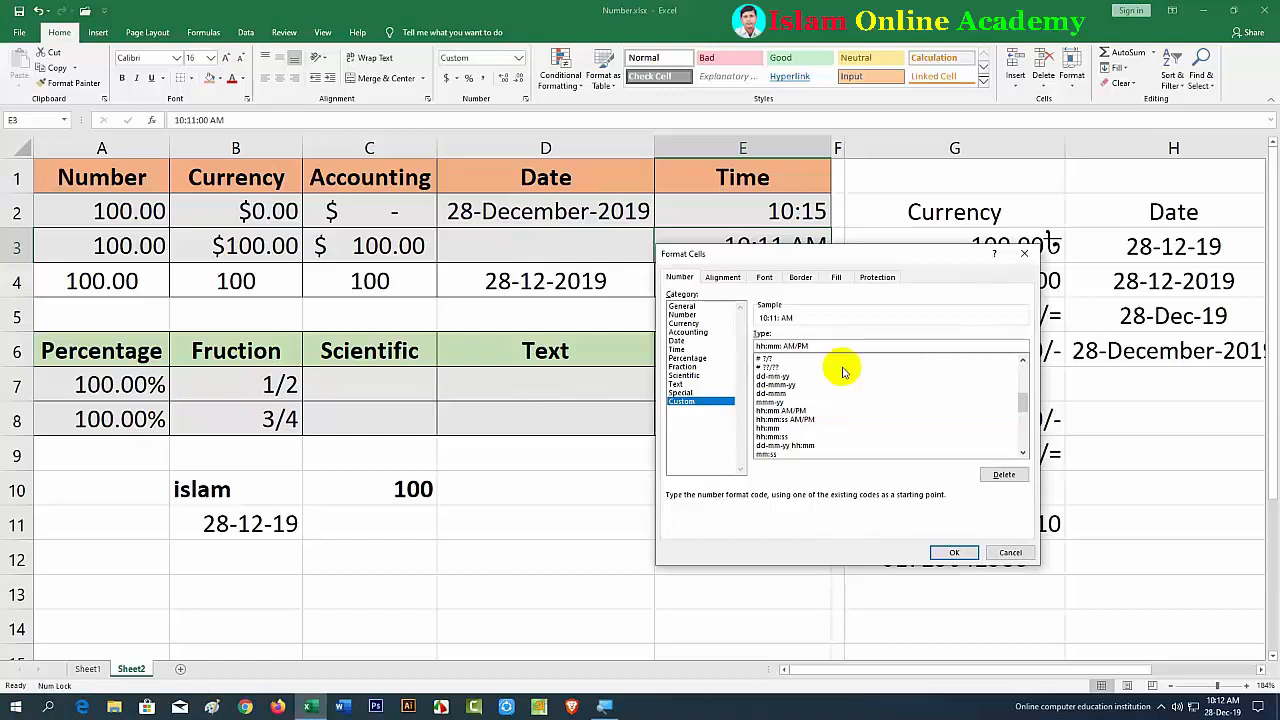
pyautogui.write('ss')
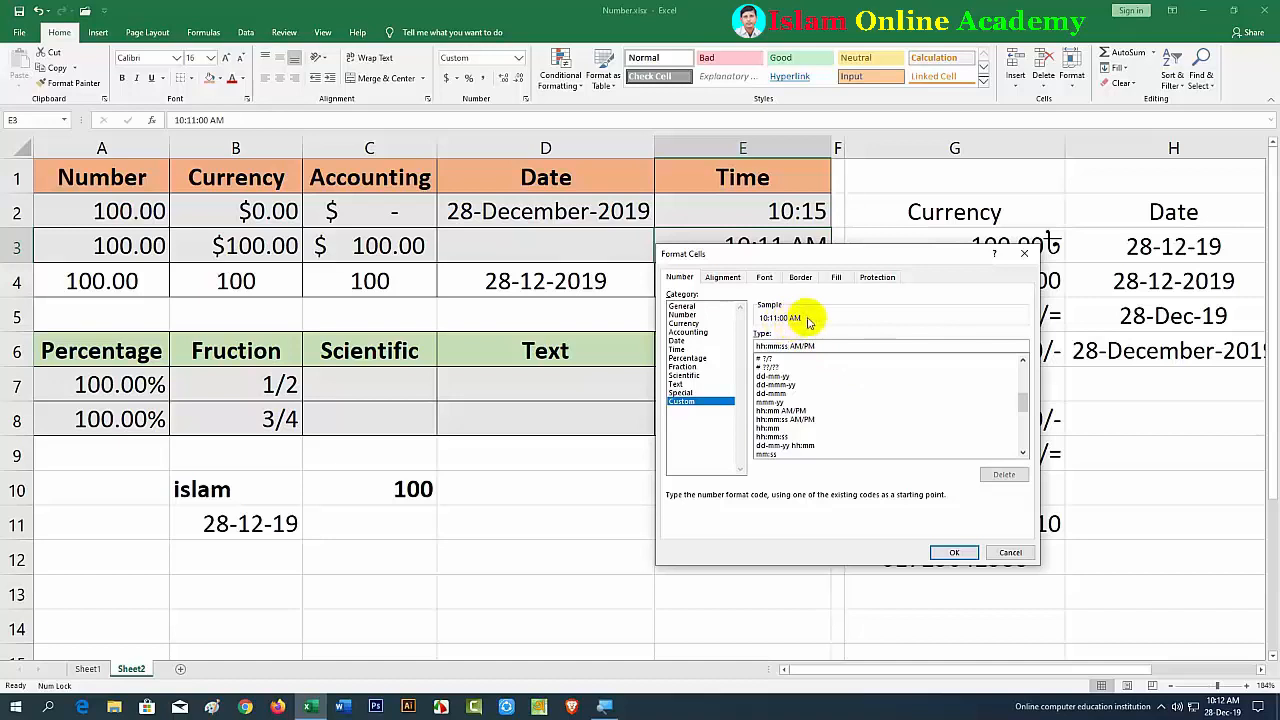
pyautogui.click(948, 552)
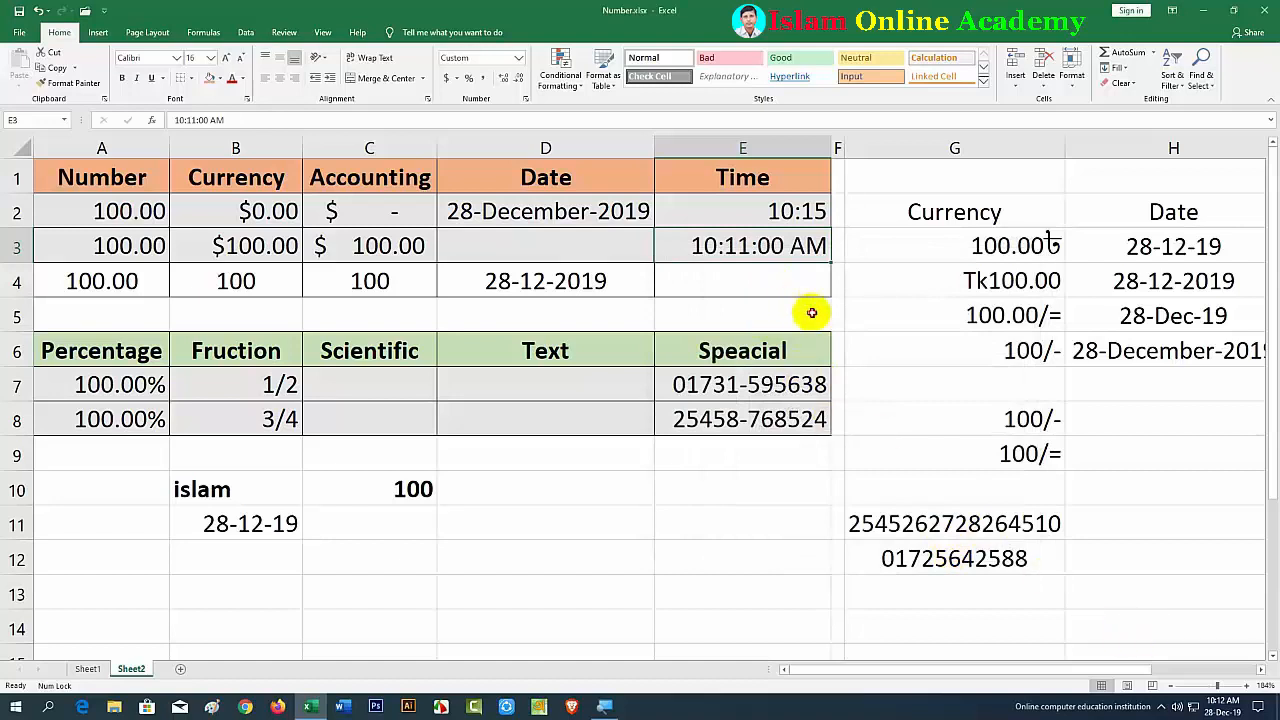
pyautogui.click(811, 313)
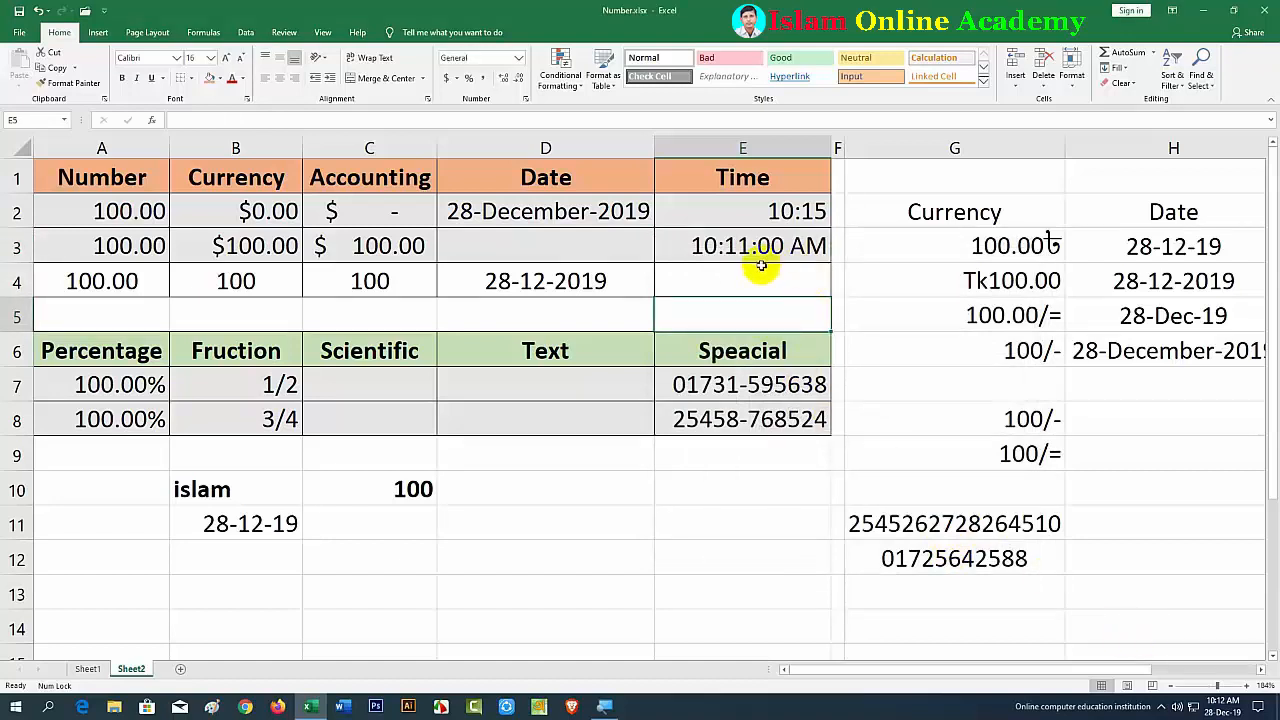
# Step: Enter 100 in A9 and format it as a two-decimal percentage, showing 10000.00%
pyautogui.click(500, 494)
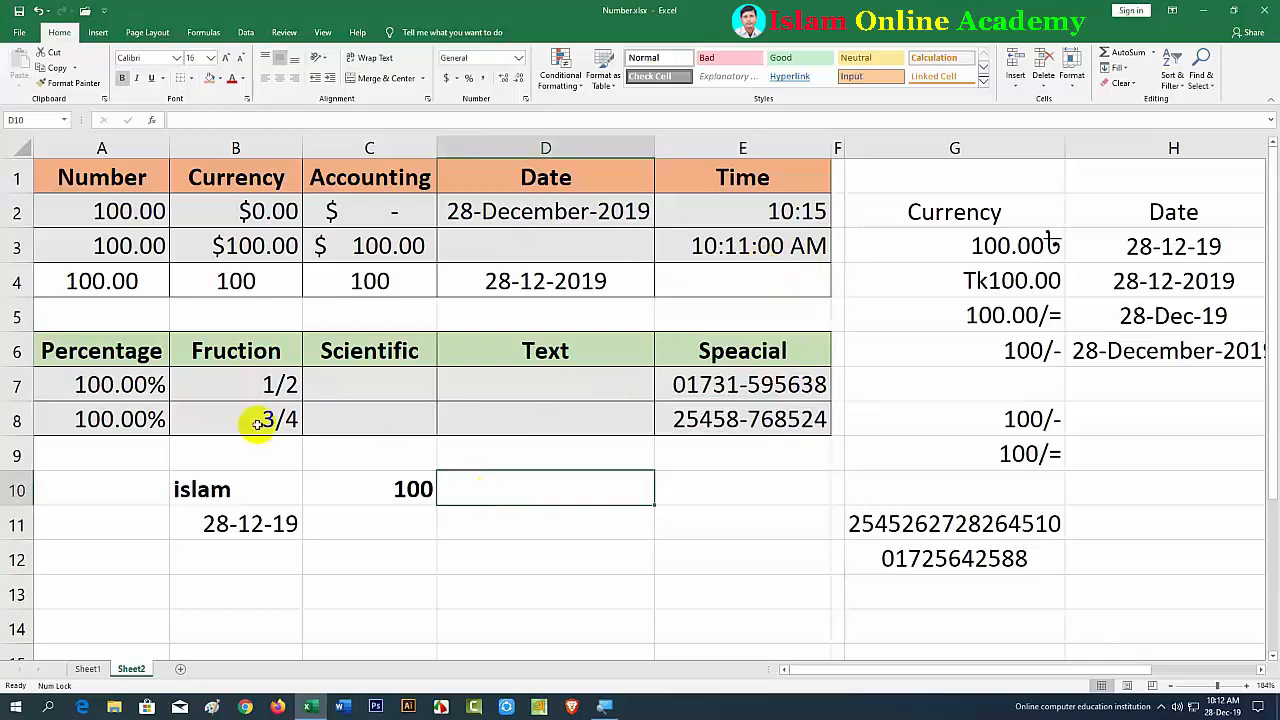
pyautogui.click(108, 456)
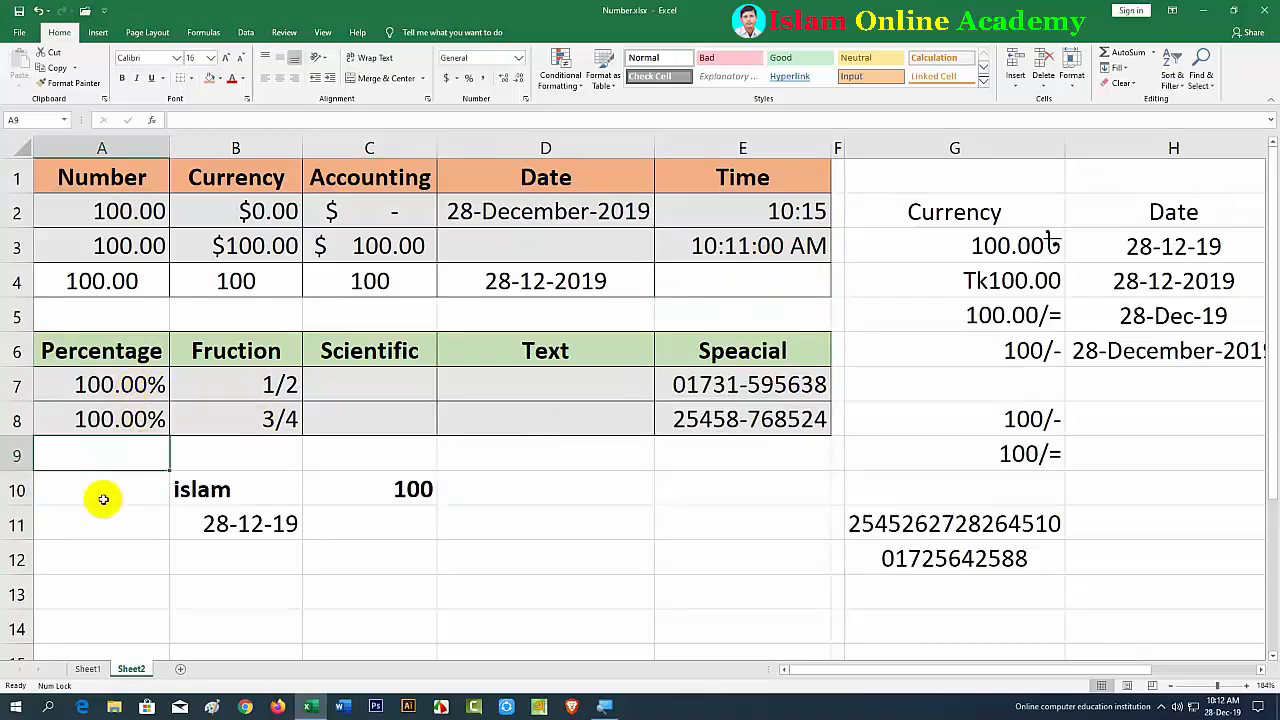
pyautogui.write('100')
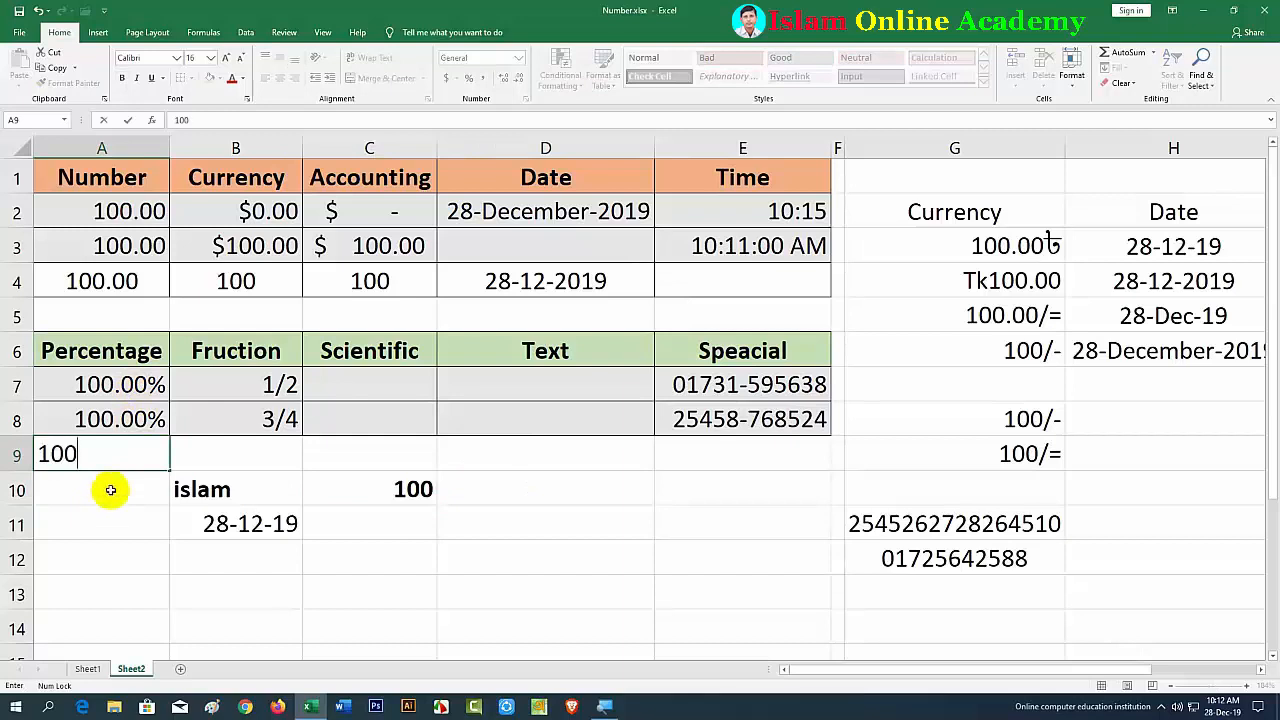
pyautogui.press('Return')
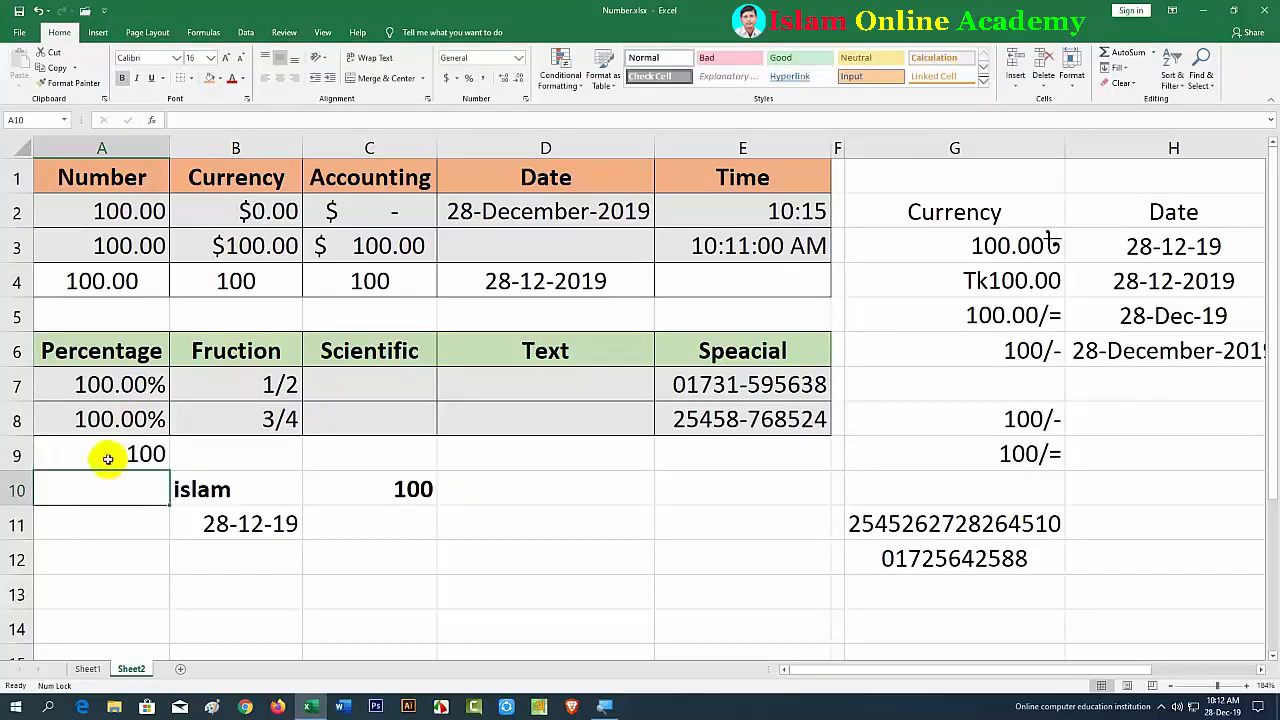
pyautogui.click(108, 457)
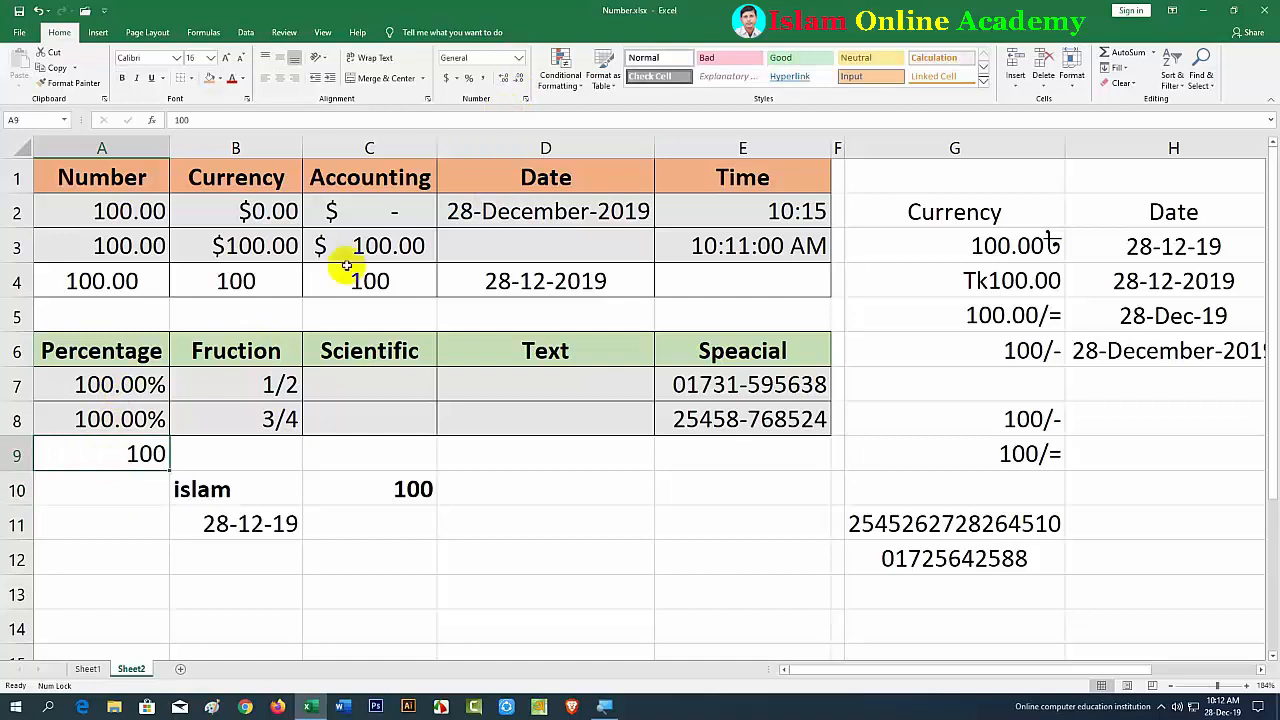
pyautogui.click(468, 80)
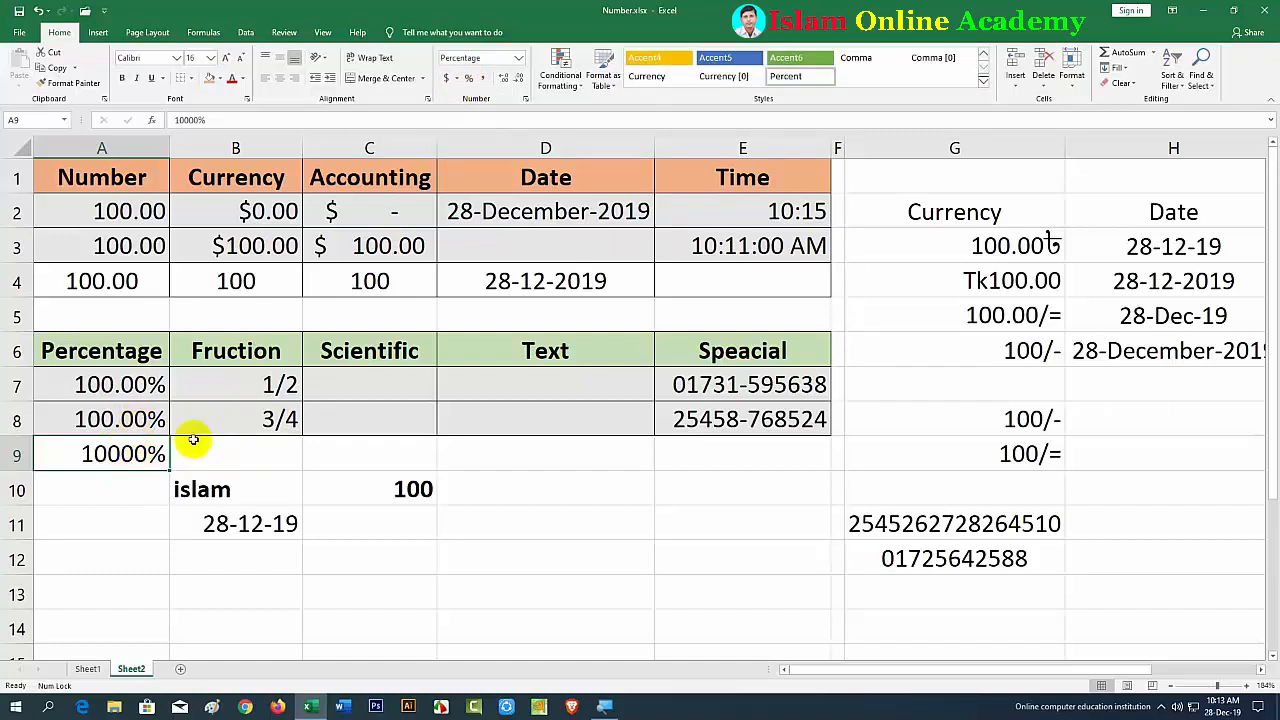
pyautogui.click(505, 80)
pyautogui.click(505, 80)
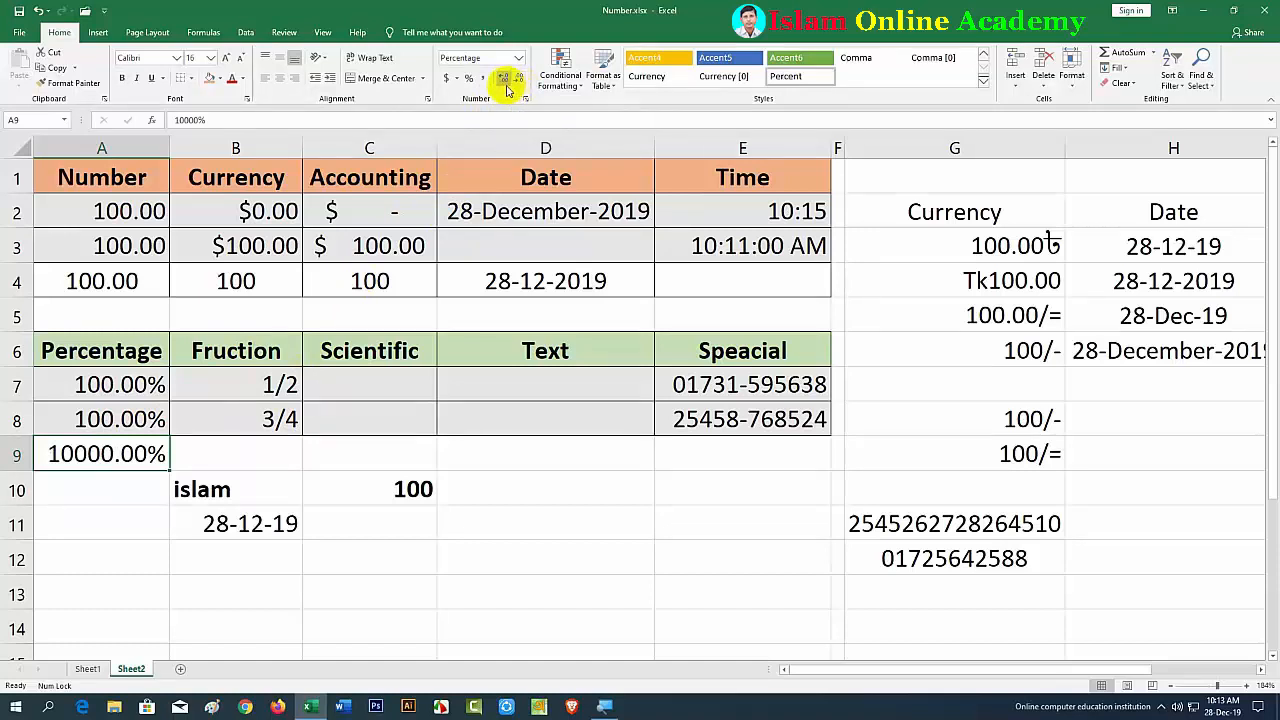
pyautogui.click(494, 558)
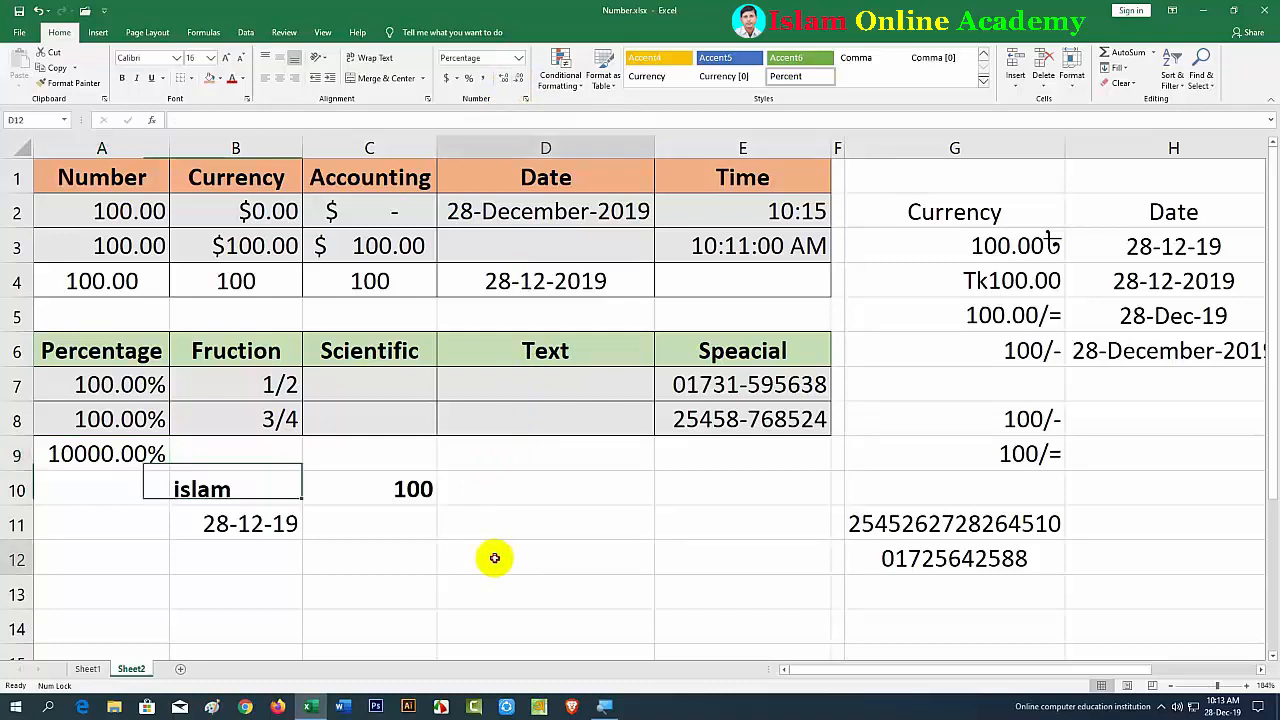
# Step: Enter 1245215 in D10 and apply Comma Style so it reads 1,245,215.00
pyautogui.click(508, 484)
pyautogui.write('1245215')
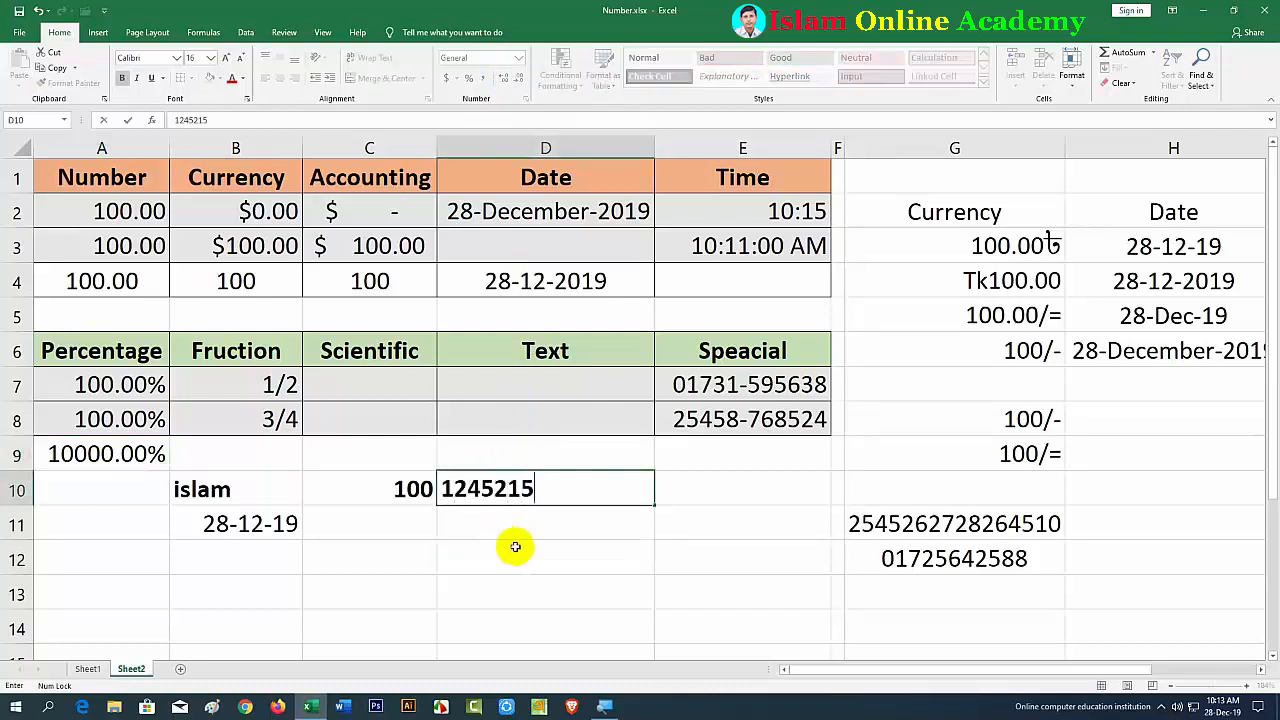
pyautogui.click(512, 545)
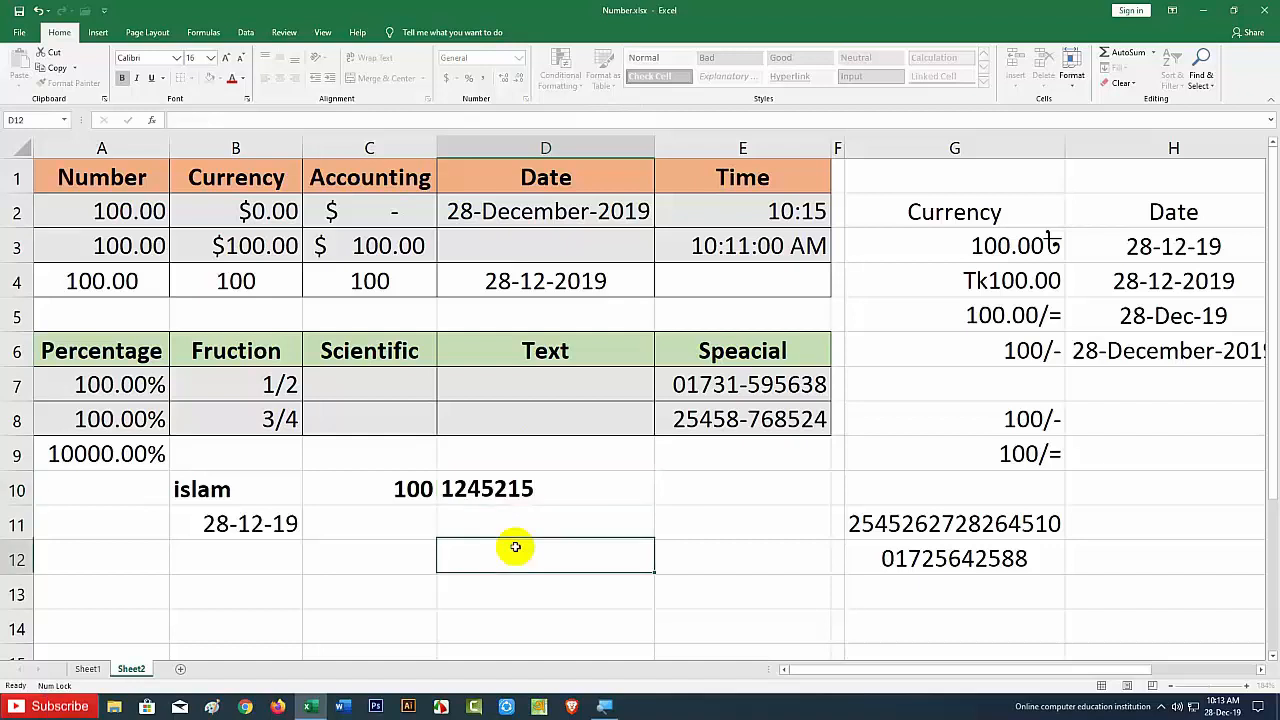
pyautogui.click(557, 488)
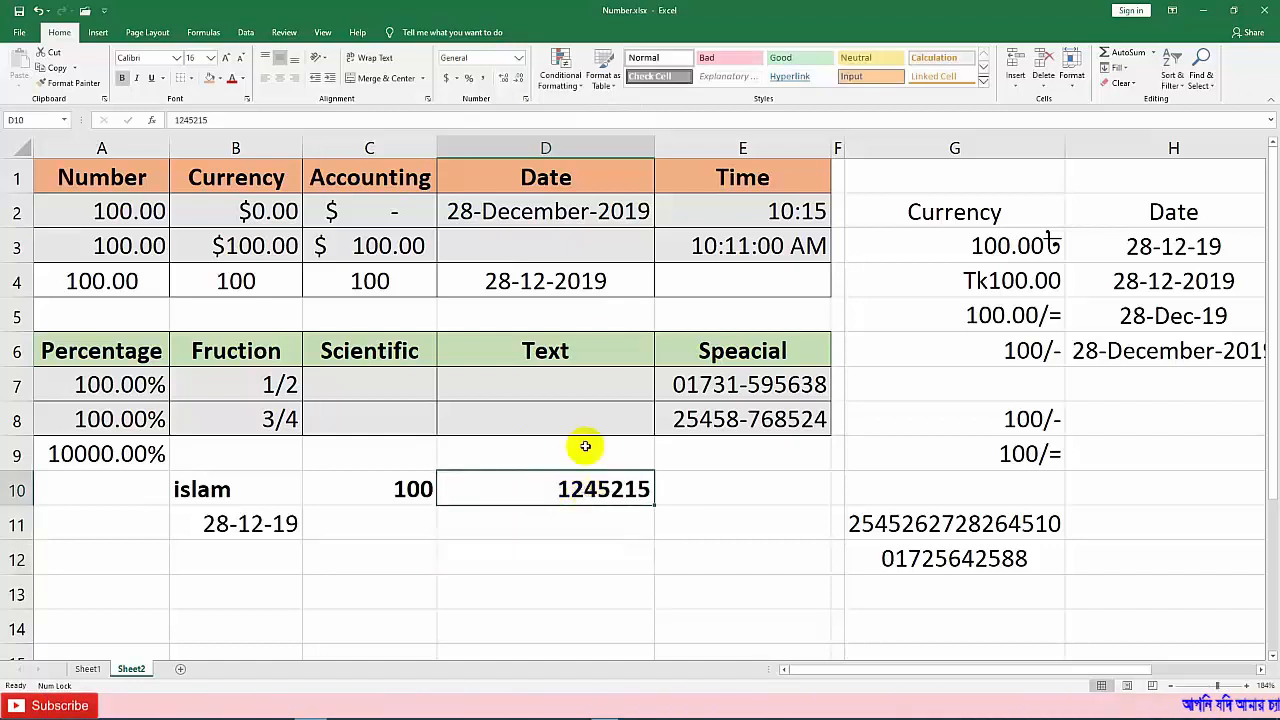
pyautogui.click(483, 80)
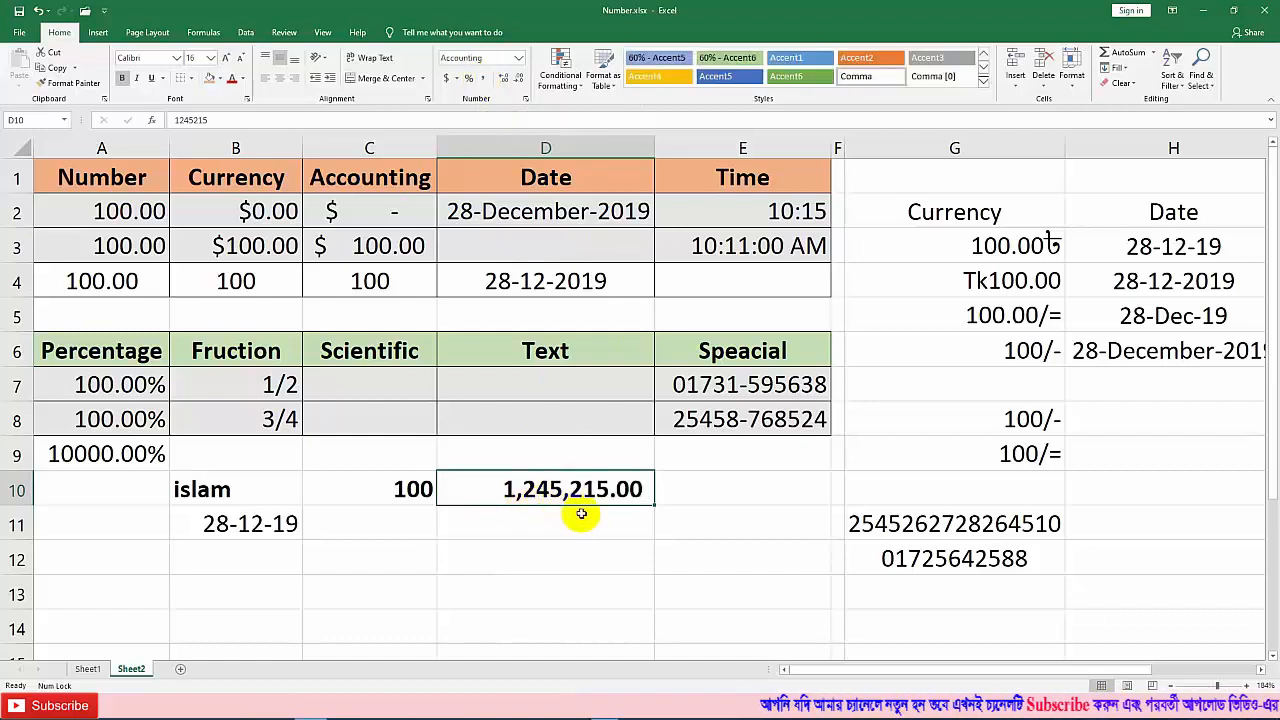
pyautogui.click(555, 516)
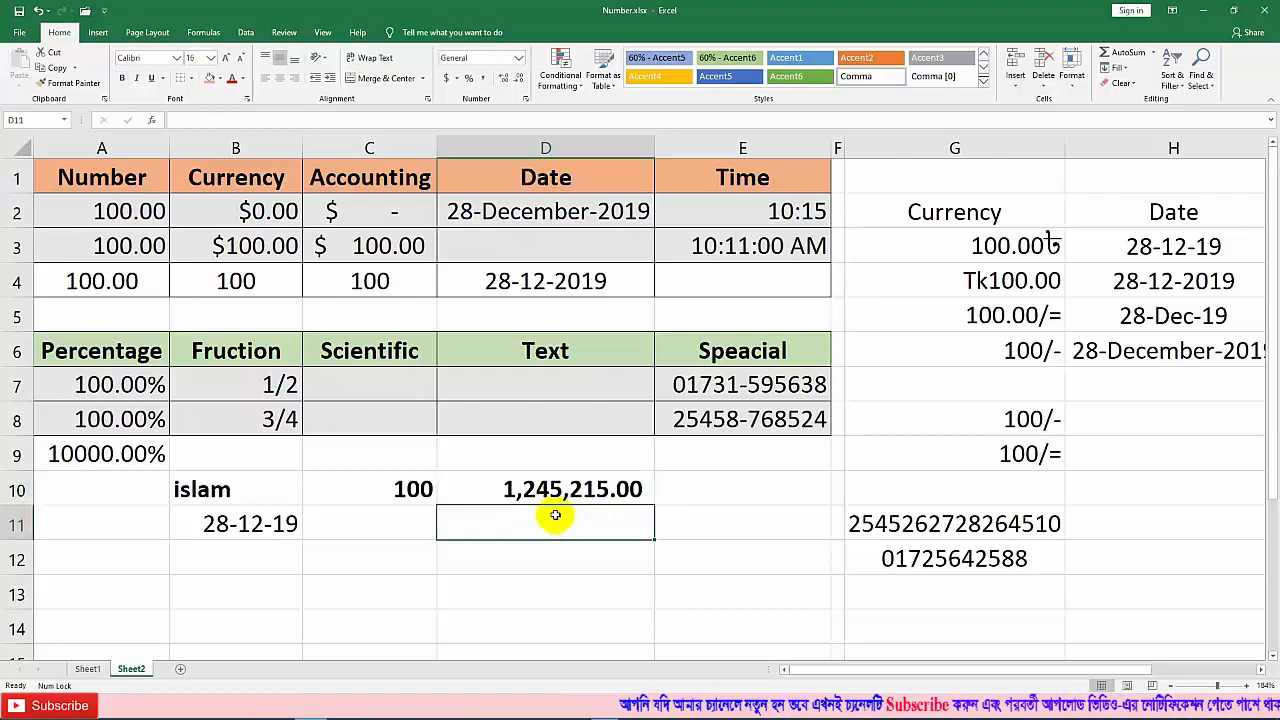
pyautogui.click(110, 385)
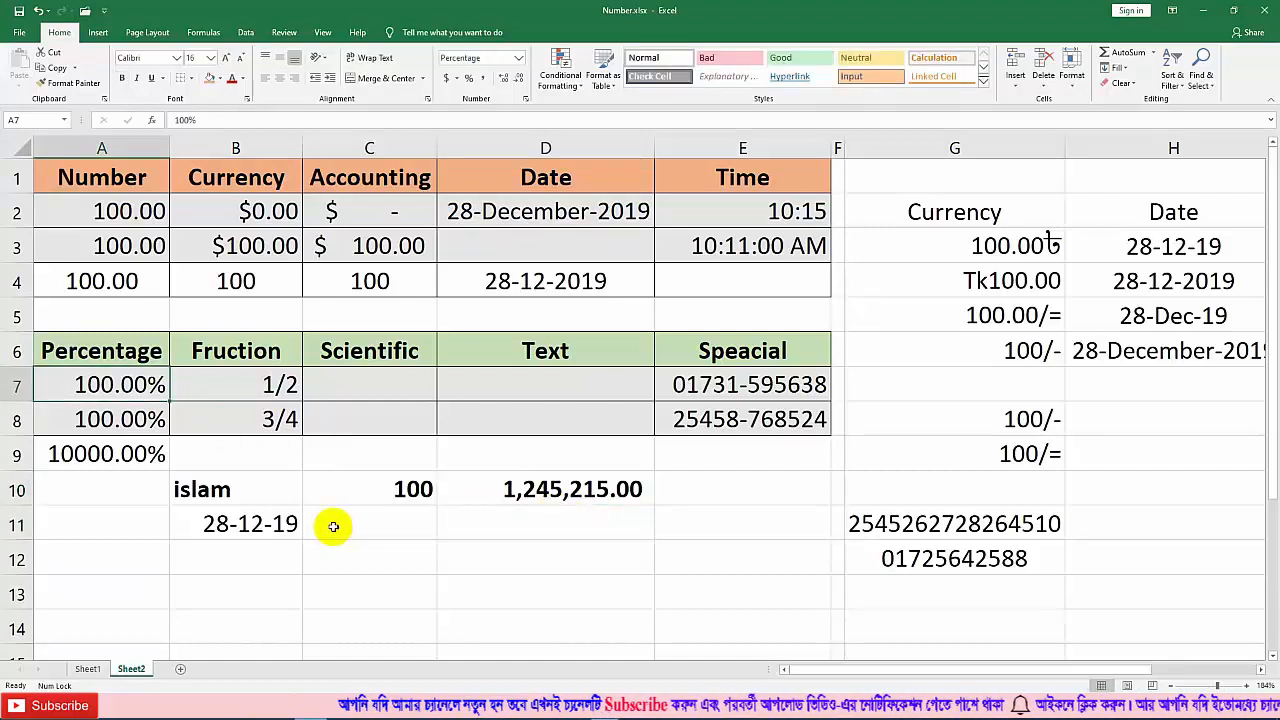
# Step: Enter 0.5 in B9 and apply the Fraction format so it displays 1/2
pyautogui.click(260, 463)
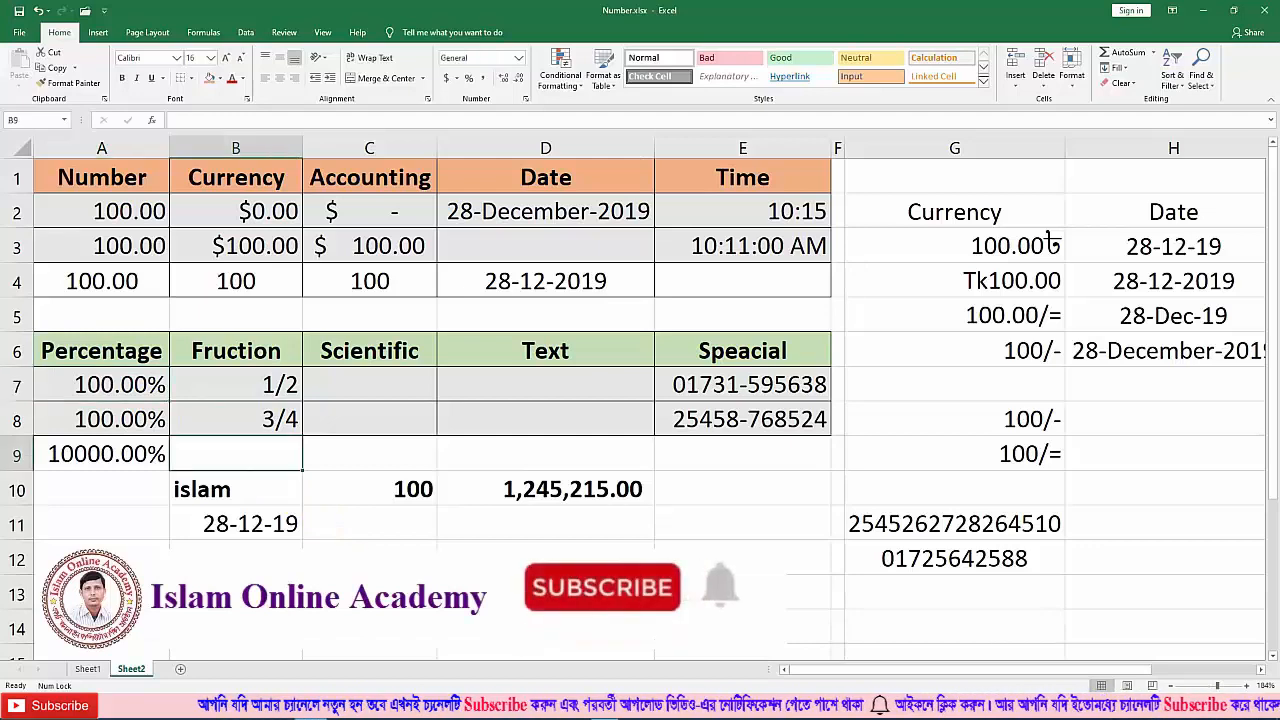
pyautogui.write('0.5')
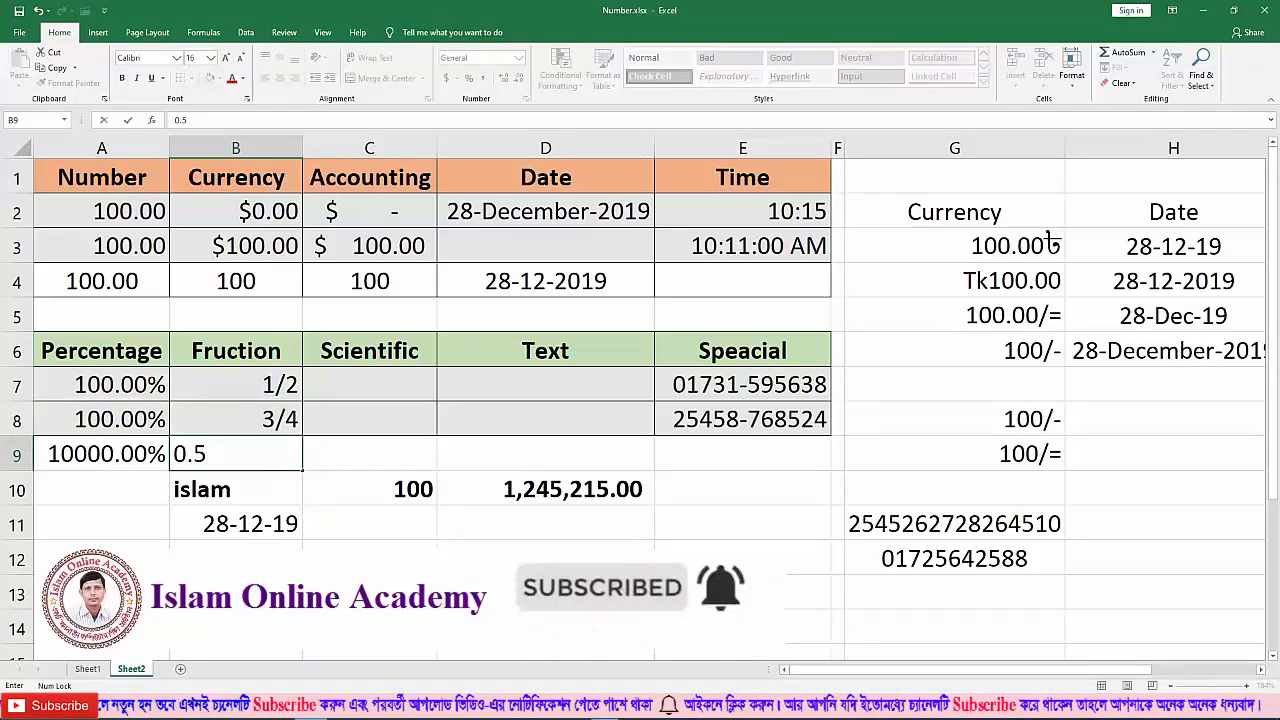
pyautogui.click(369, 591)
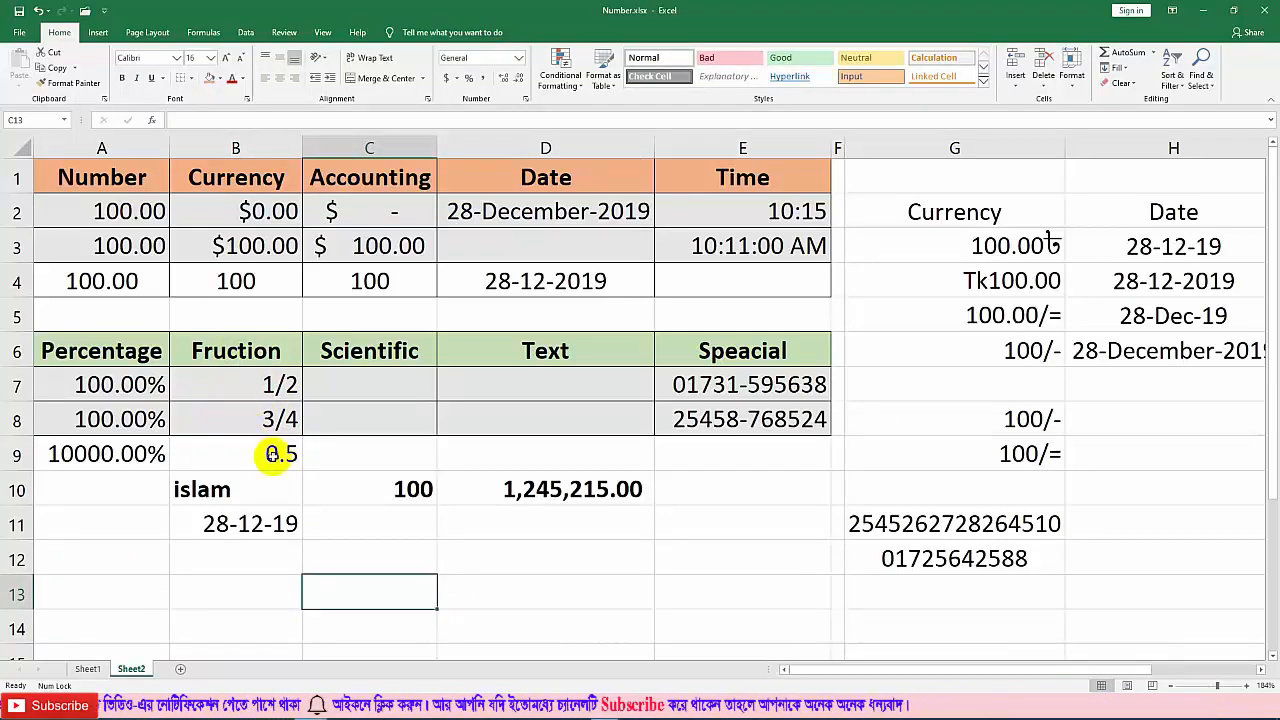
pyautogui.click(276, 455)
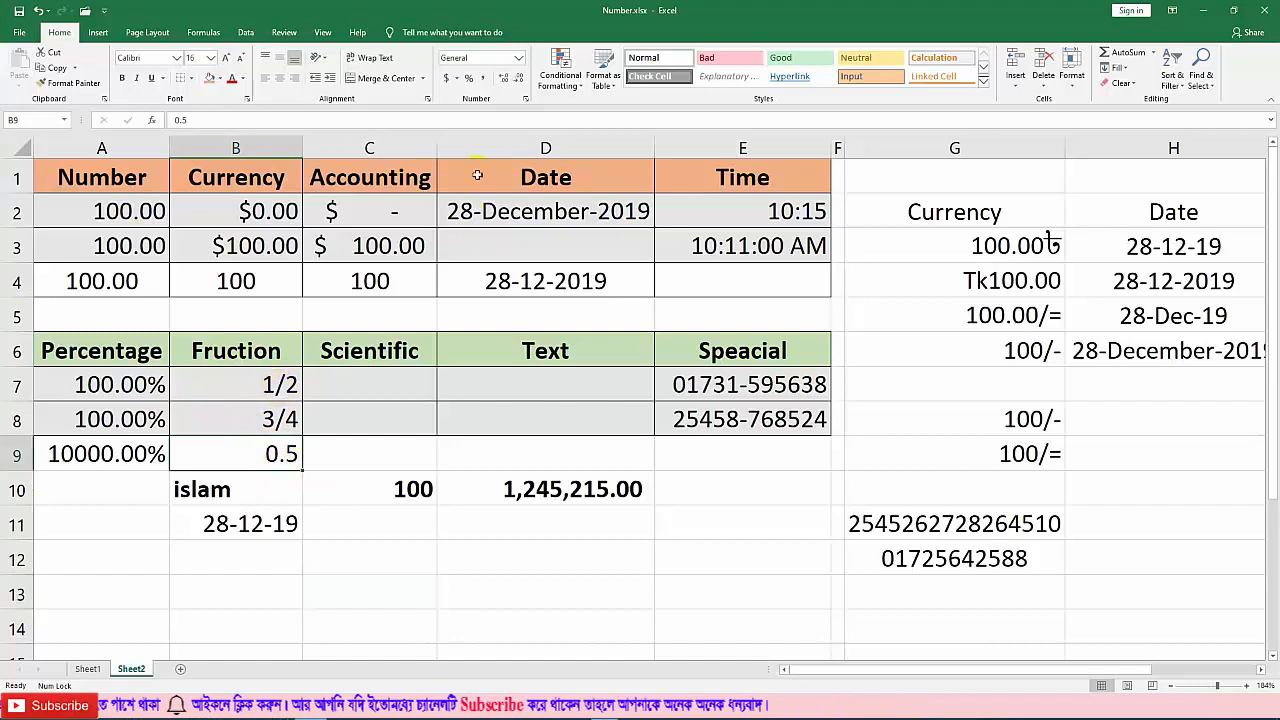
pyautogui.click(519, 61)
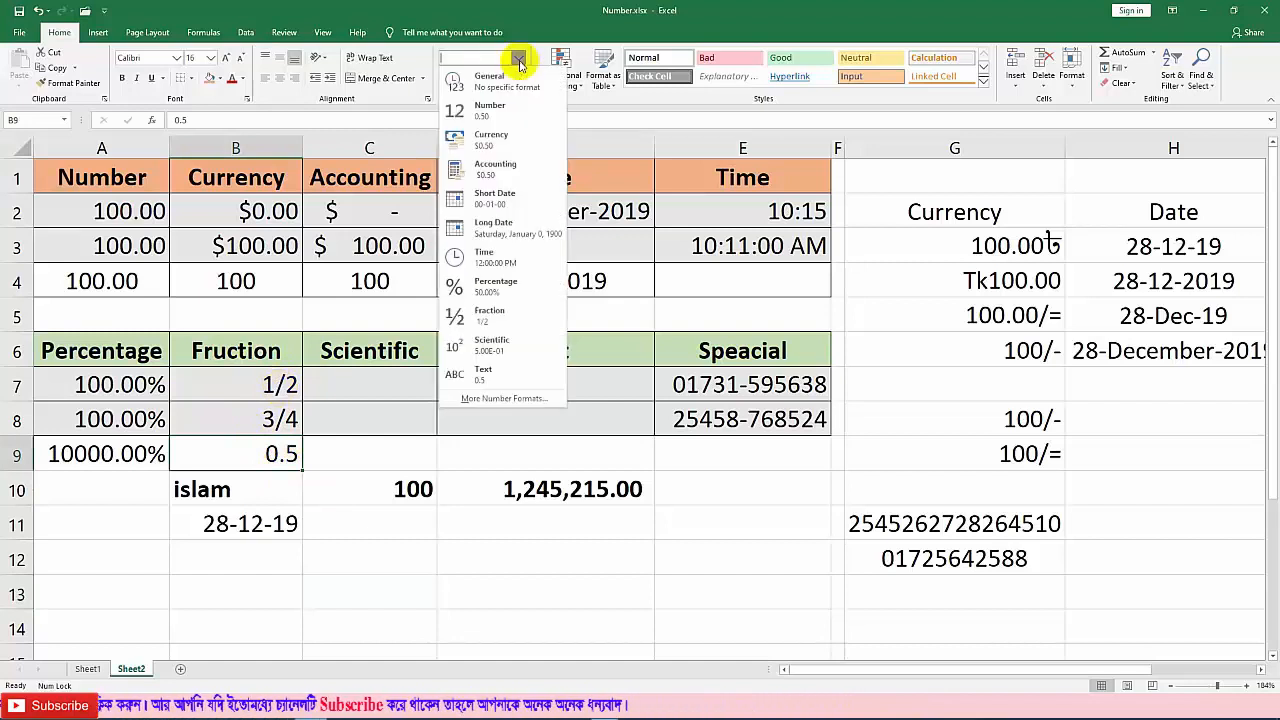
pyautogui.click(476, 320)
pyautogui.click(286, 483)
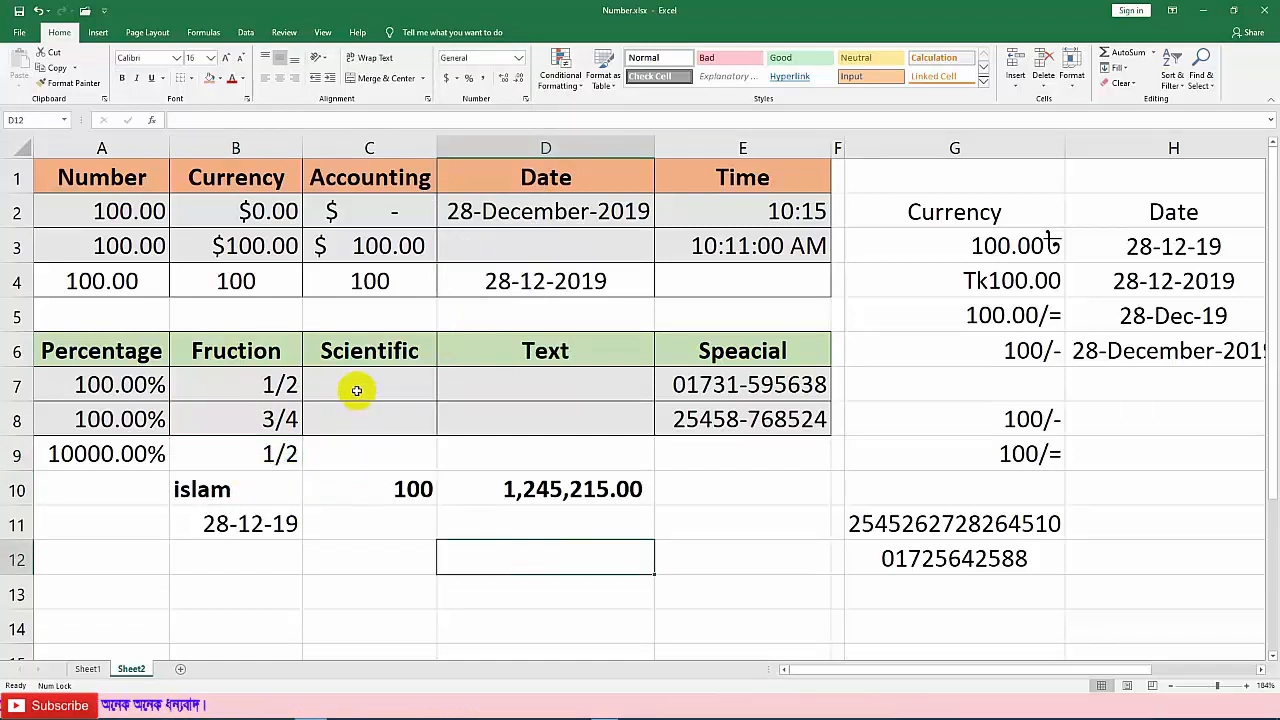
pyautogui.click(356, 390)
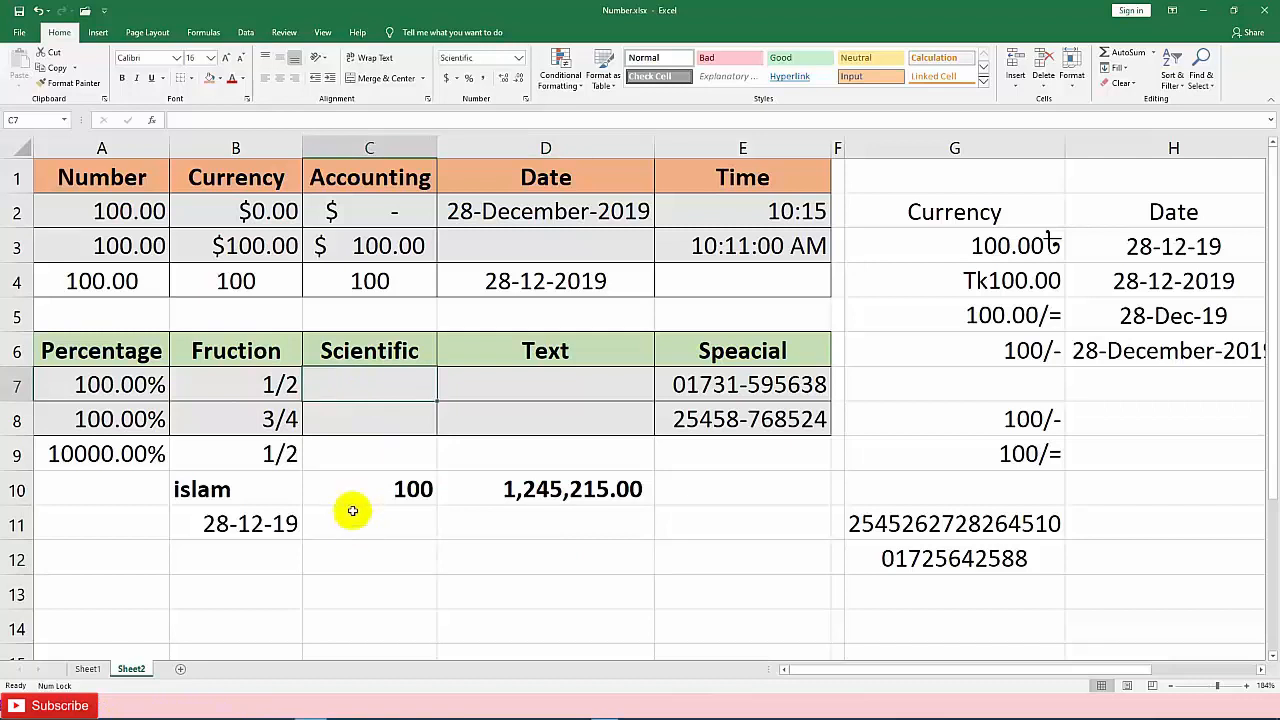
# Step: Enter 12345 as a plain number in C12
pyautogui.click(350, 558)
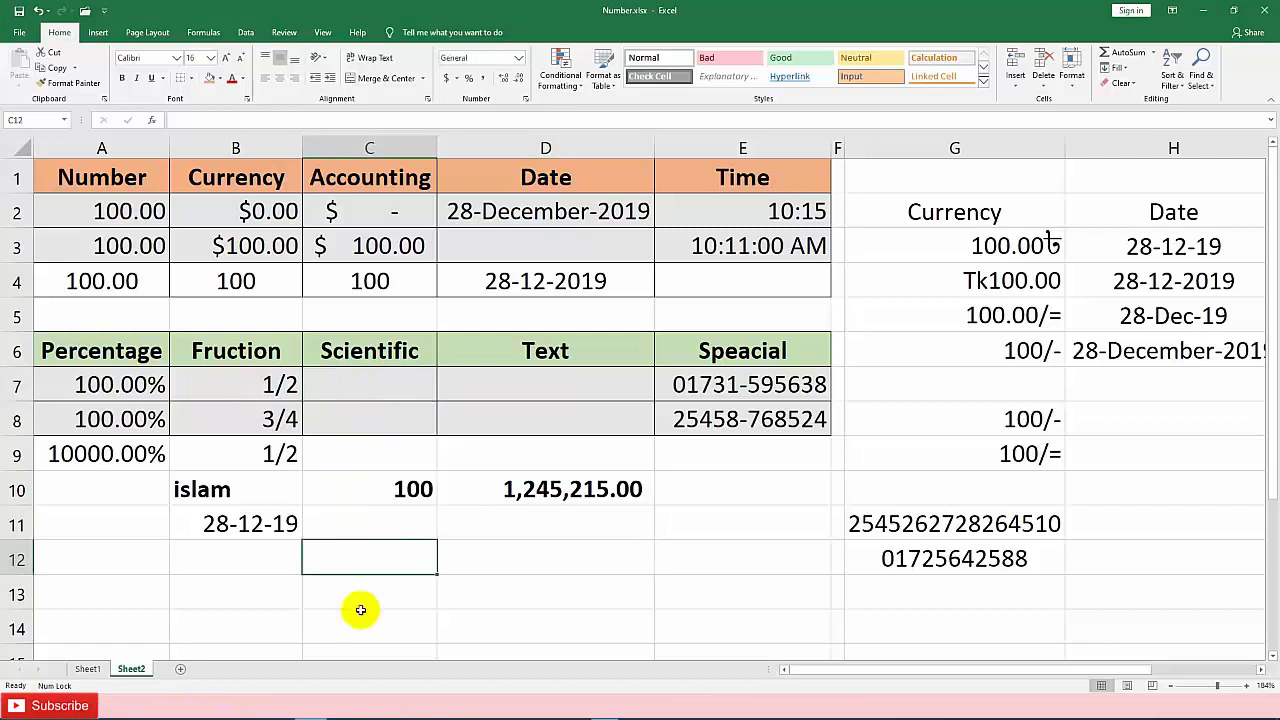
pyautogui.write('12345')
pyautogui.press('Return')
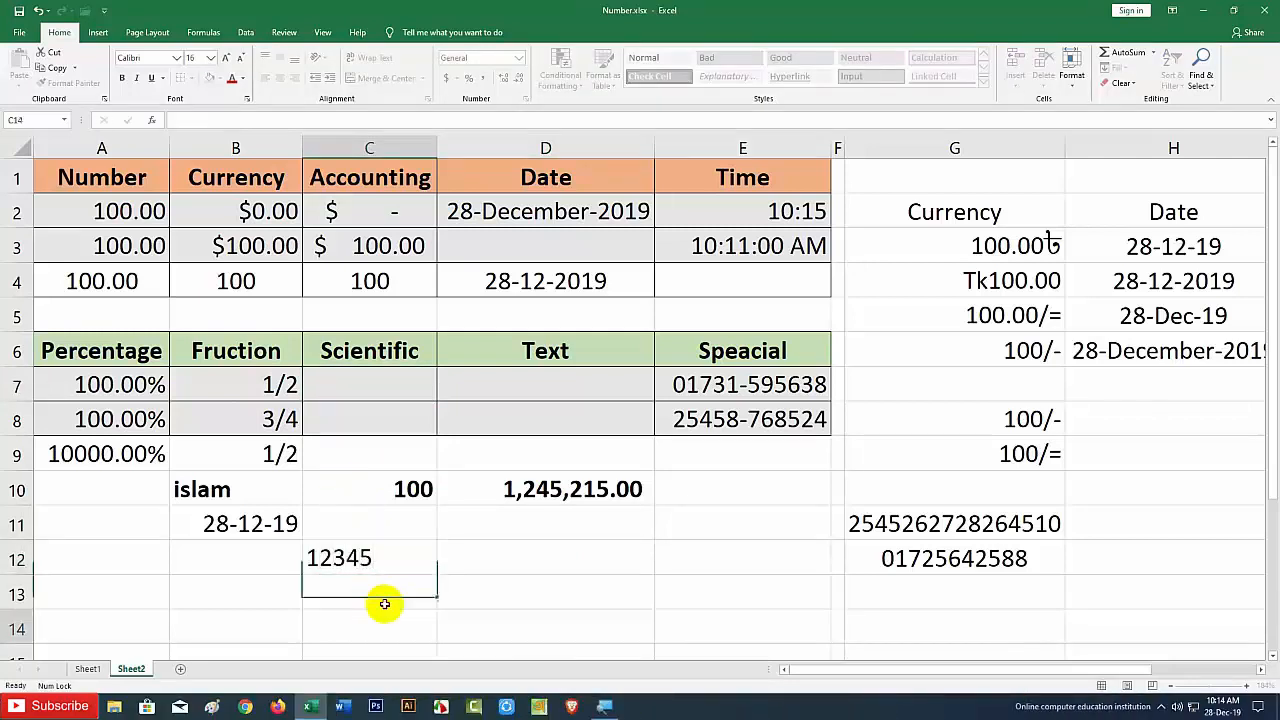
pyautogui.press('Return')
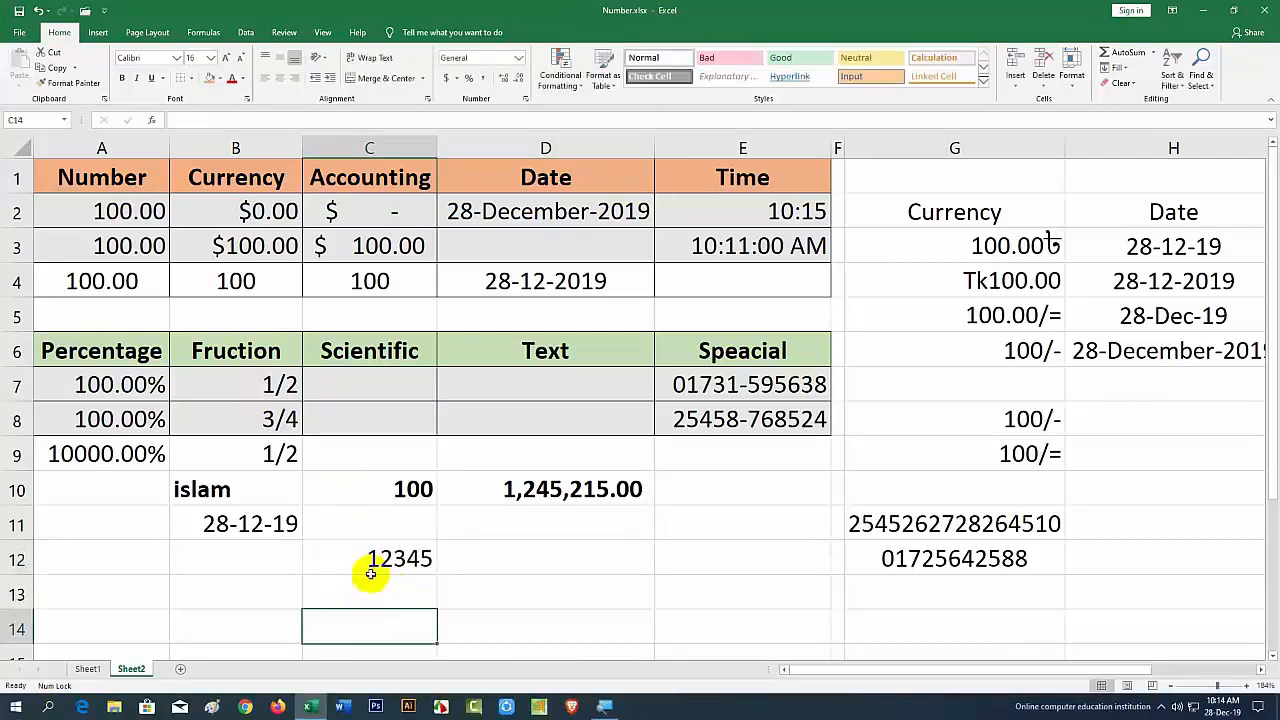
# Step: Enter 12345 in the Scientific-formatted C7, where it displays as 1.23E+04
pyautogui.click(363, 385)
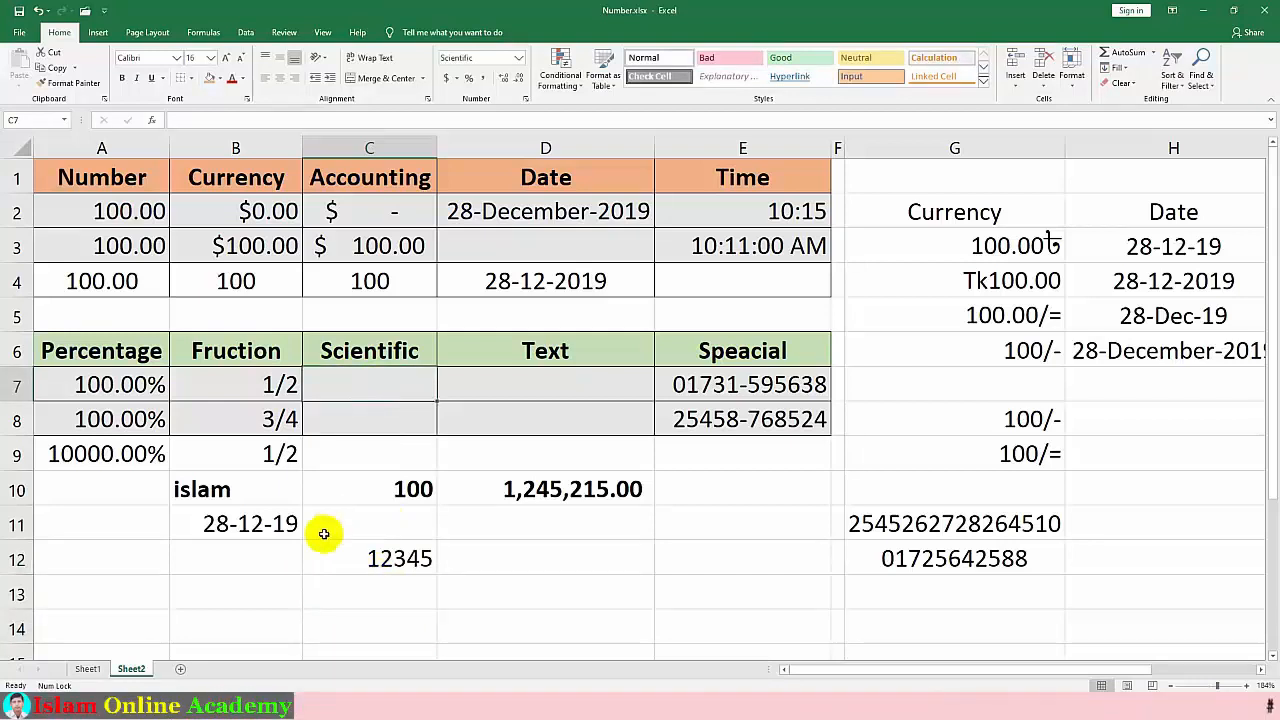
pyautogui.write('12345')
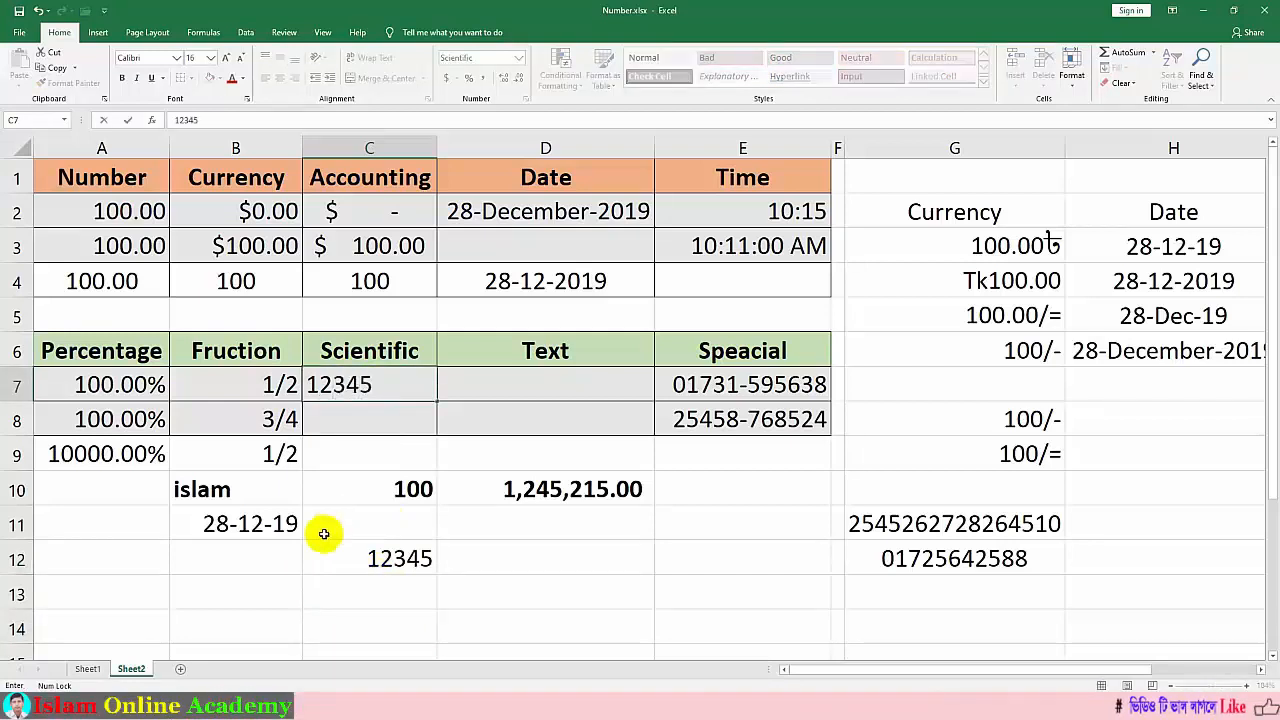
pyautogui.click(342, 530)
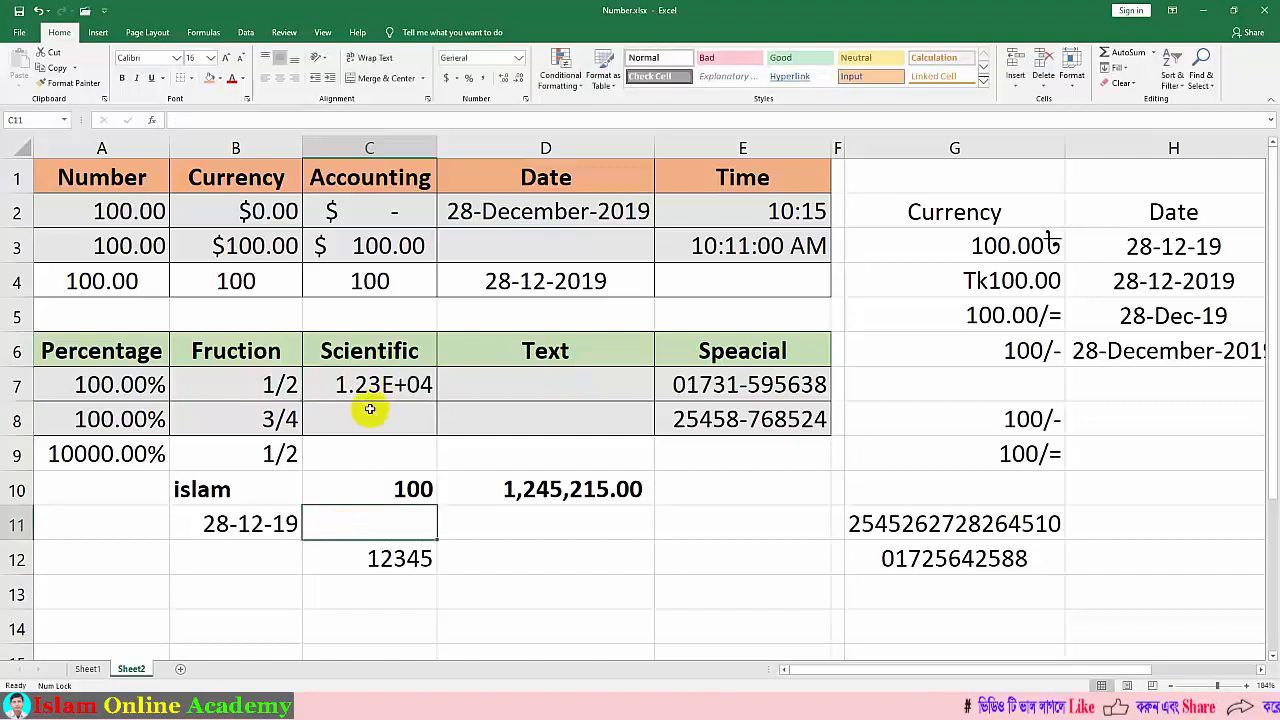
pyautogui.click(473, 387)
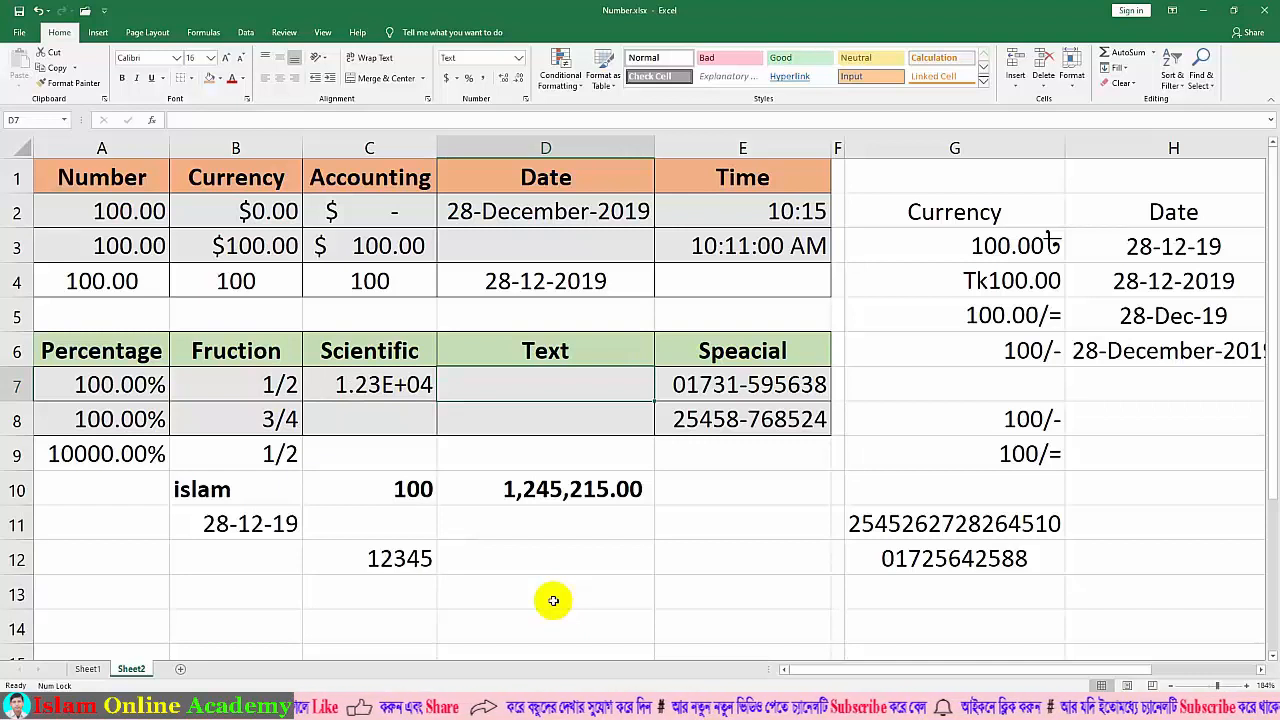
# Step: Type 100 into the Text-formatted cells D7 and D8 so both store it as text
pyautogui.write('100')
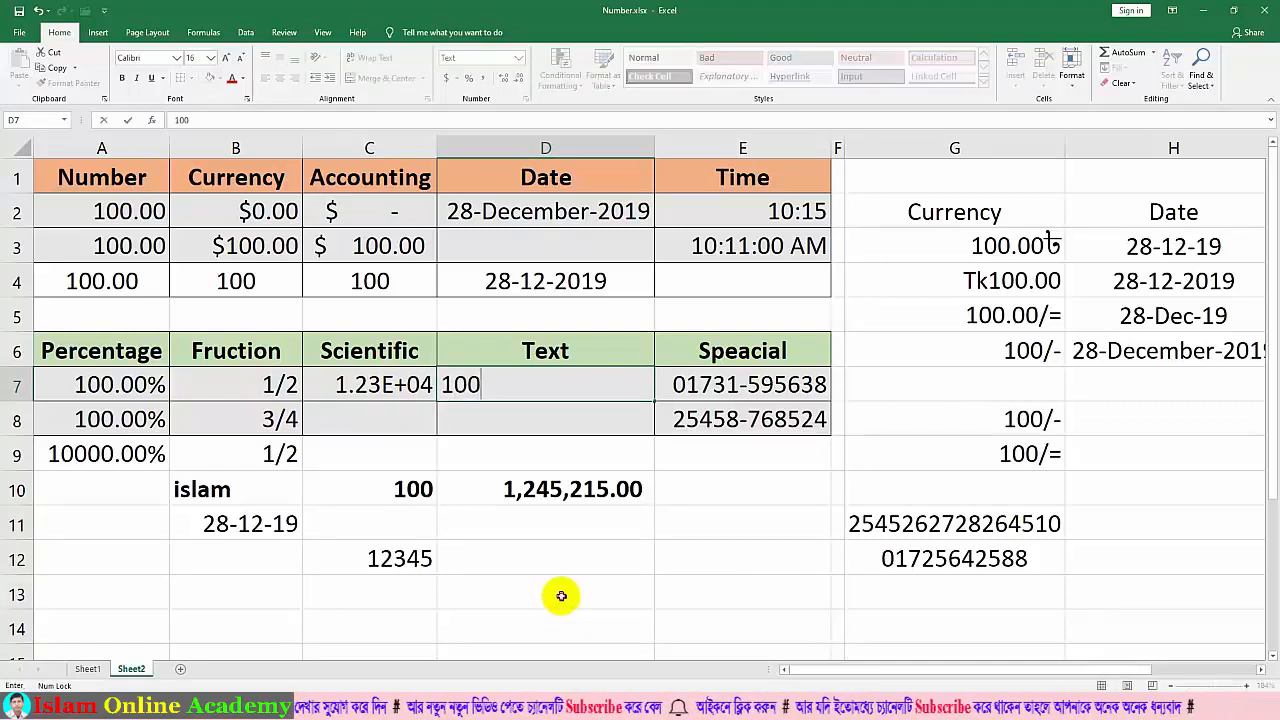
pyautogui.click(561, 596)
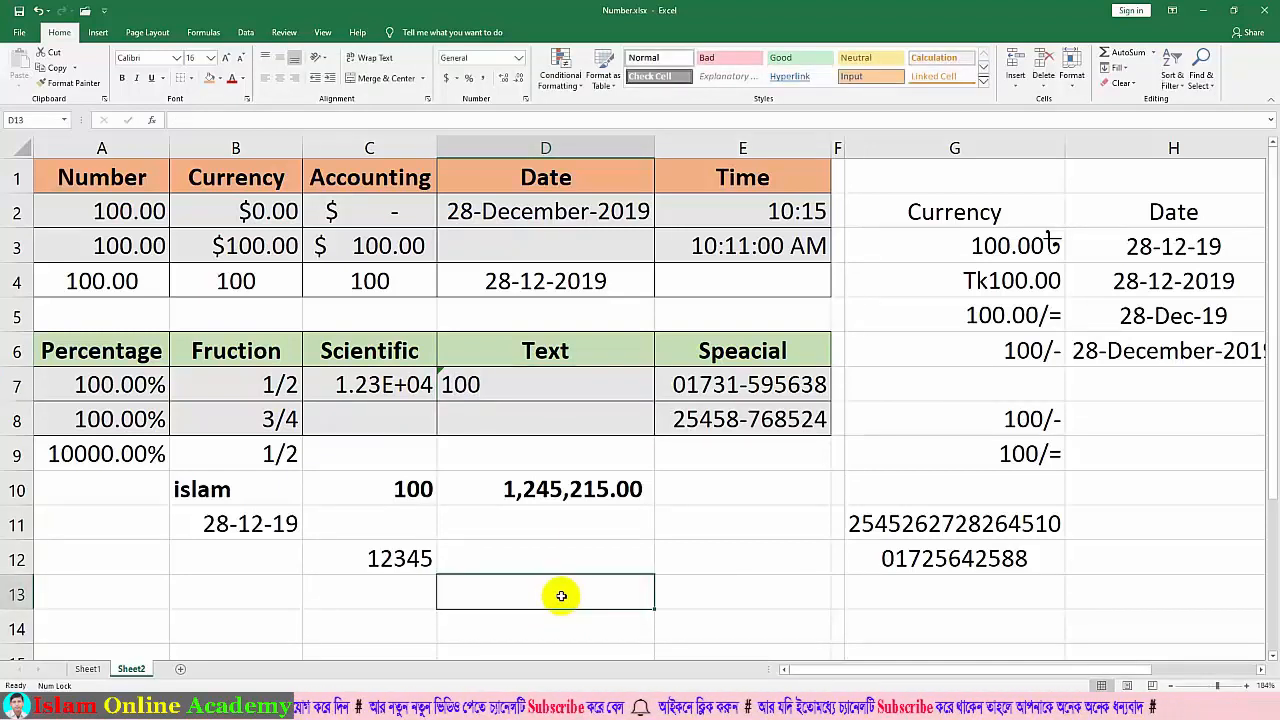
pyautogui.click(486, 416)
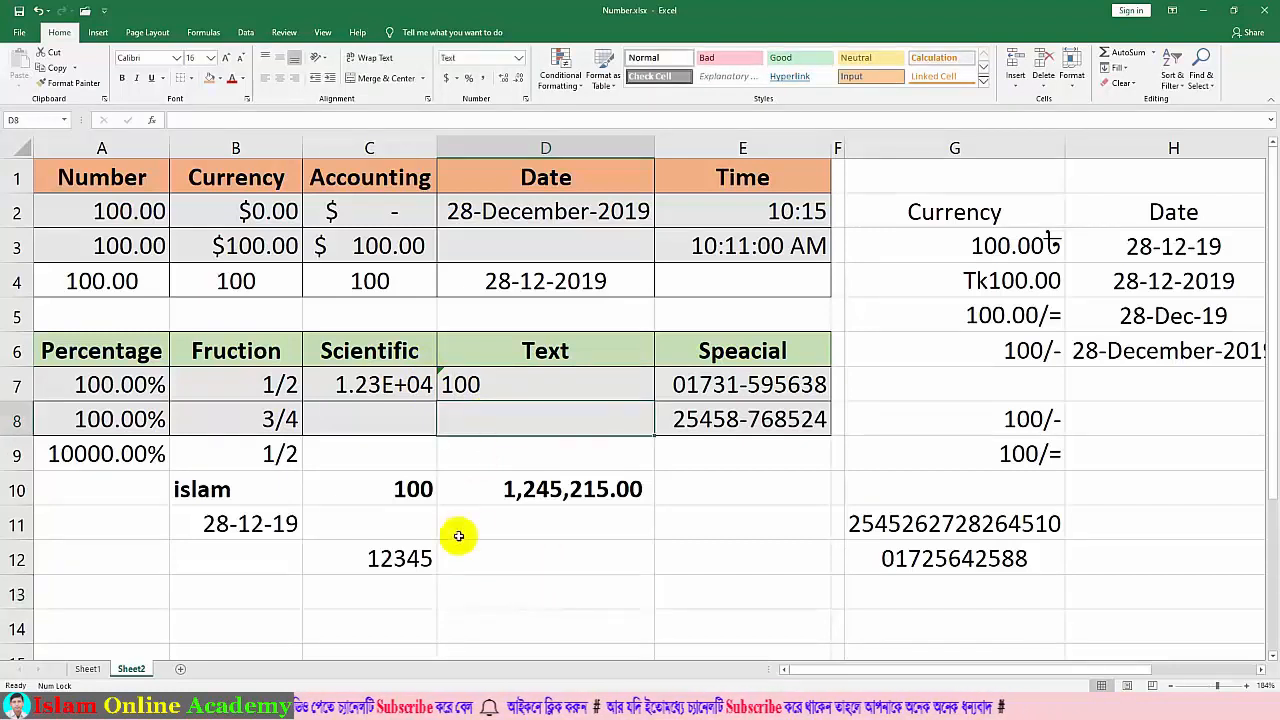
pyautogui.write('100')
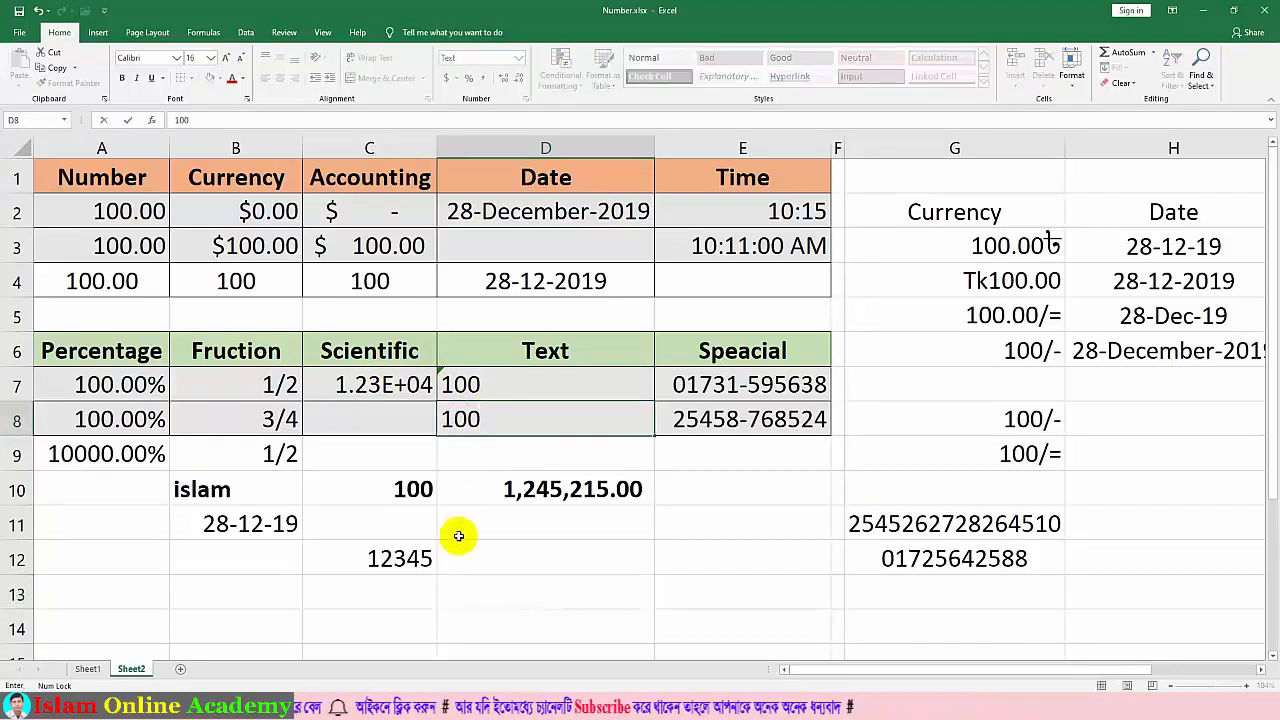
pyautogui.click(458, 536)
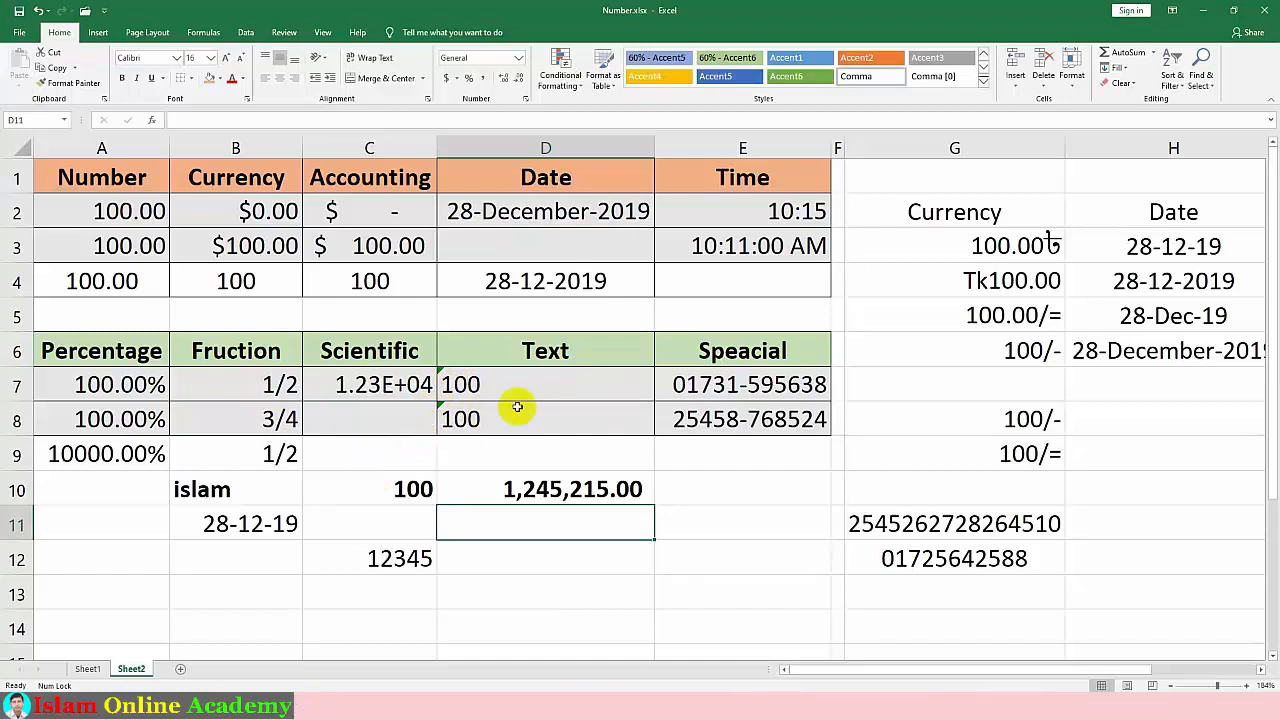
pyautogui.moveTo(486, 393); pyautogui.dragTo(486, 417)
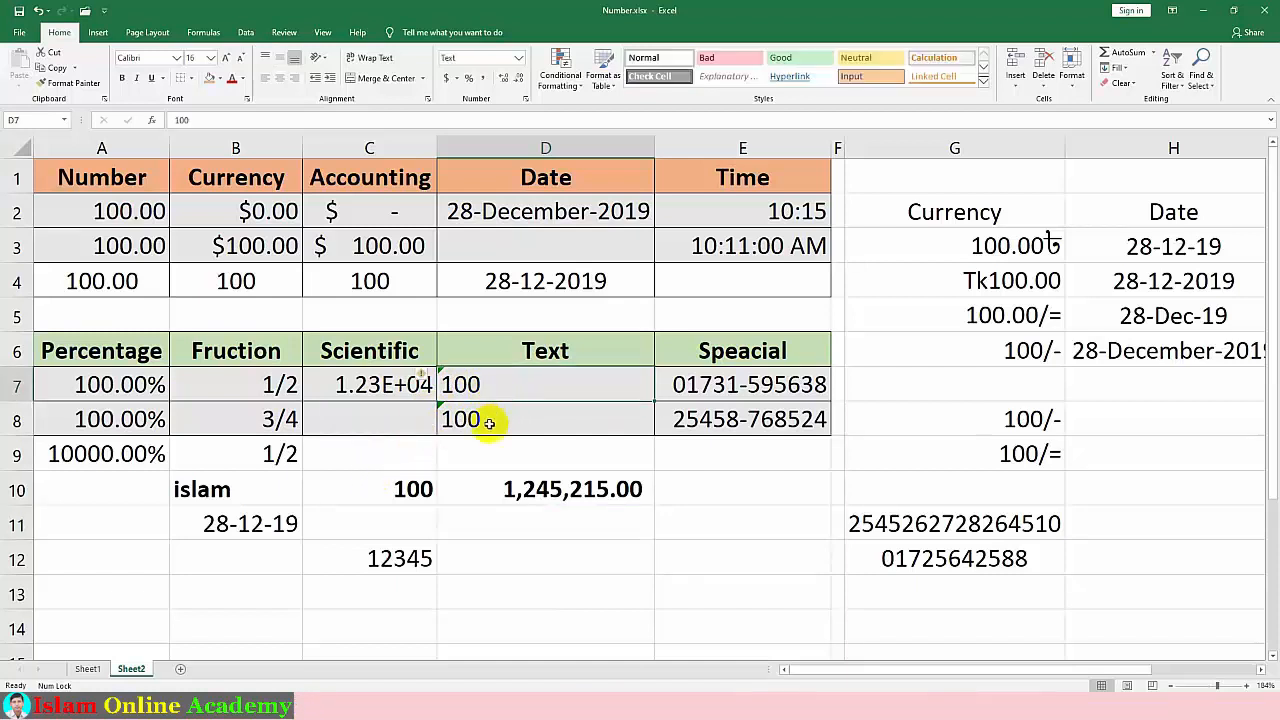
pyautogui.click(488, 421)
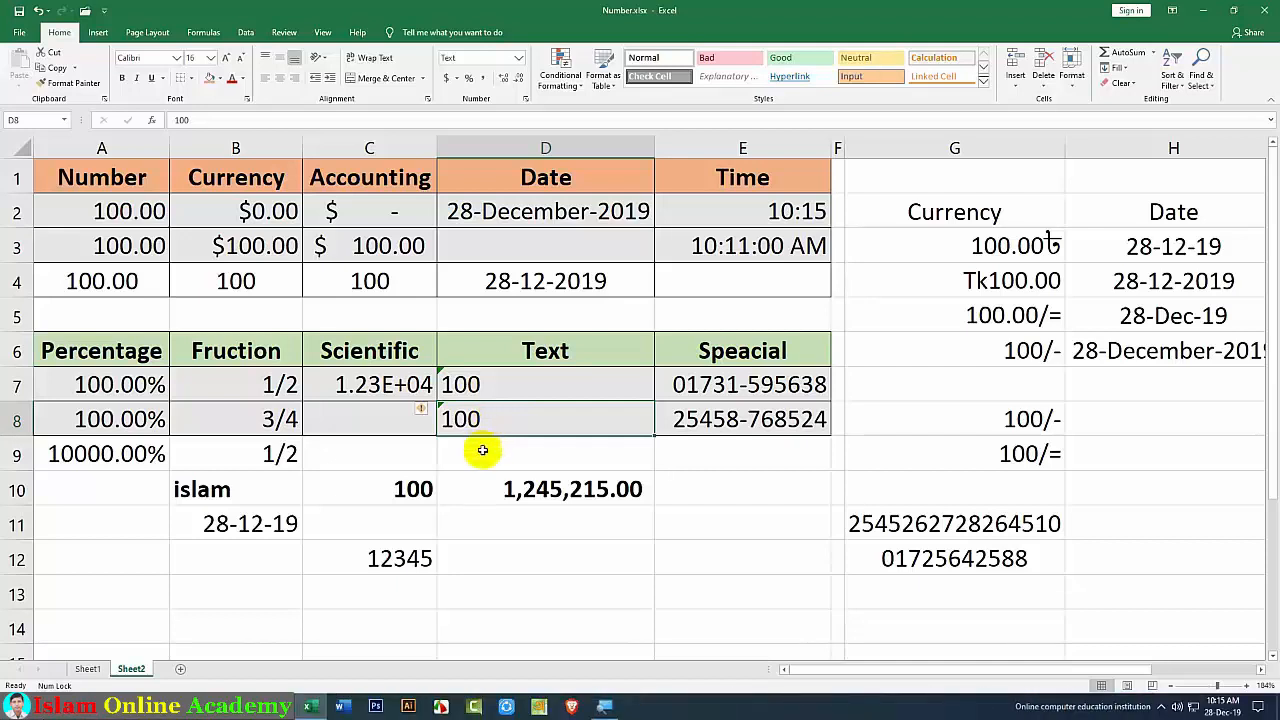
pyautogui.click(482, 450)
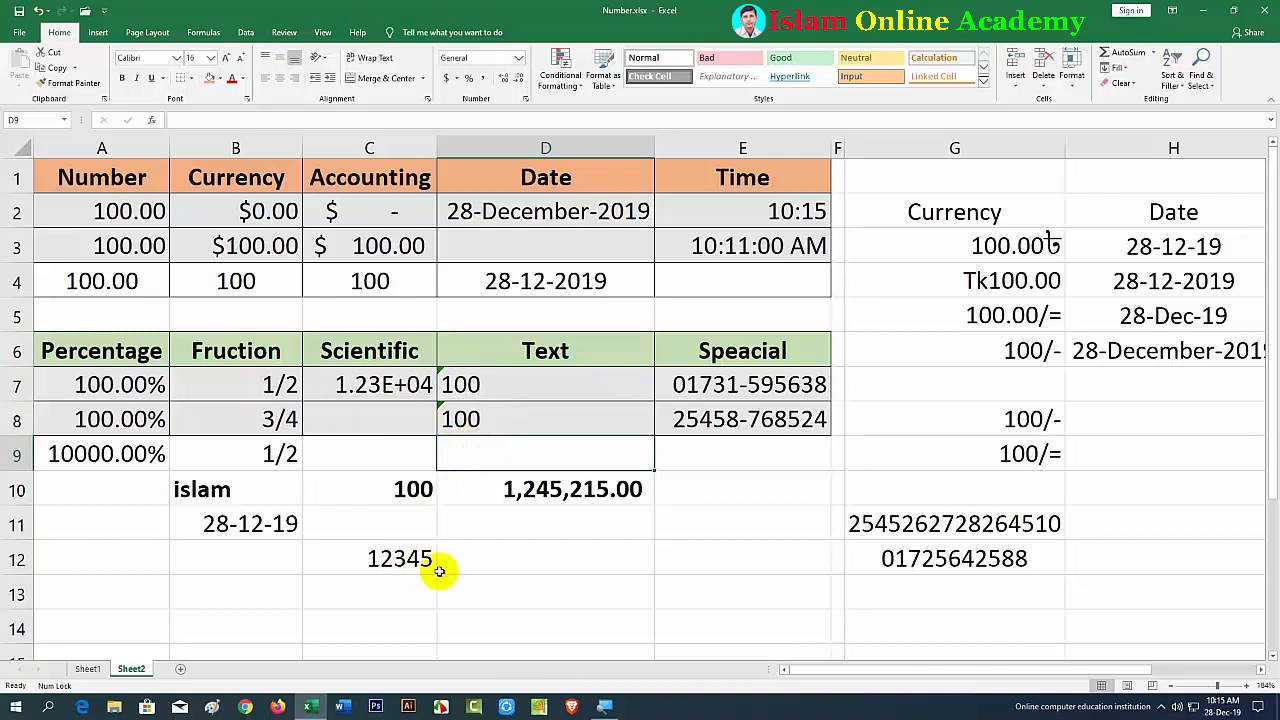
pyautogui.write('=s')
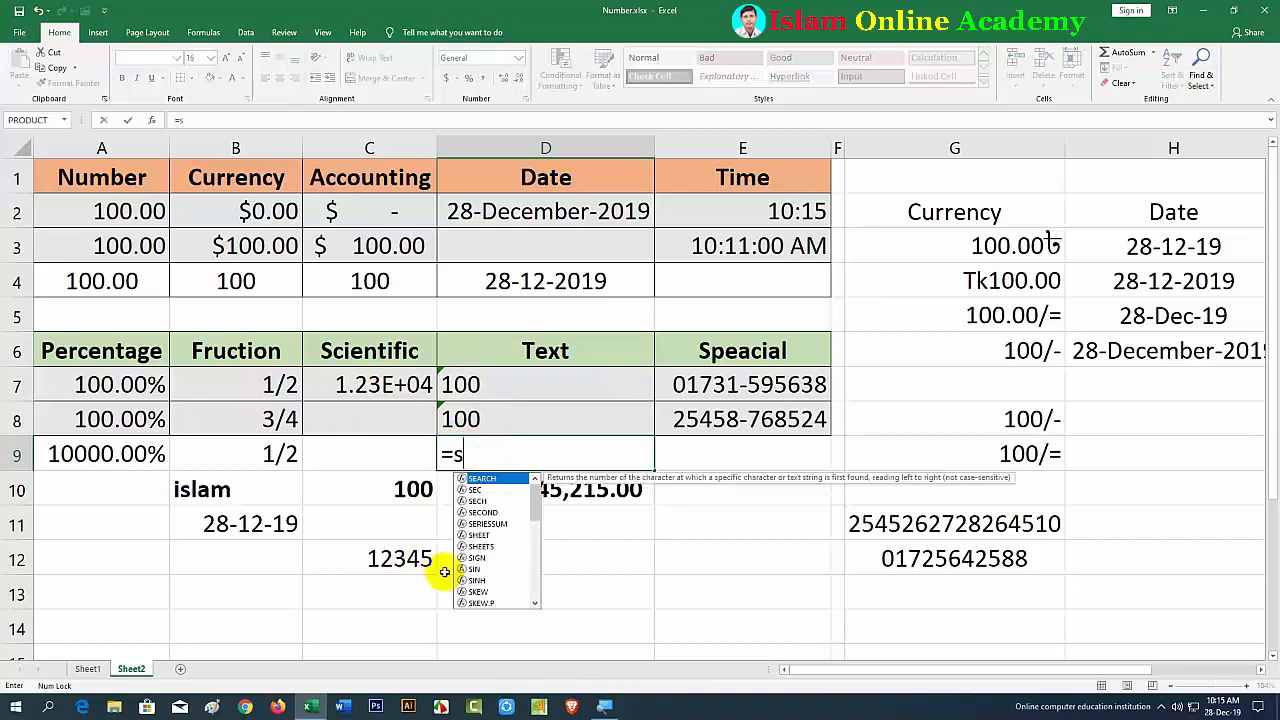
pyautogui.write('um(')
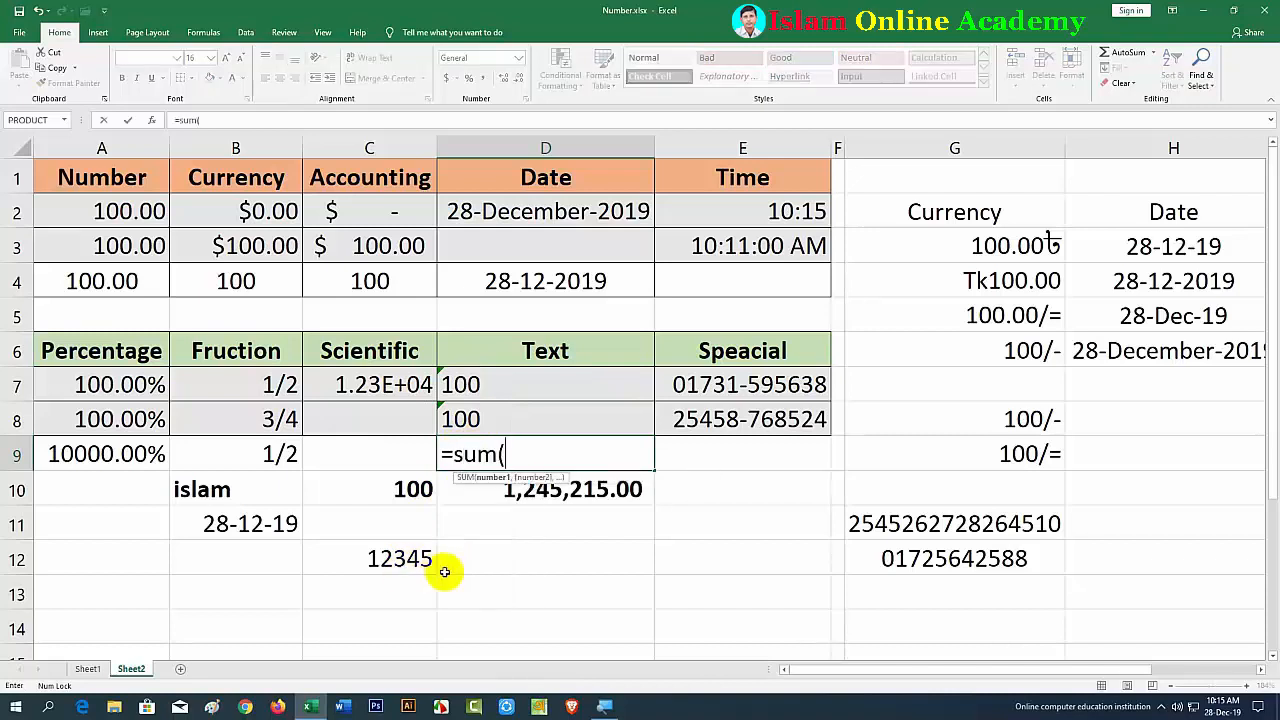
pyautogui.click(499, 396)
pyautogui.moveTo(499, 396); pyautogui.dragTo(499, 410)
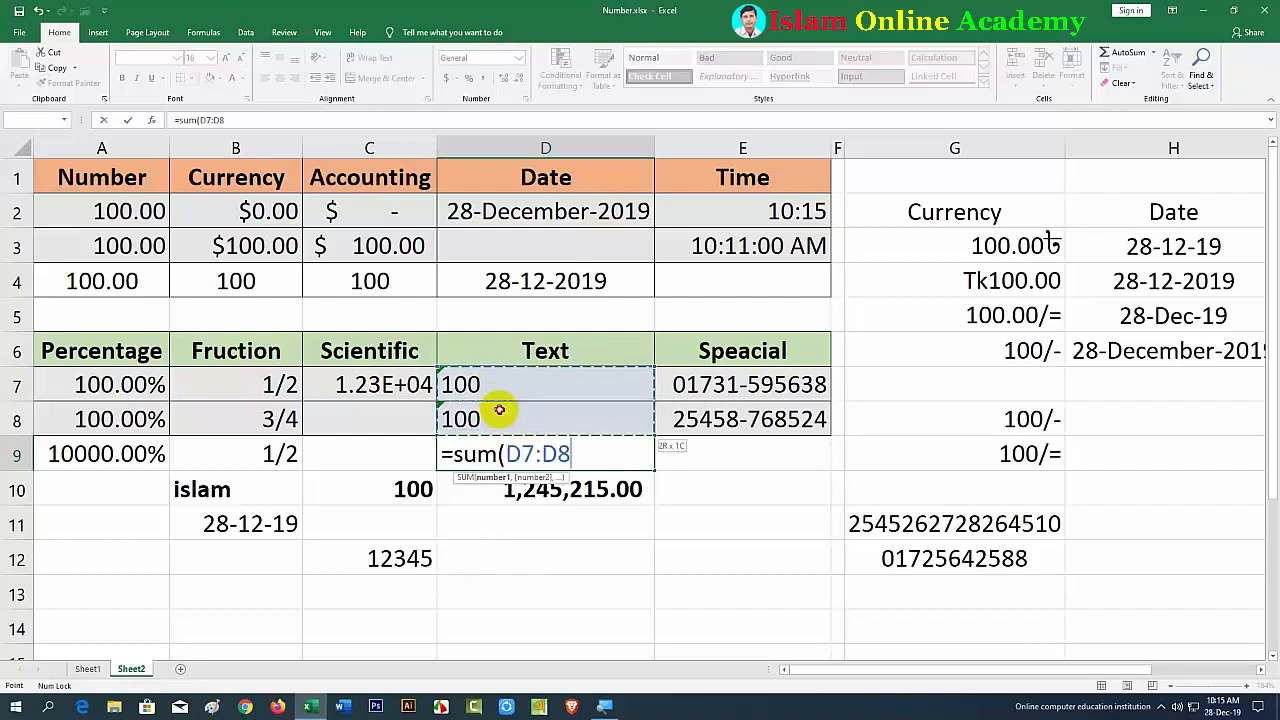
pyautogui.write(')')
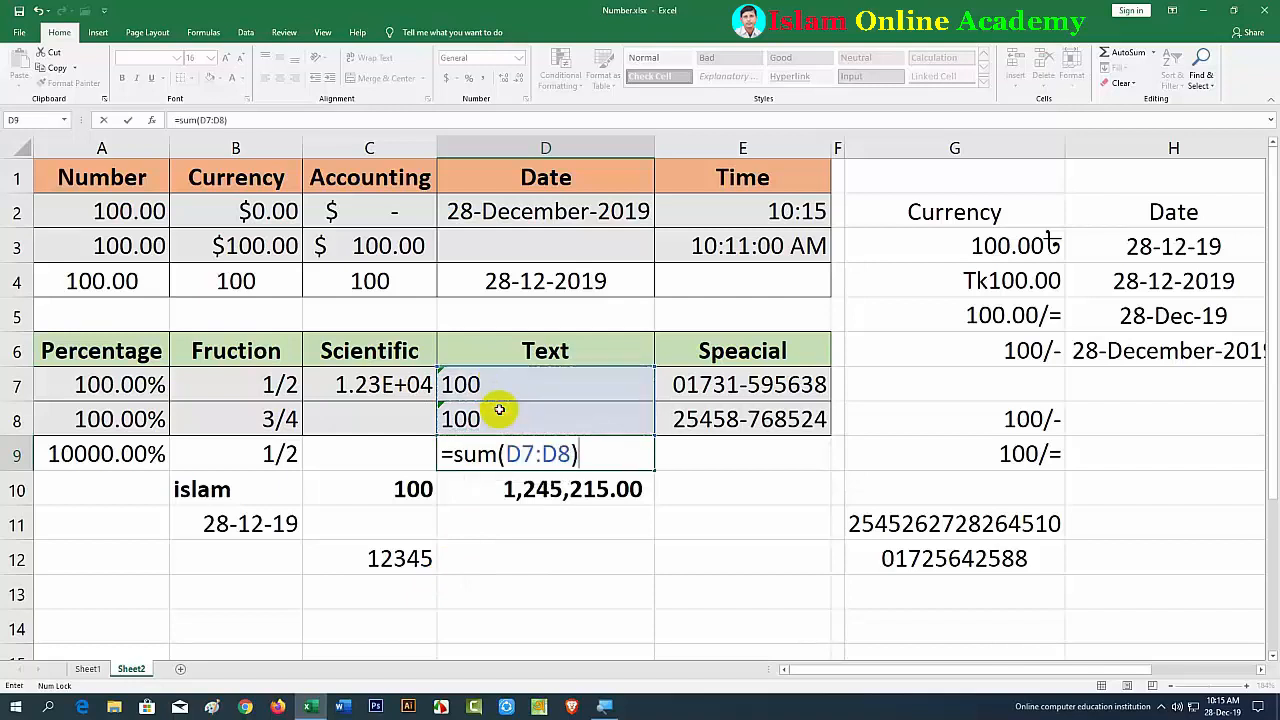
pyautogui.press('Return')
pyautogui.click(470, 450)
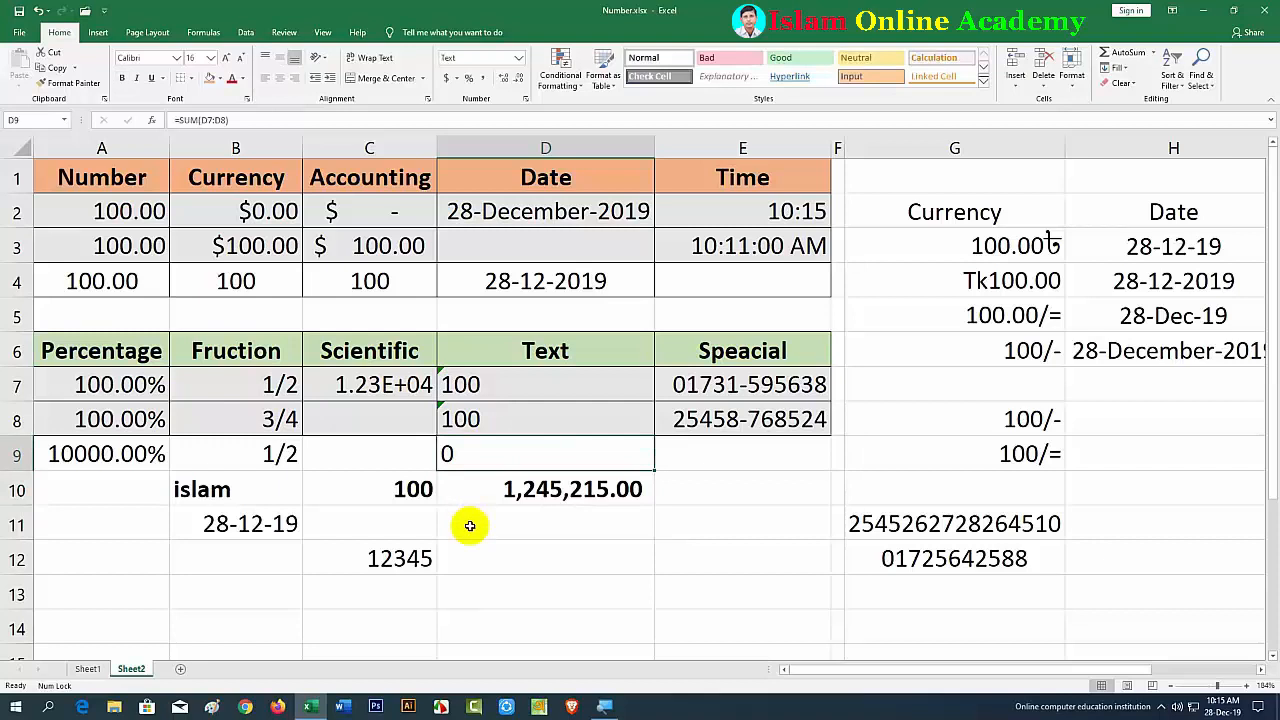
pyautogui.press('Delete')
pyautogui.click(472, 525)
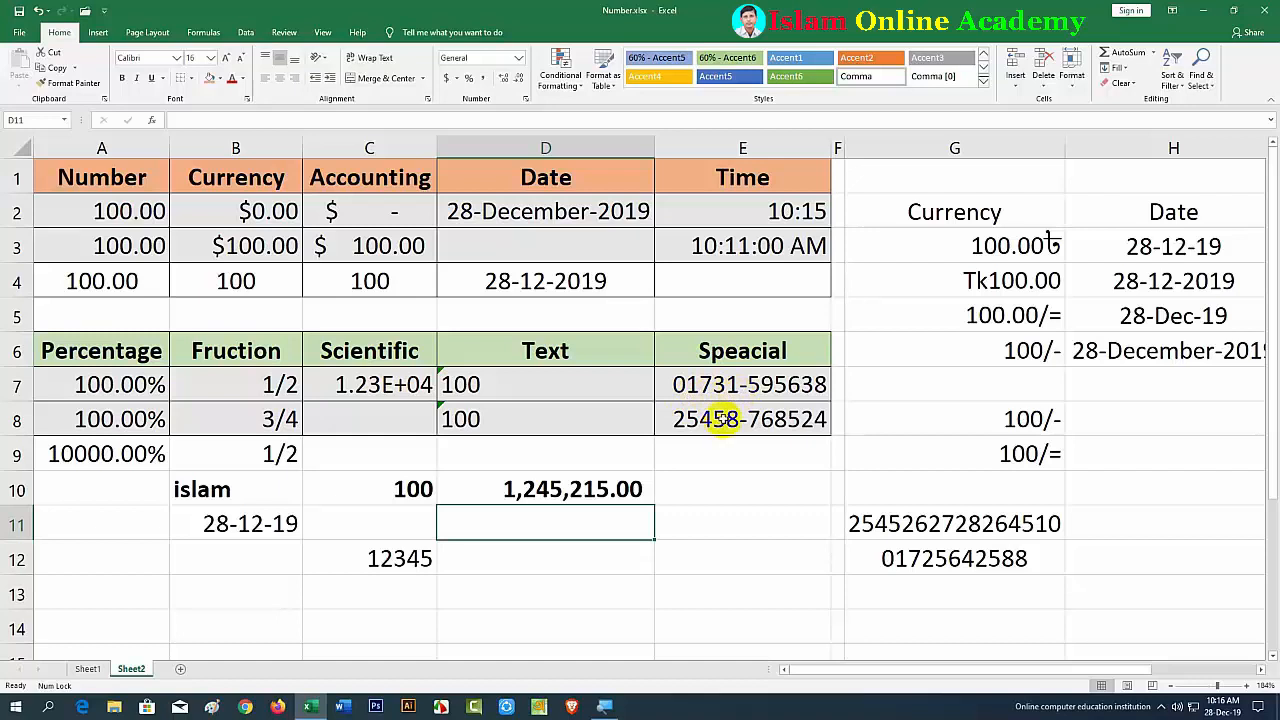
# Step: Clear E8 and enter a new 11-digit number, shown in the hyphenated Special format
pyautogui.click(722, 419)
pyautogui.press('Delete')
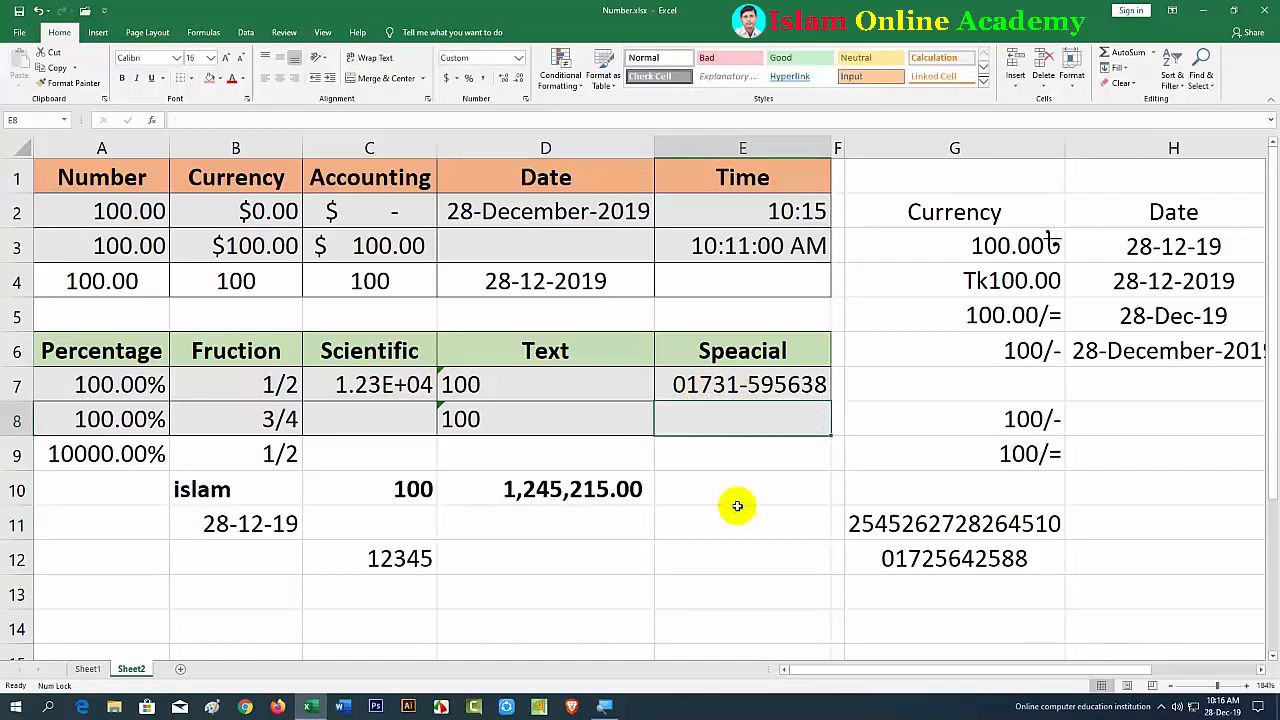
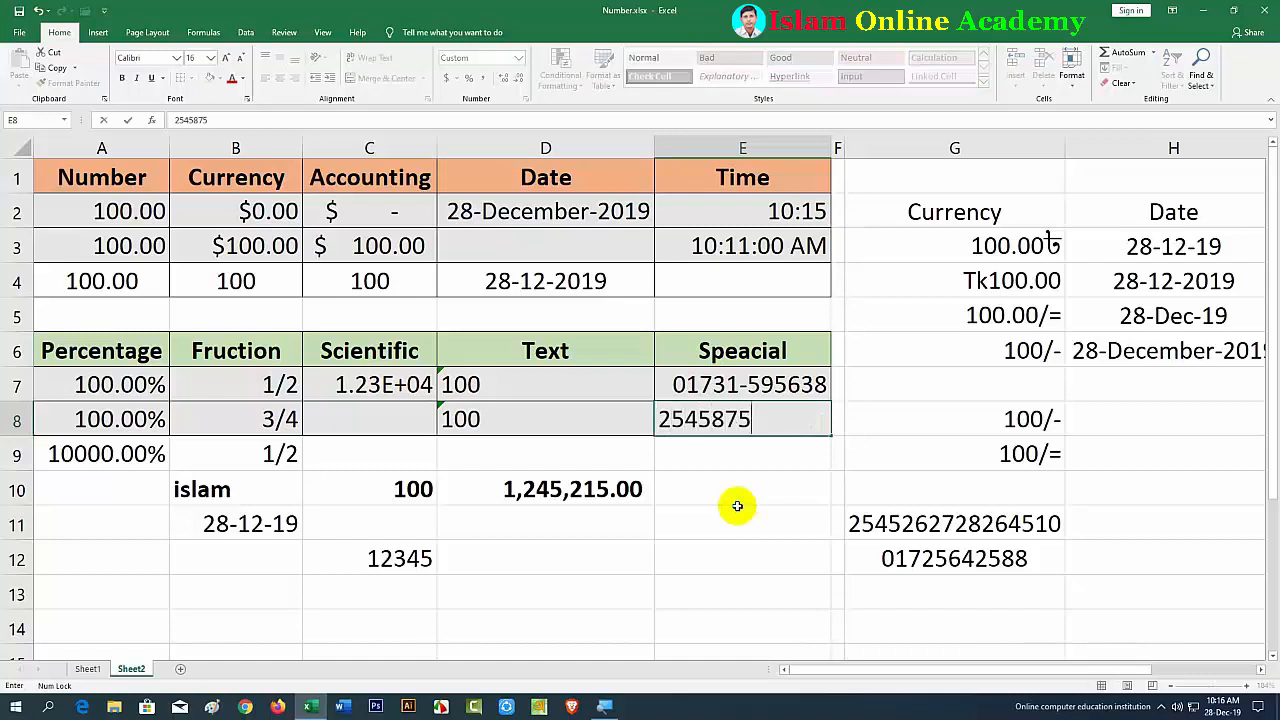
pyautogui.click(737, 508)
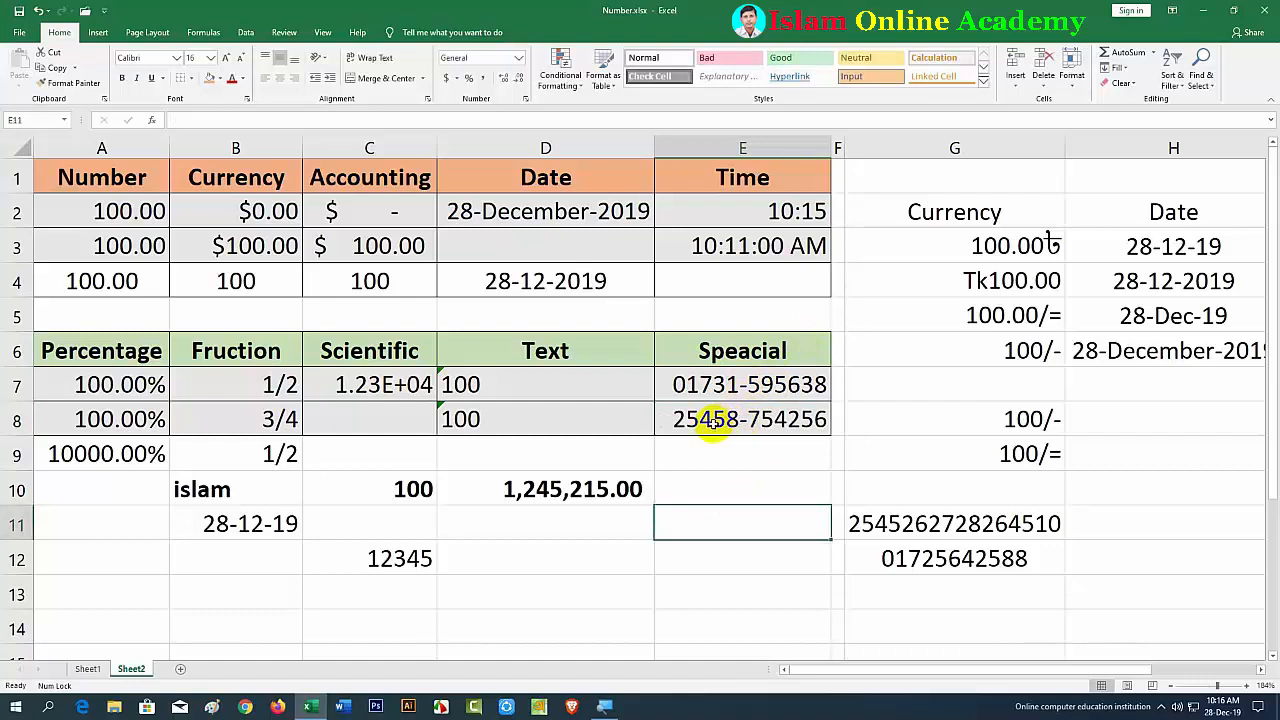
pyautogui.click(732, 478)
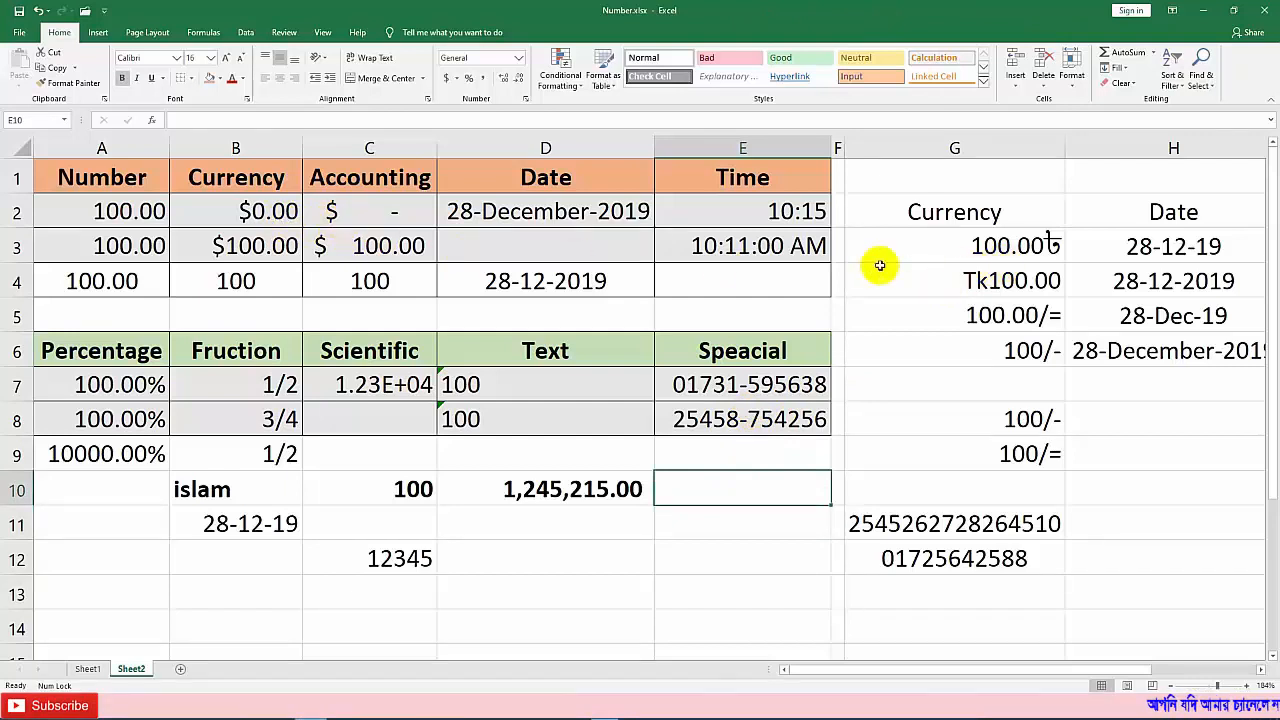
pyautogui.click(1040, 245)
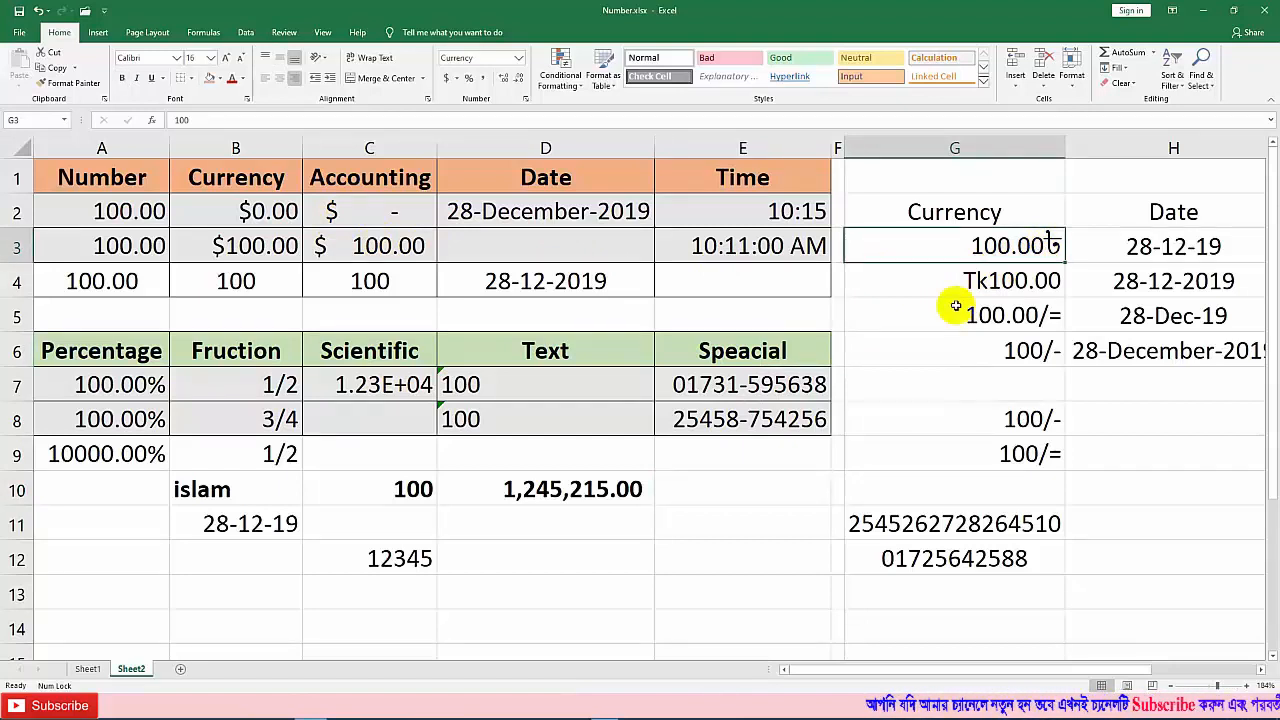
pyautogui.click(1104, 418)
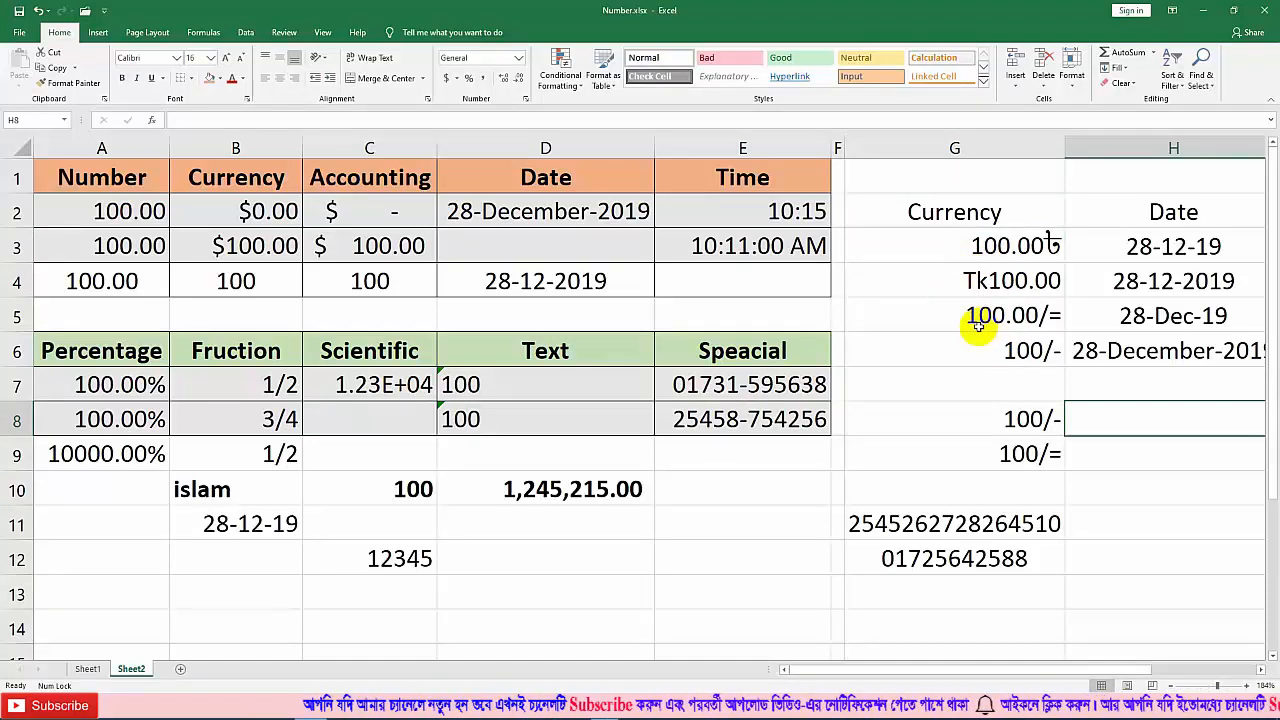
pyautogui.click(1087, 497)
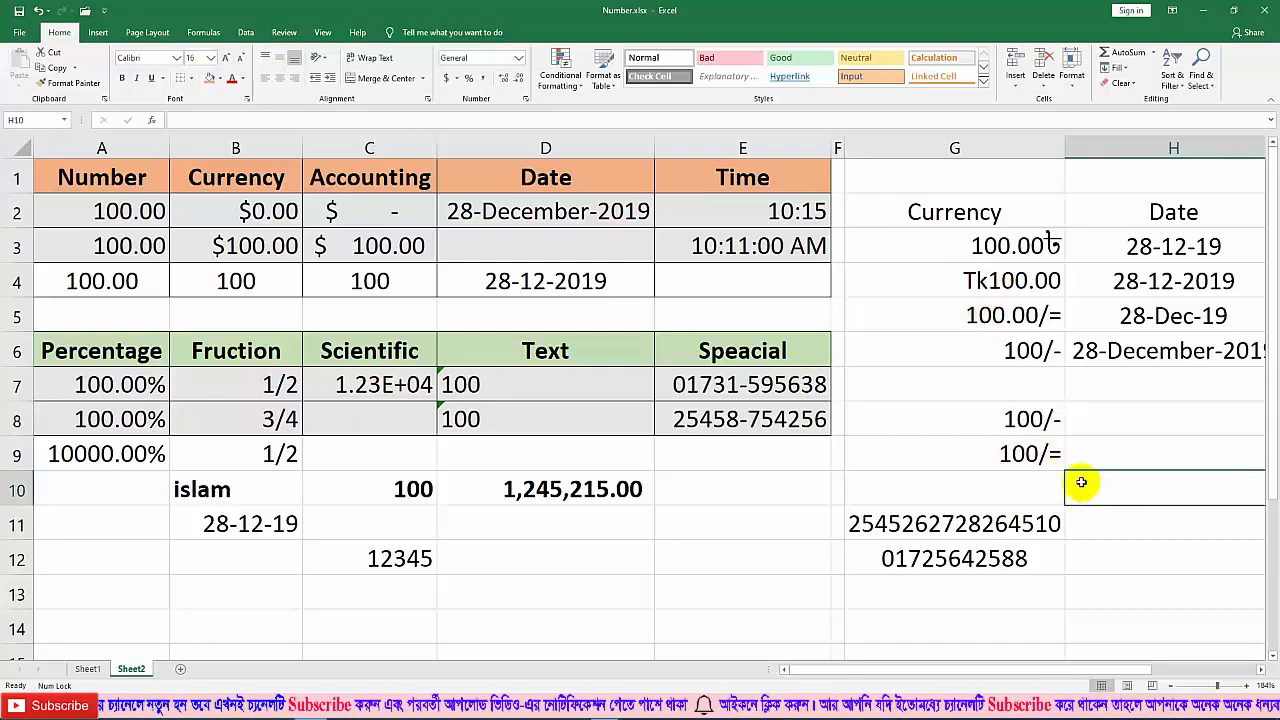
pyautogui.click(1008, 482)
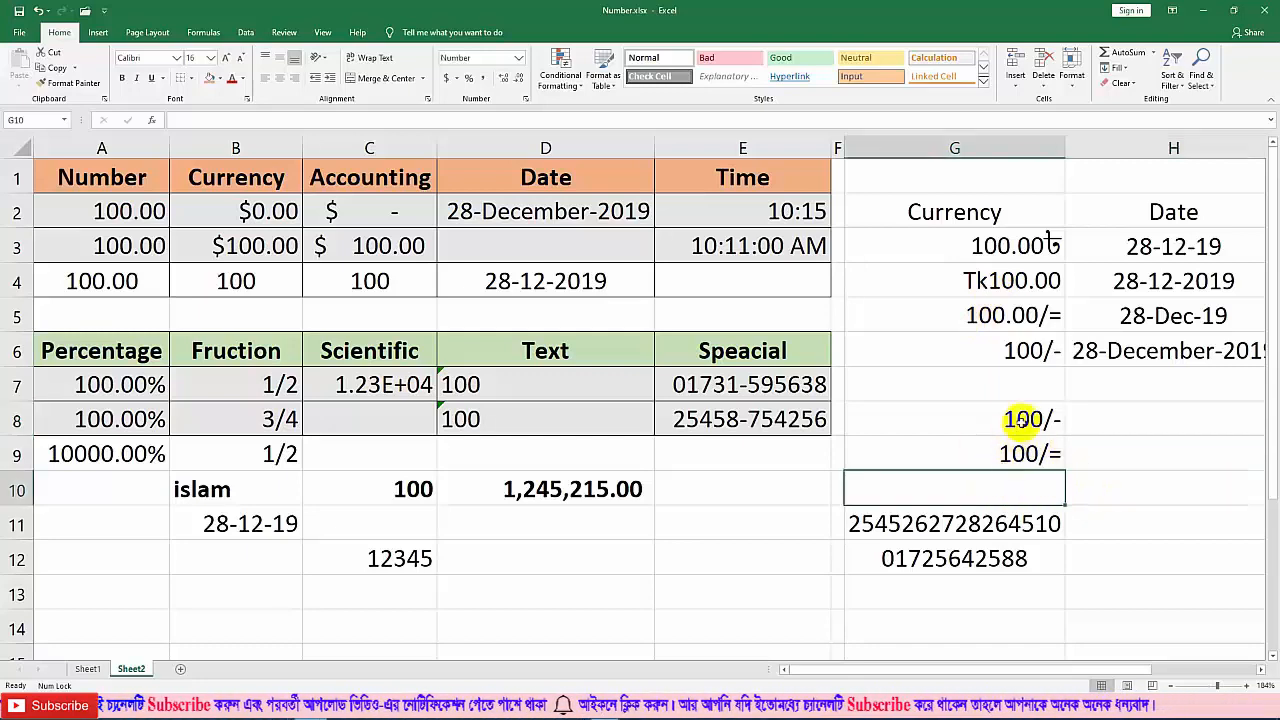
pyautogui.write('=')
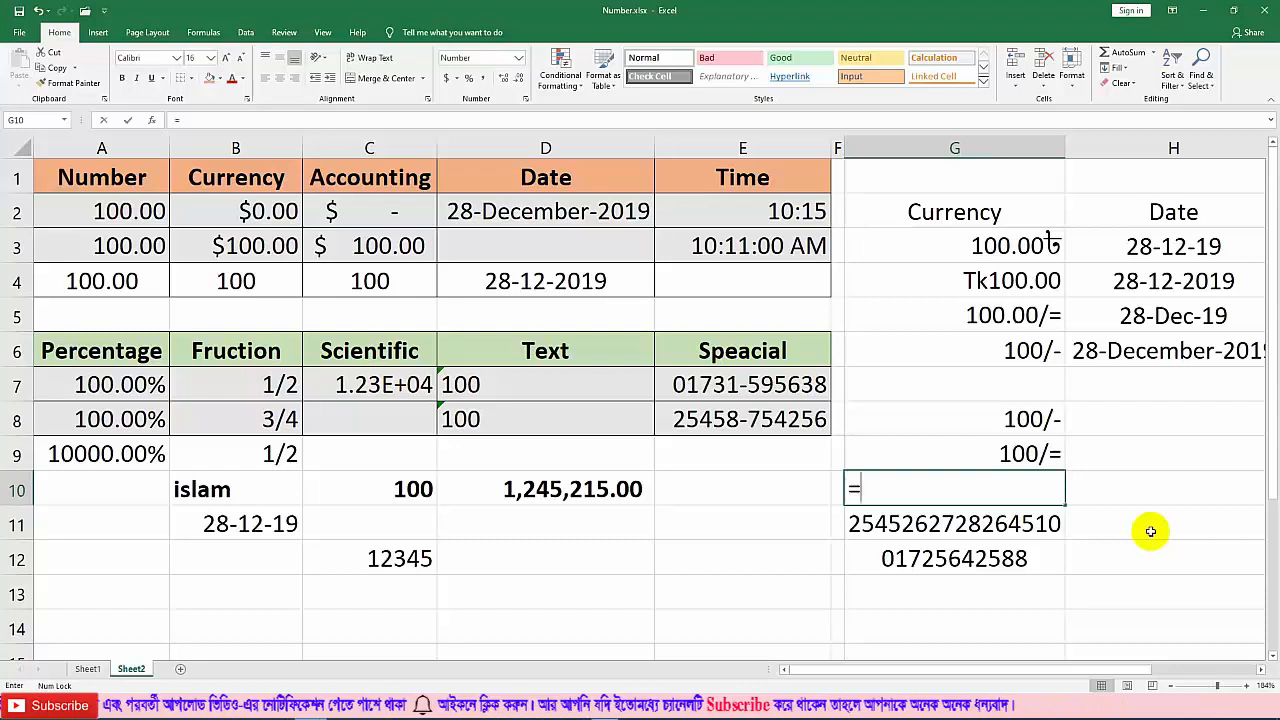
pyautogui.write('sum')
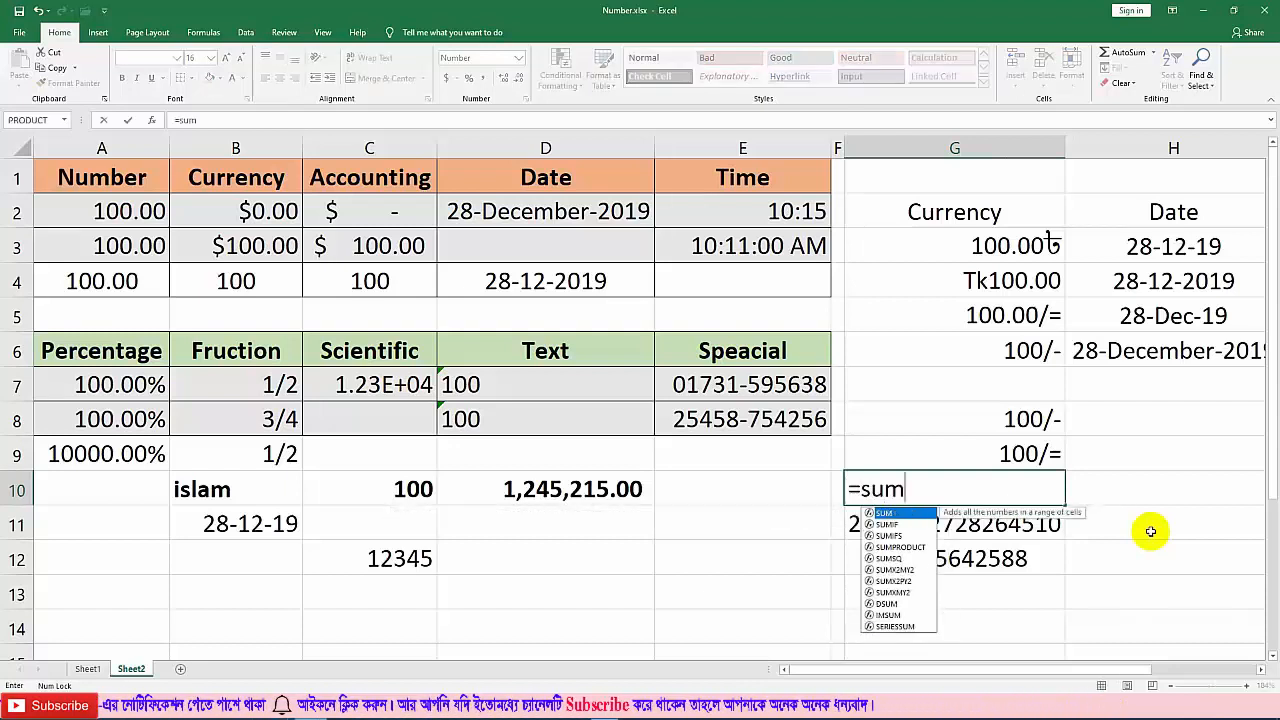
pyautogui.write('(')
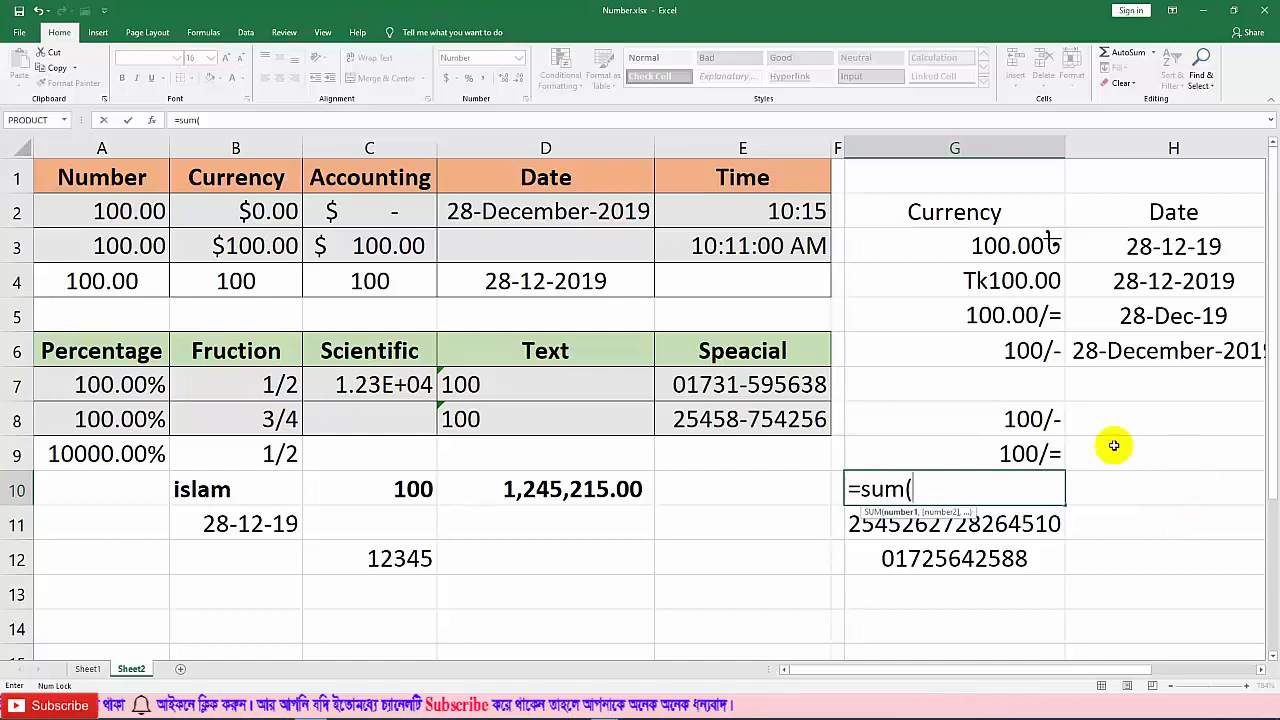
pyautogui.moveTo(1000, 419); pyautogui.dragTo(1003, 447)
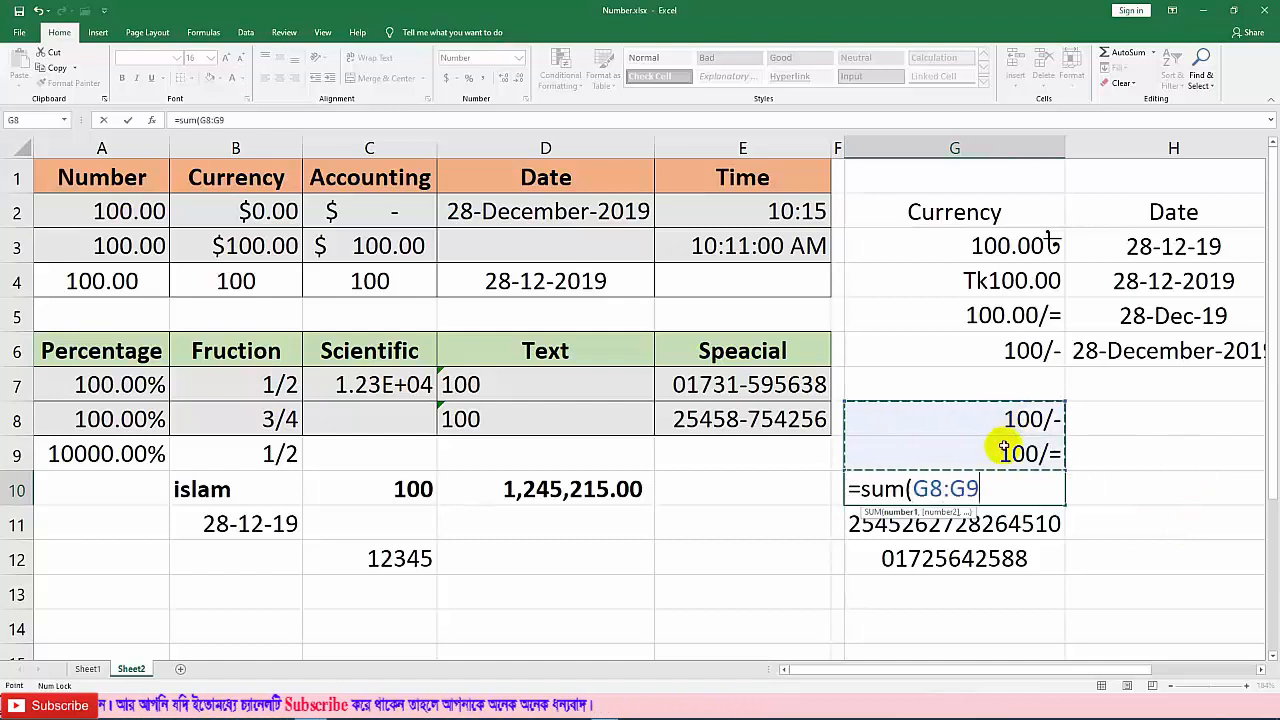
pyautogui.write(')')
pyautogui.press('Return')
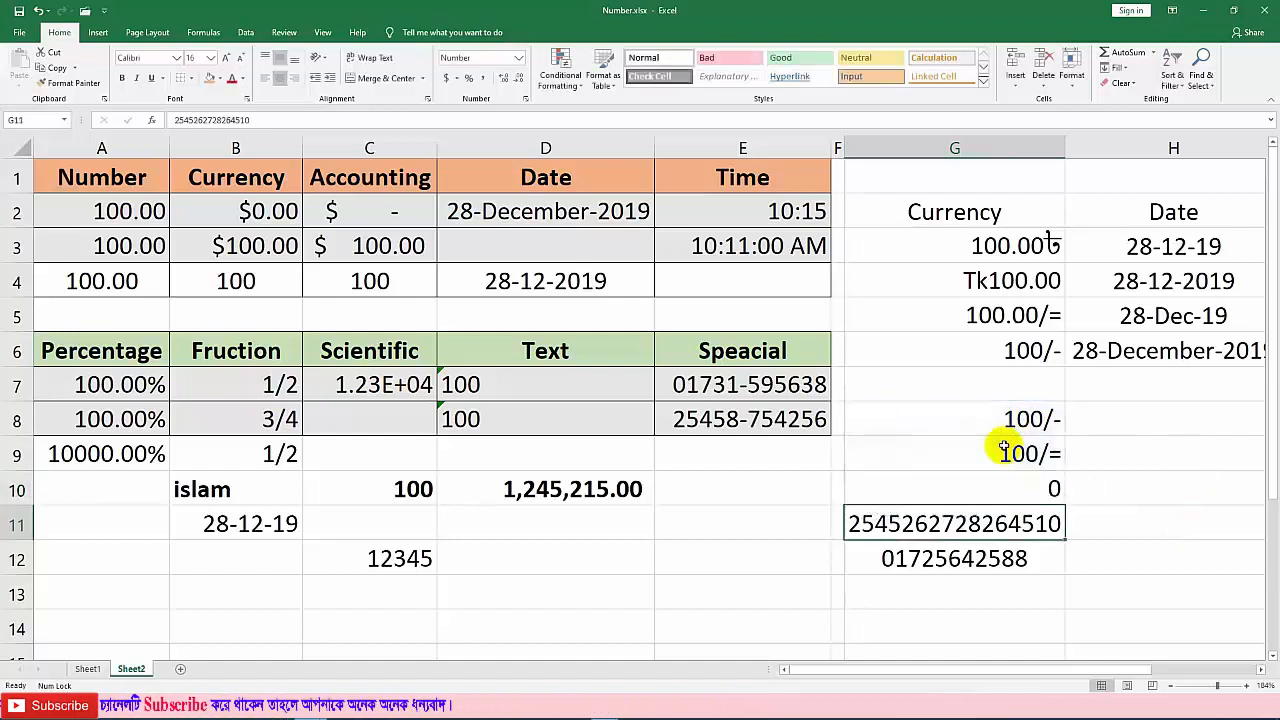
pyautogui.click(1054, 489)
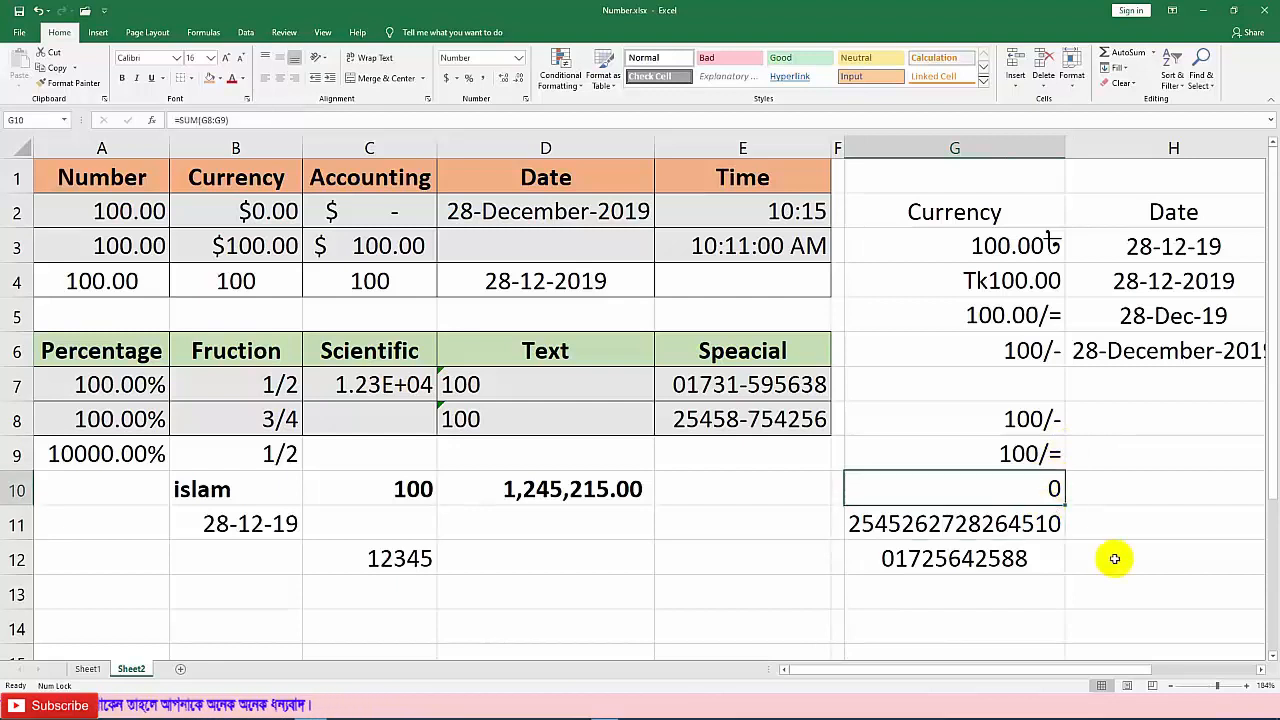
pyautogui.press('Delete')
pyautogui.click(1084, 482)
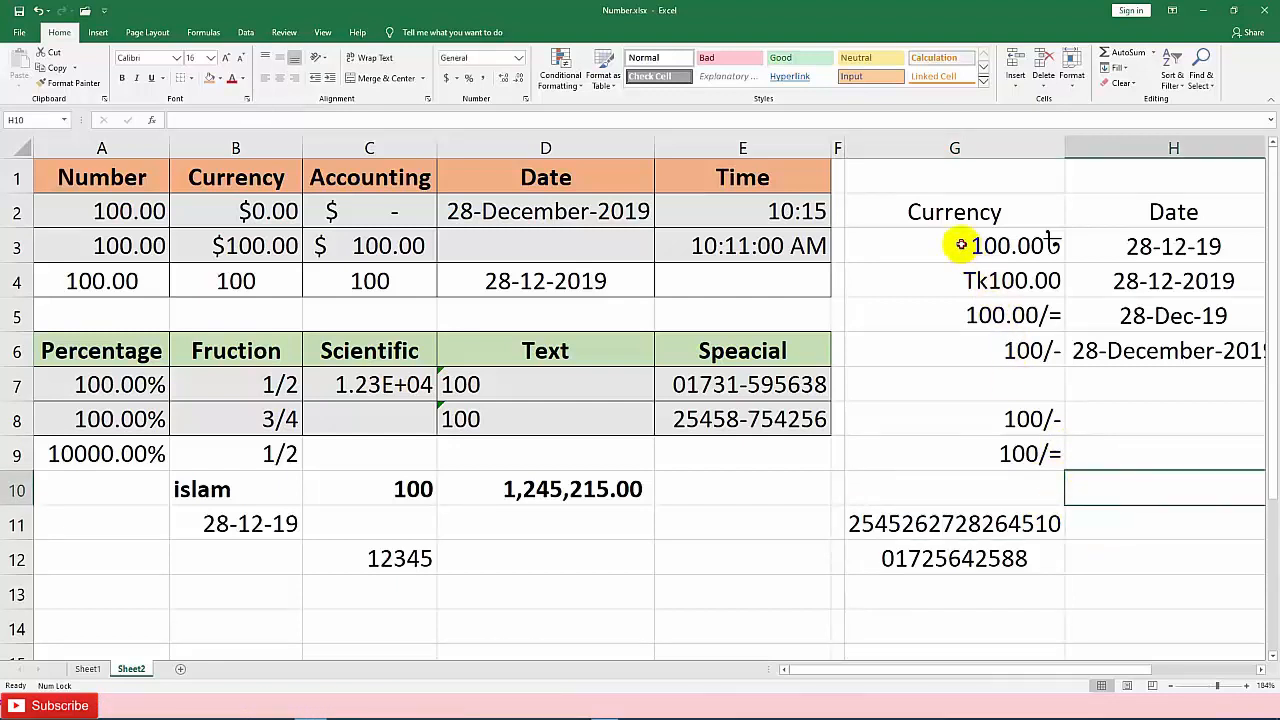
pyautogui.moveTo(958, 245); pyautogui.dragTo(980, 372)
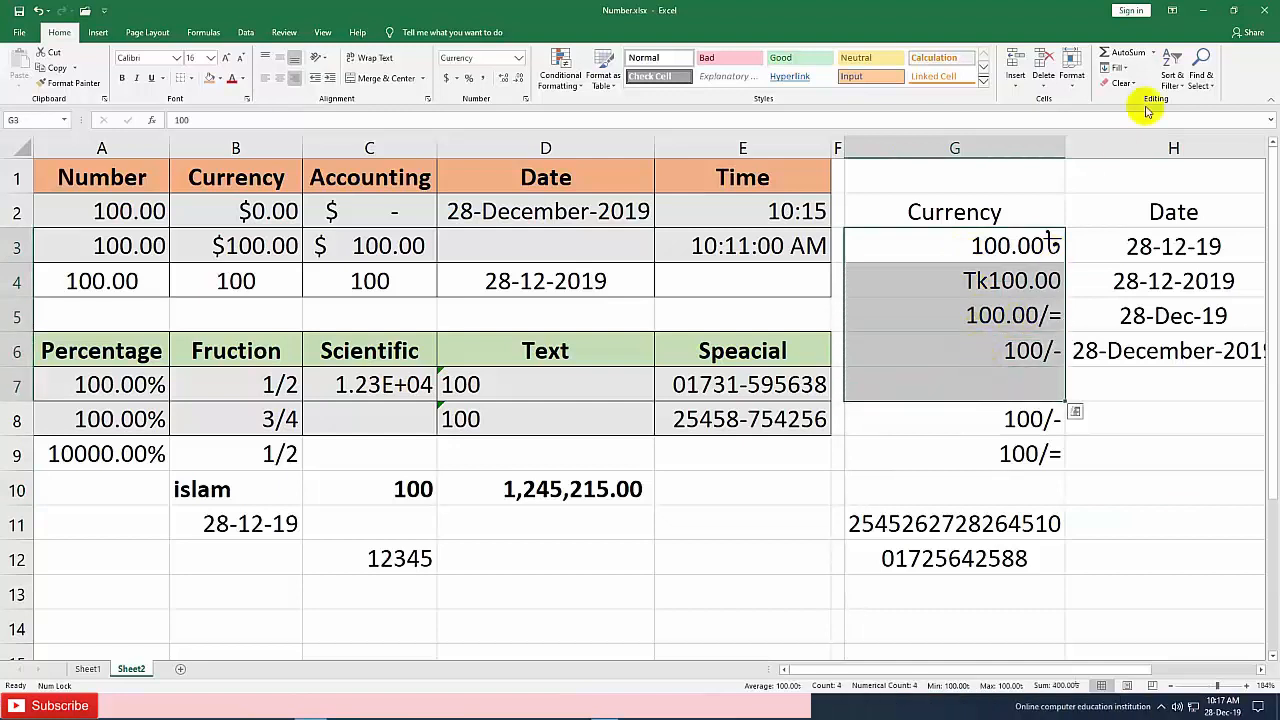
pyautogui.click(1127, 58)
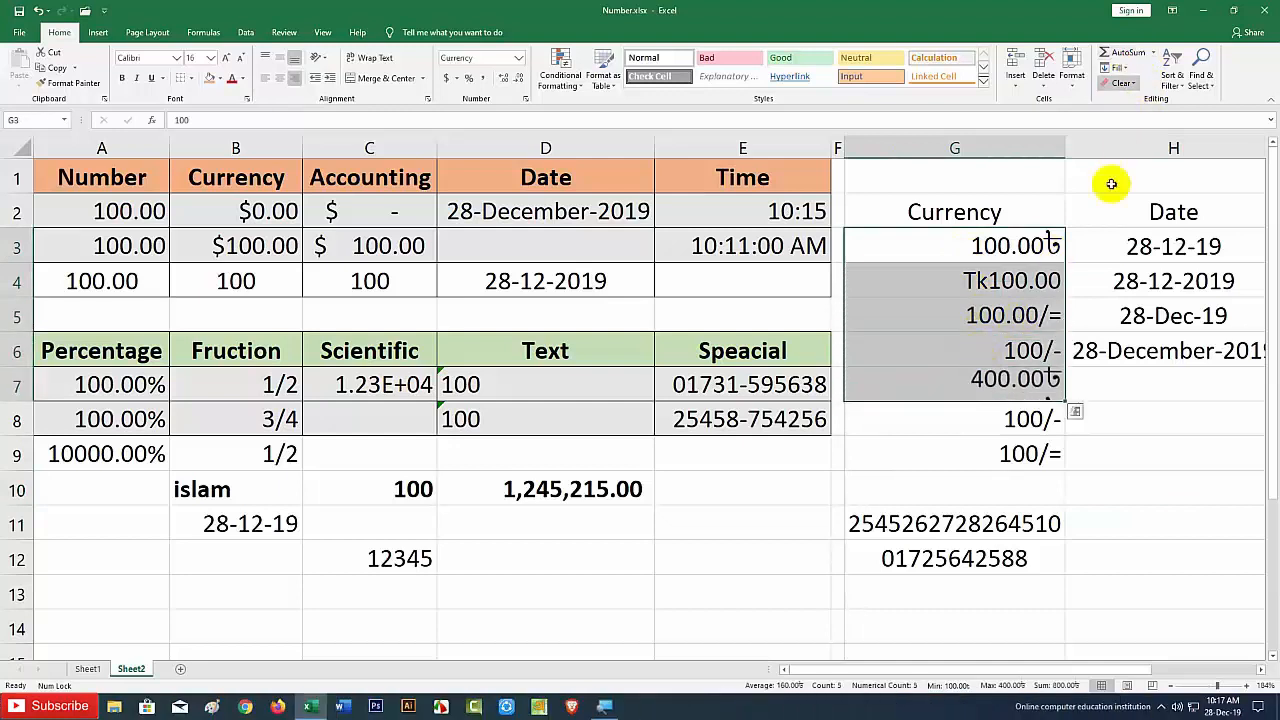
pyautogui.click(1100, 430)
pyautogui.click(1036, 396)
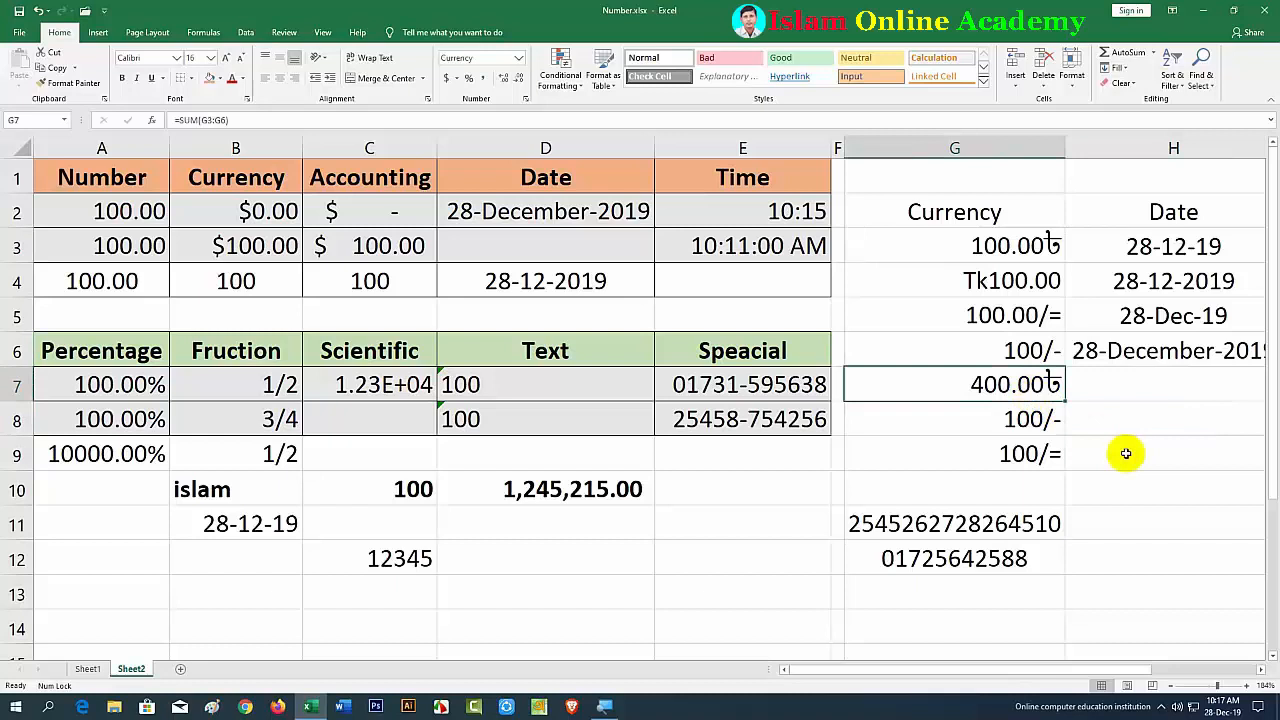
pyautogui.press('Delete')
pyautogui.click(1099, 420)
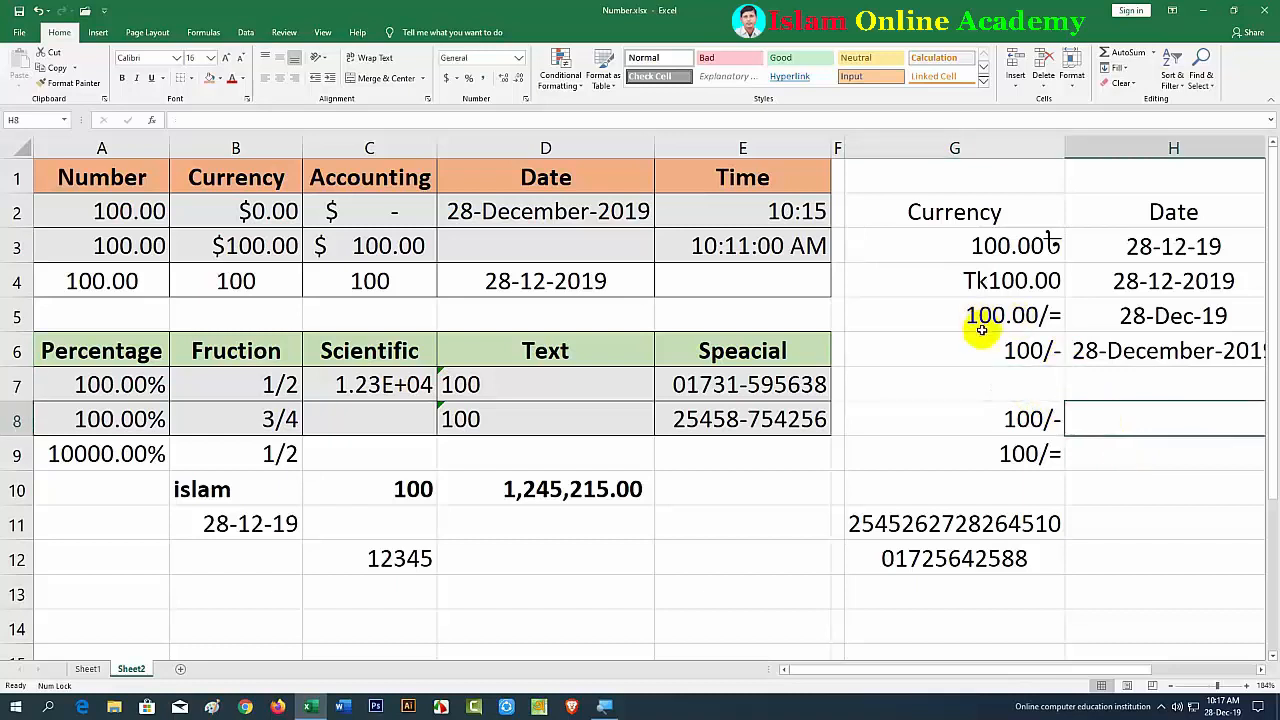
pyautogui.click(1119, 454)
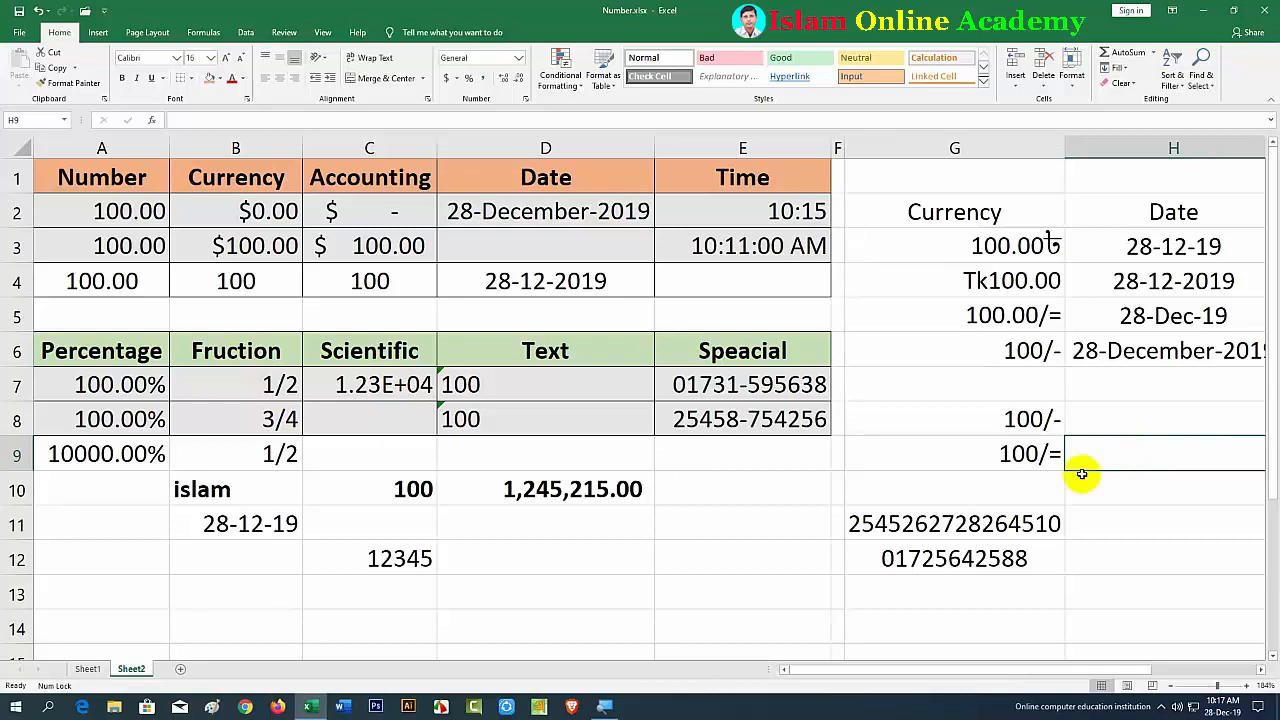
# Step: Enter a 13-digit number in D12, which Excel displays as 2.54854E+12
pyautogui.click(510, 575)
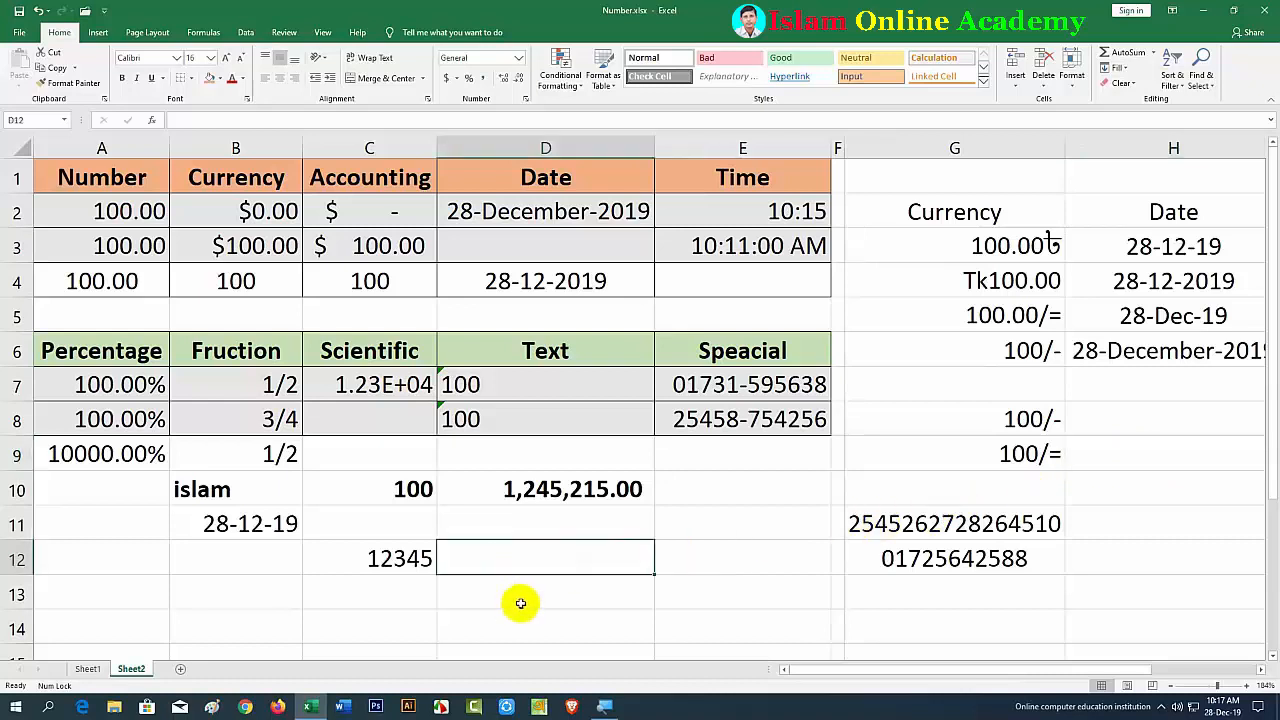
pyautogui.write('2')
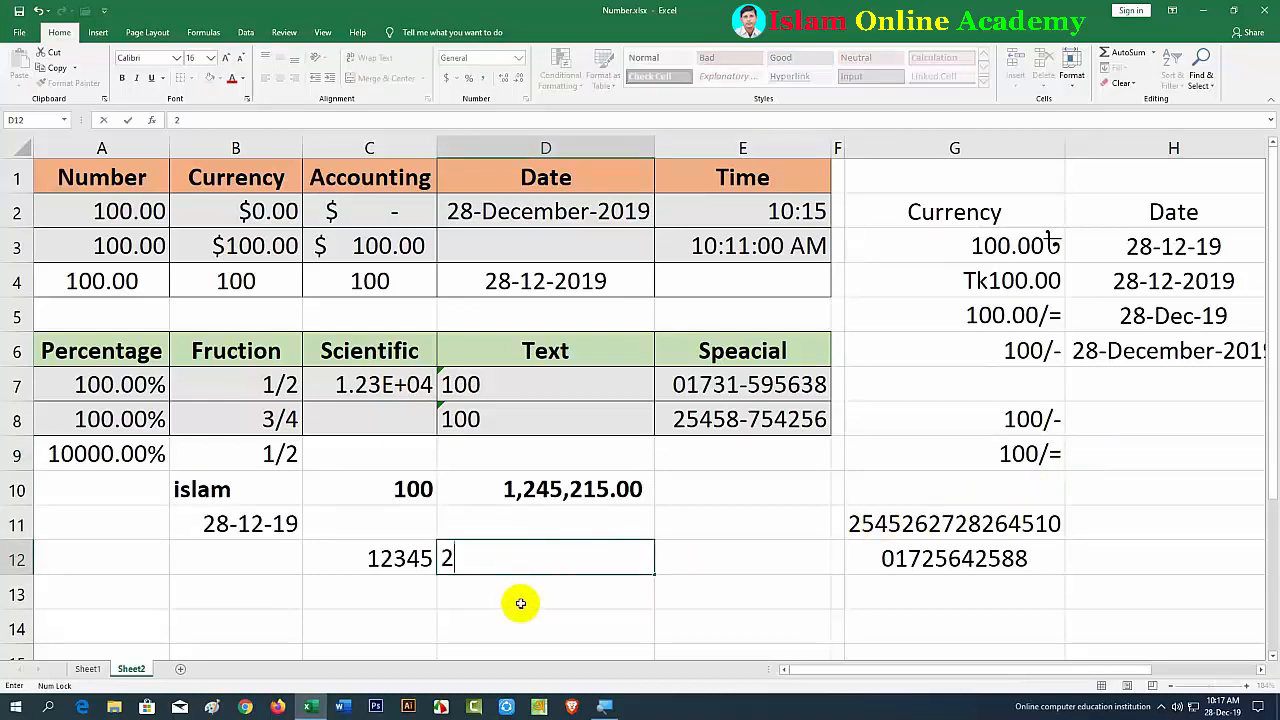
pyautogui.write('548542548')
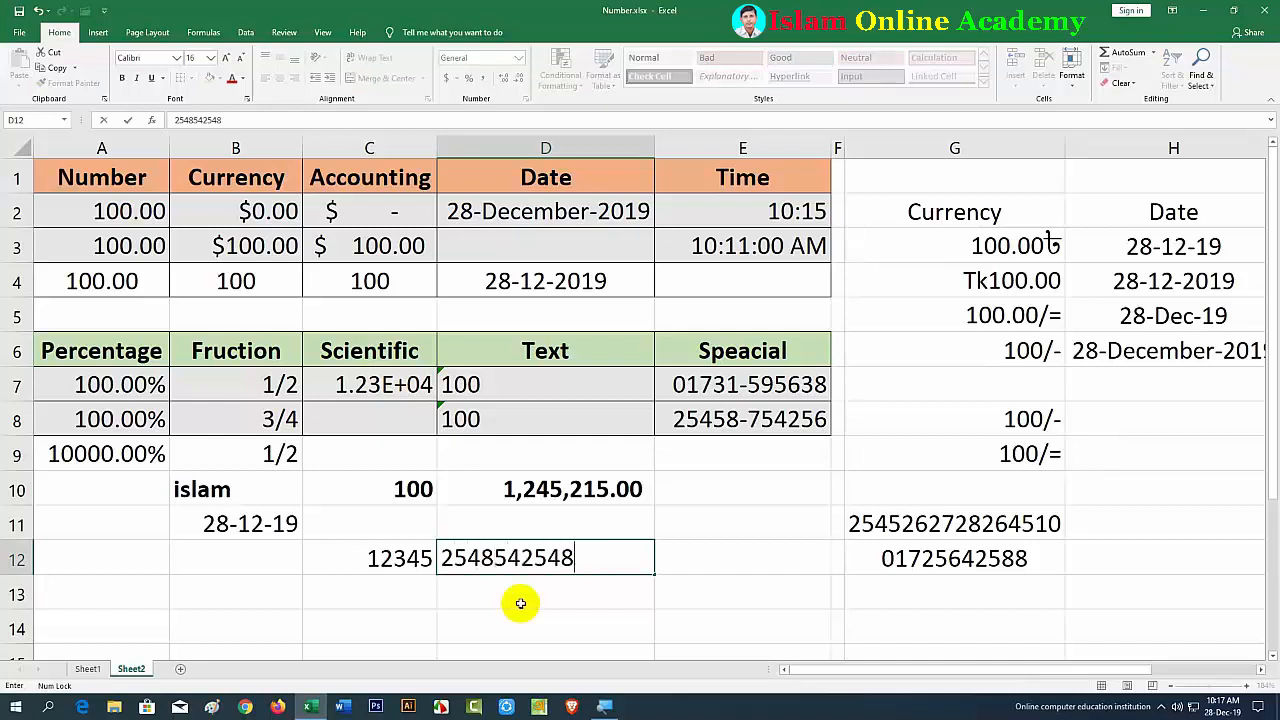
pyautogui.write('254')
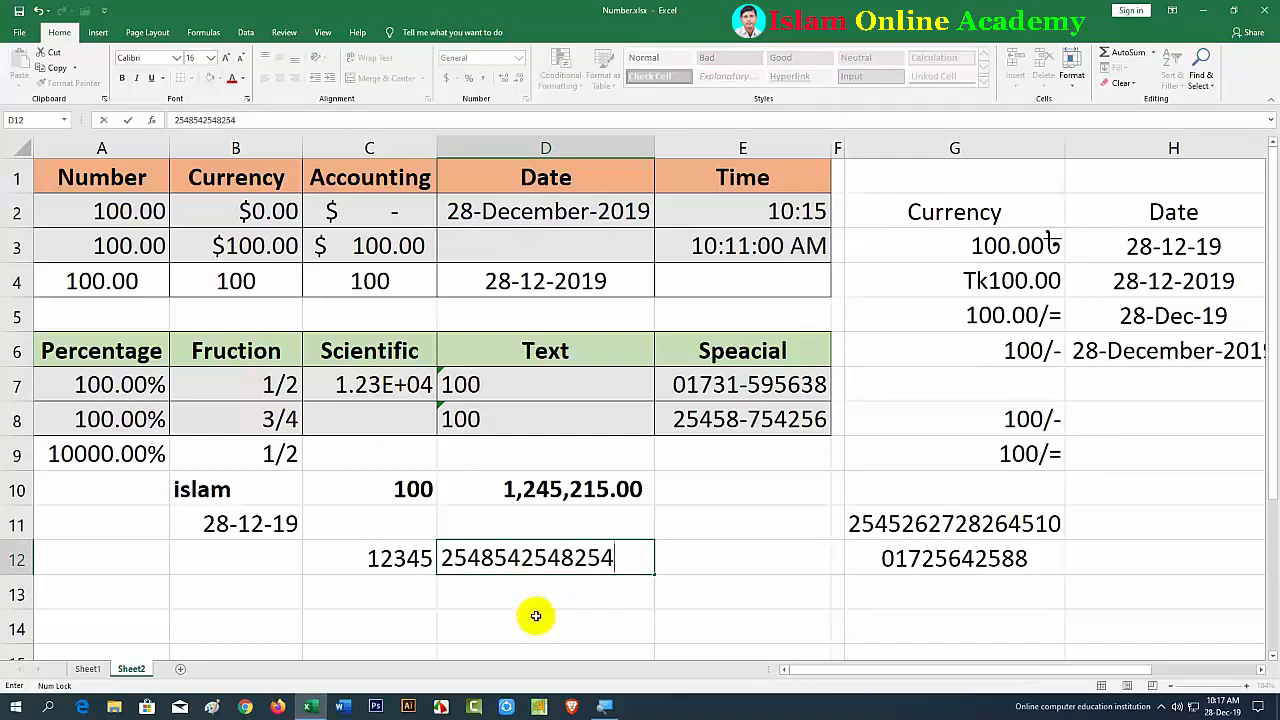
pyautogui.click(538, 618)
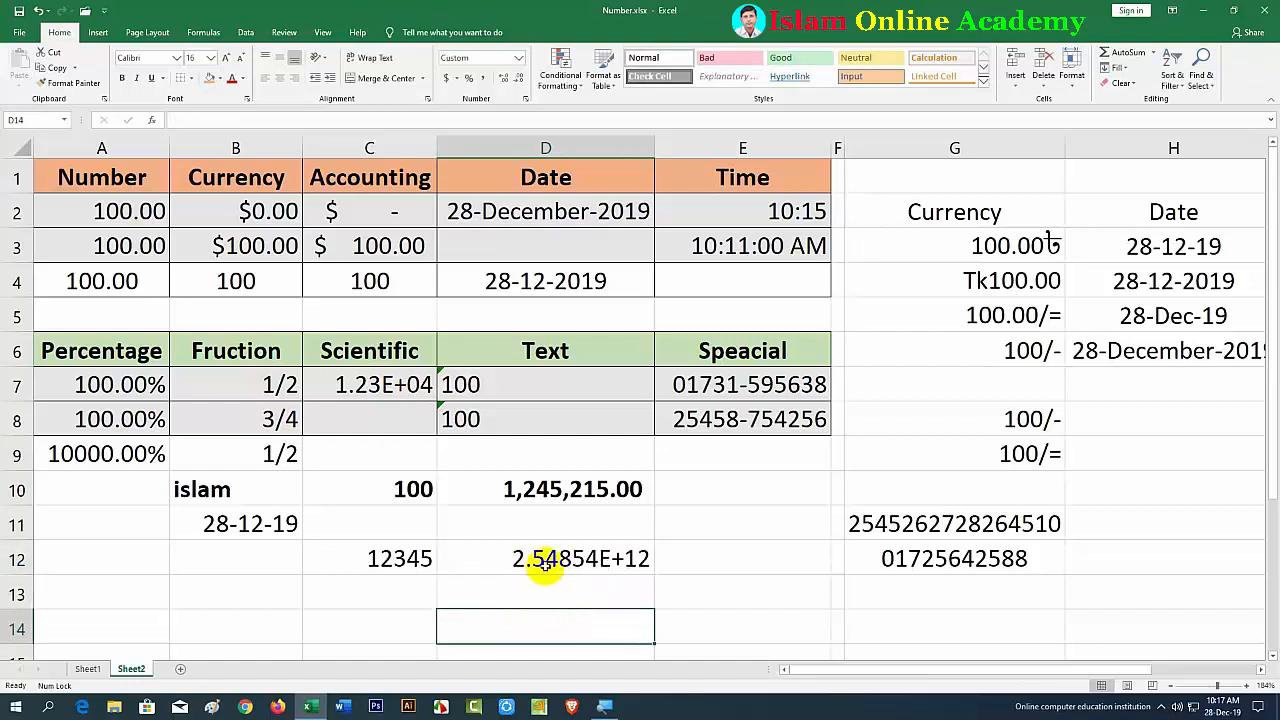
pyautogui.click(543, 560)
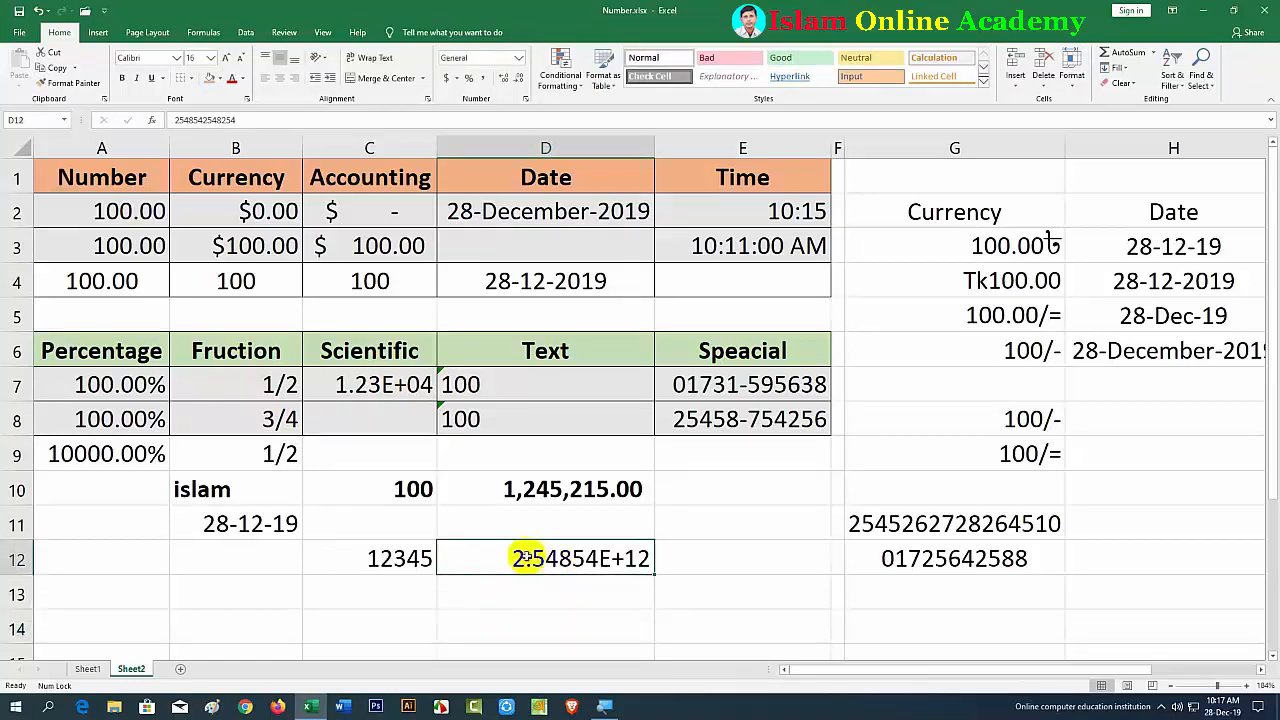
pyautogui.click(580, 590)
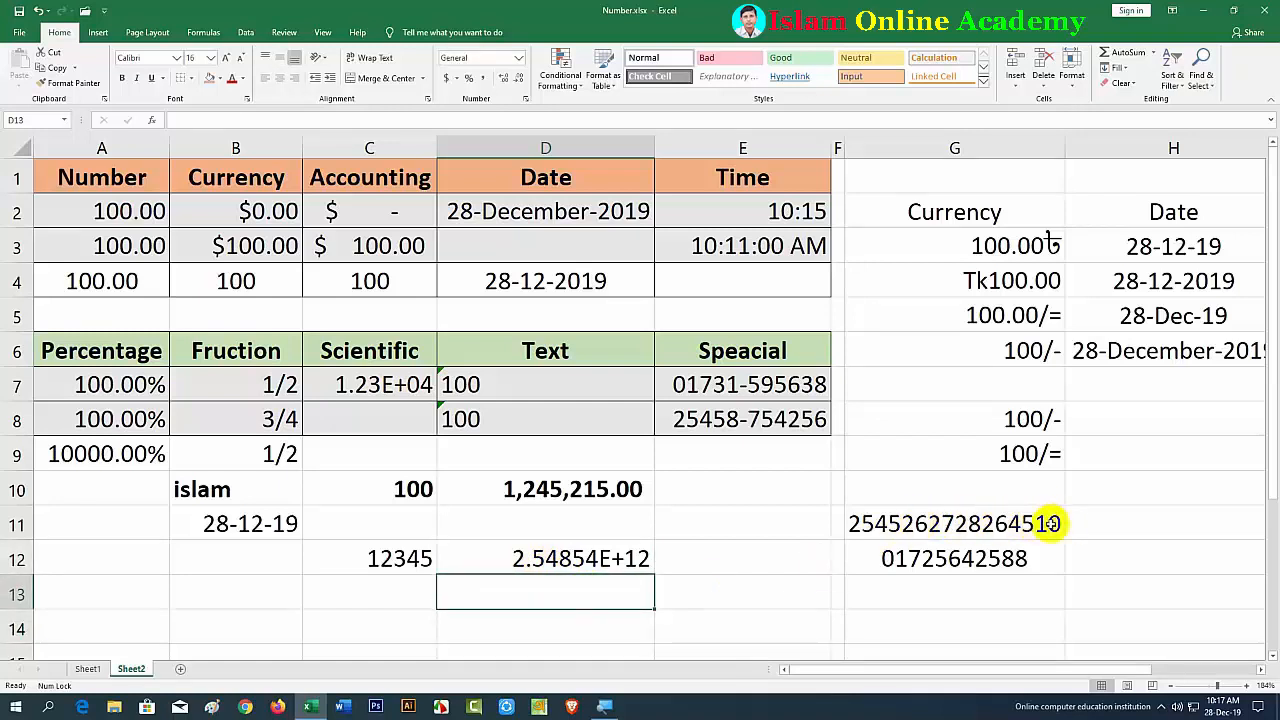
# Step: Enter a long number in E11, then delete one digit so it shows in full digits
pyautogui.click(726, 595)
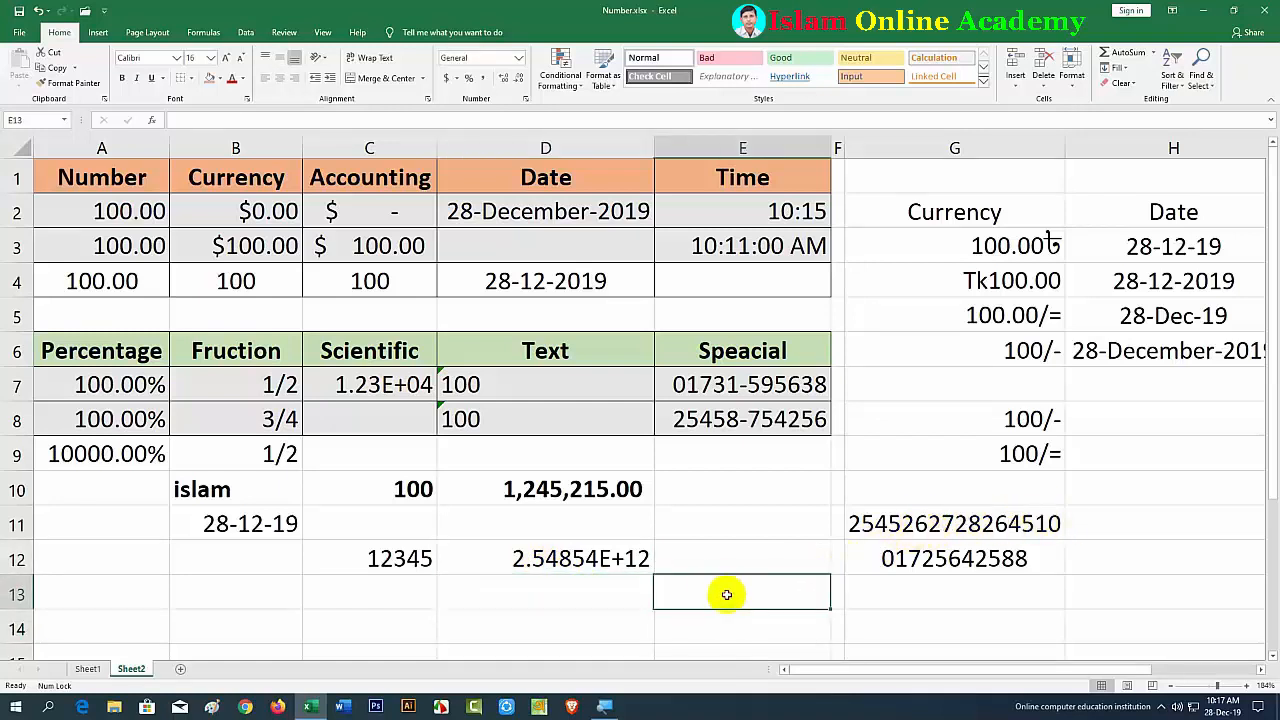
pyautogui.click(674, 527)
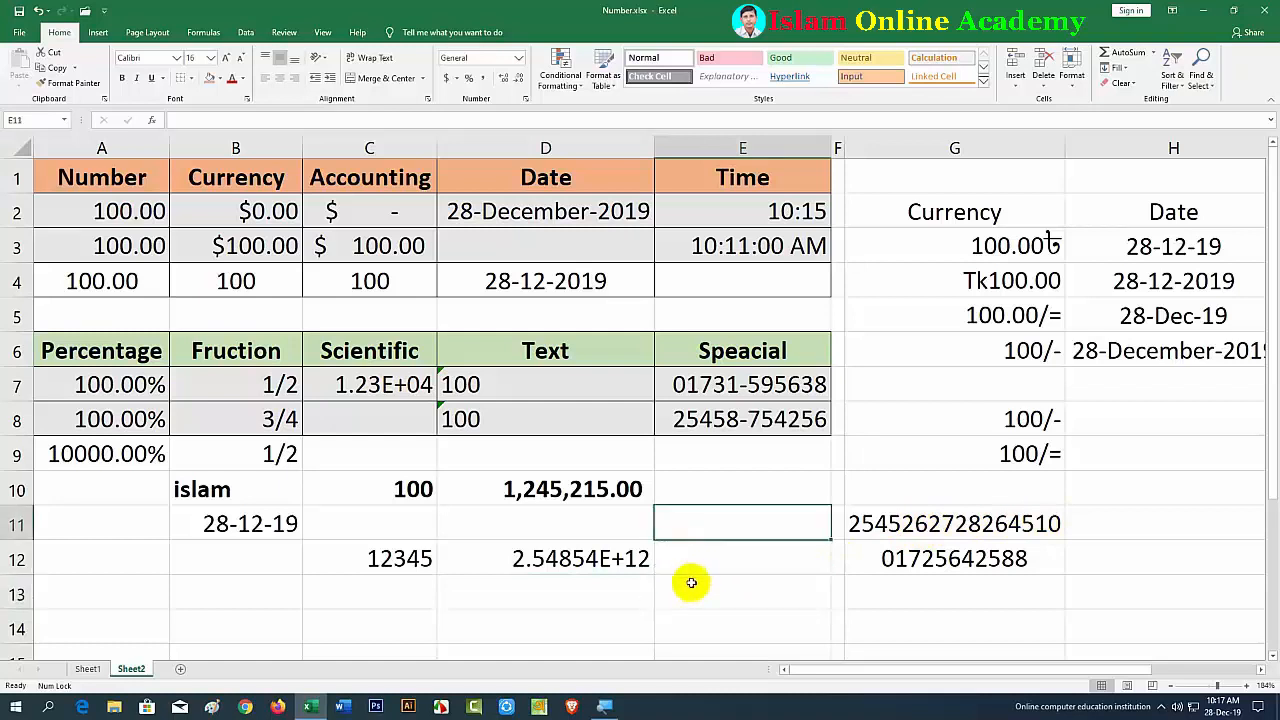
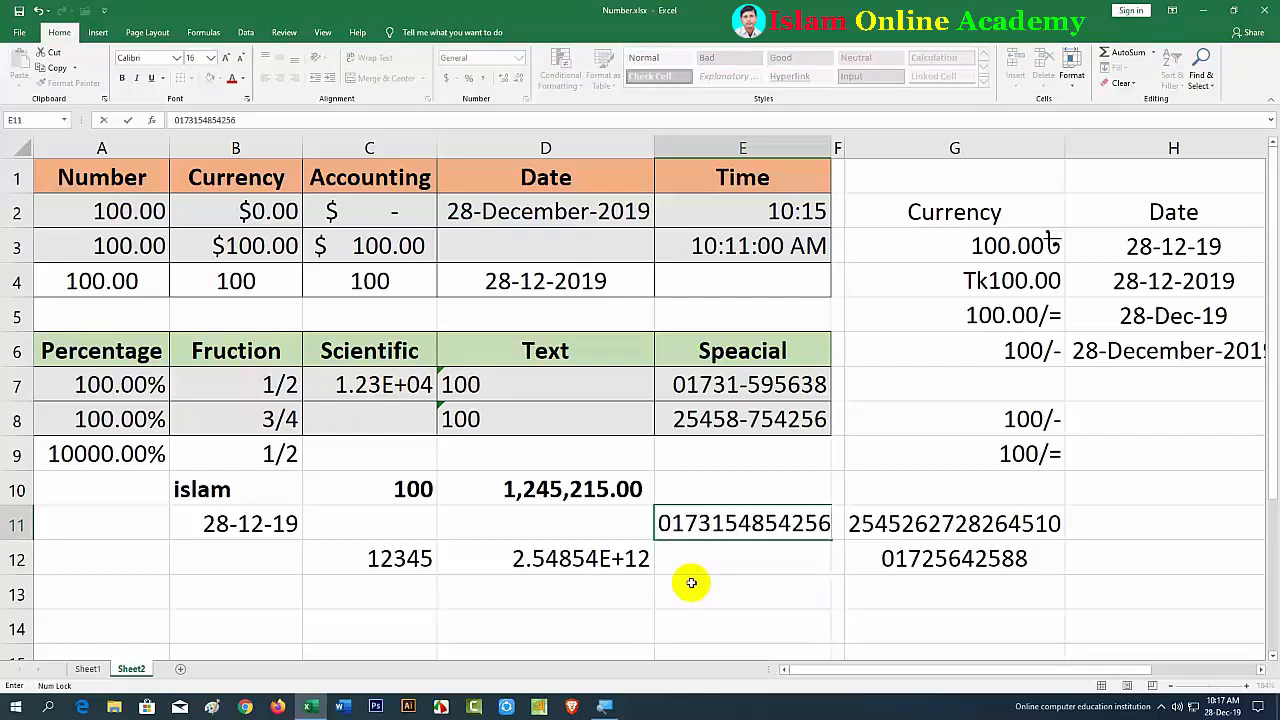
pyautogui.click(691, 583)
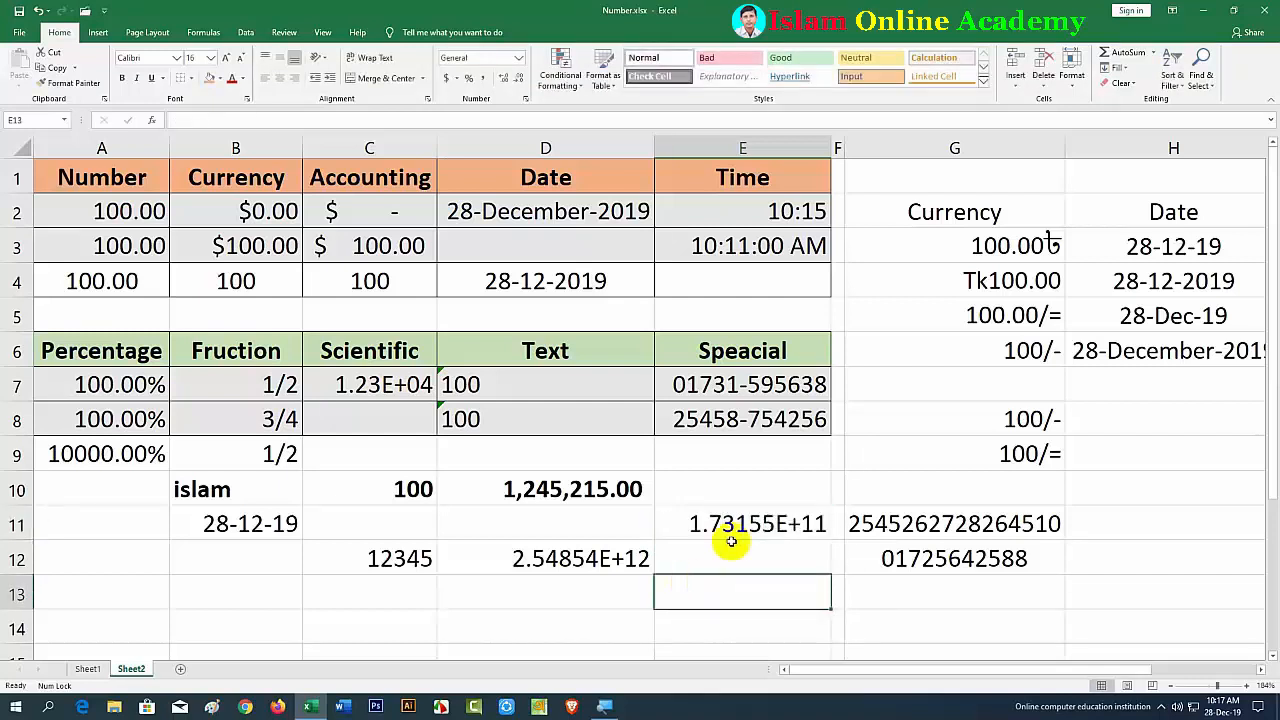
pyautogui.doubleClick(774, 523)
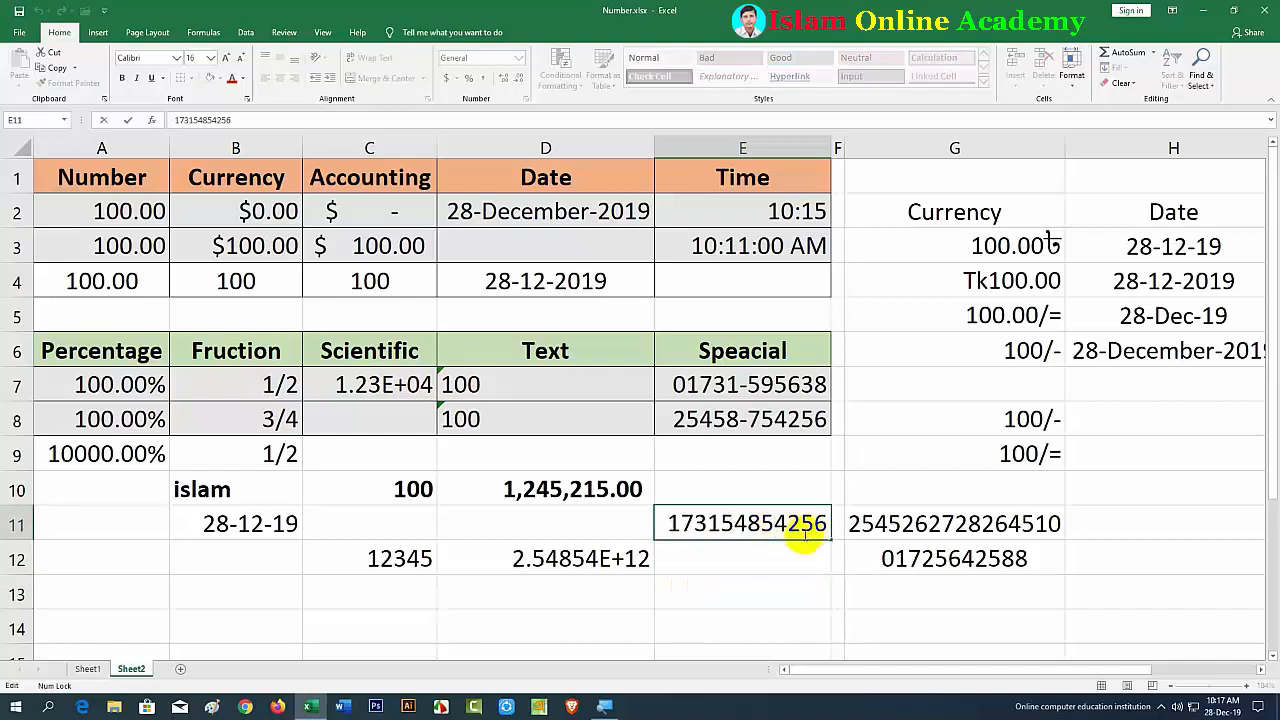
pyautogui.press('BackSpace')
pyautogui.click(763, 578)
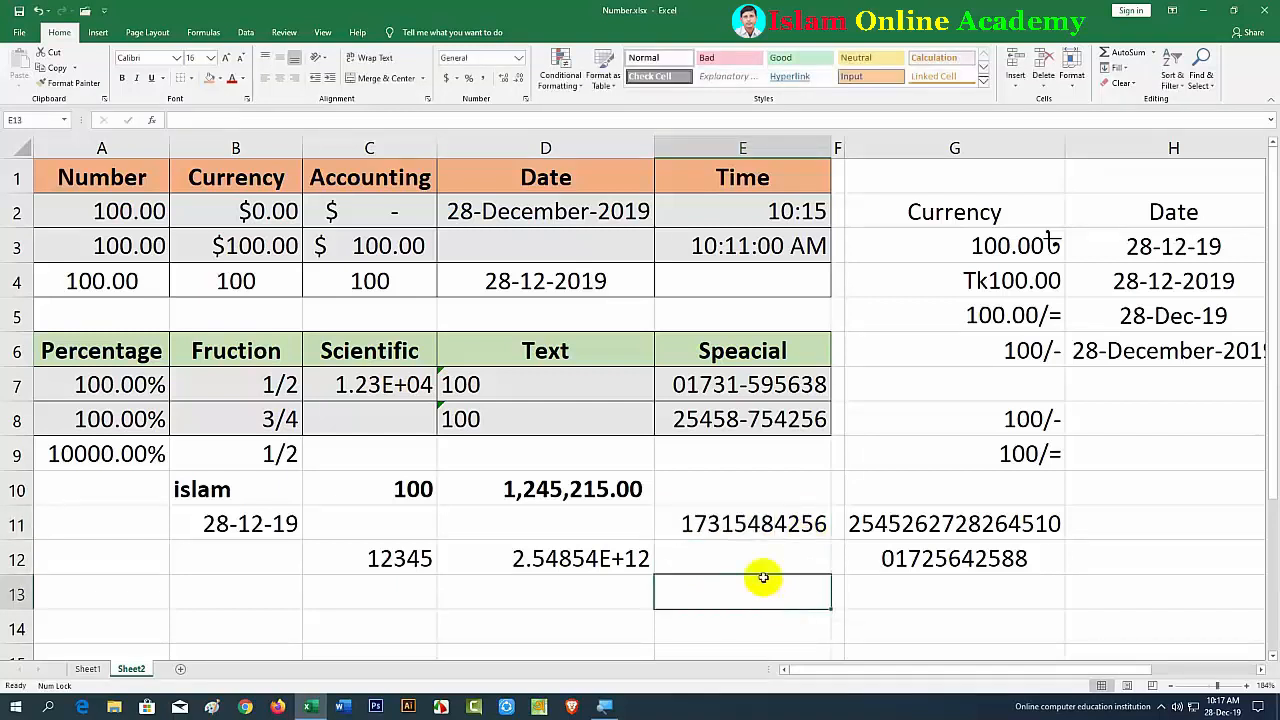
pyautogui.click(717, 553)
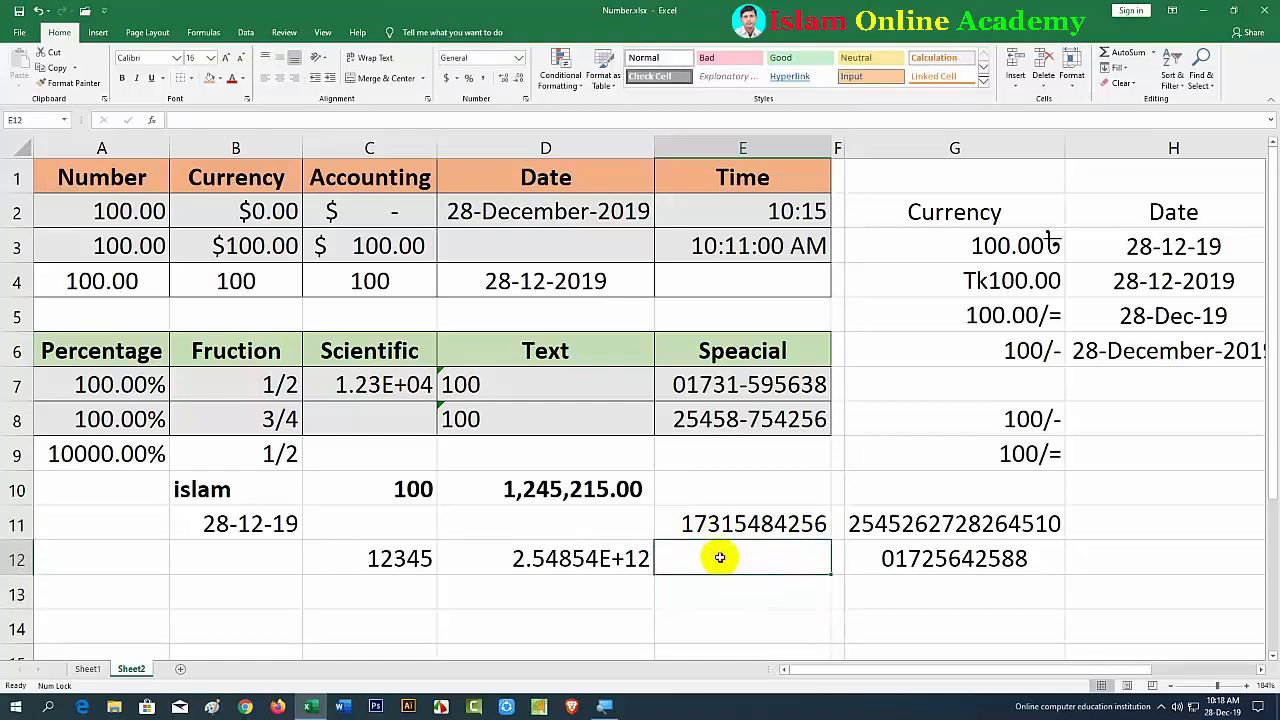